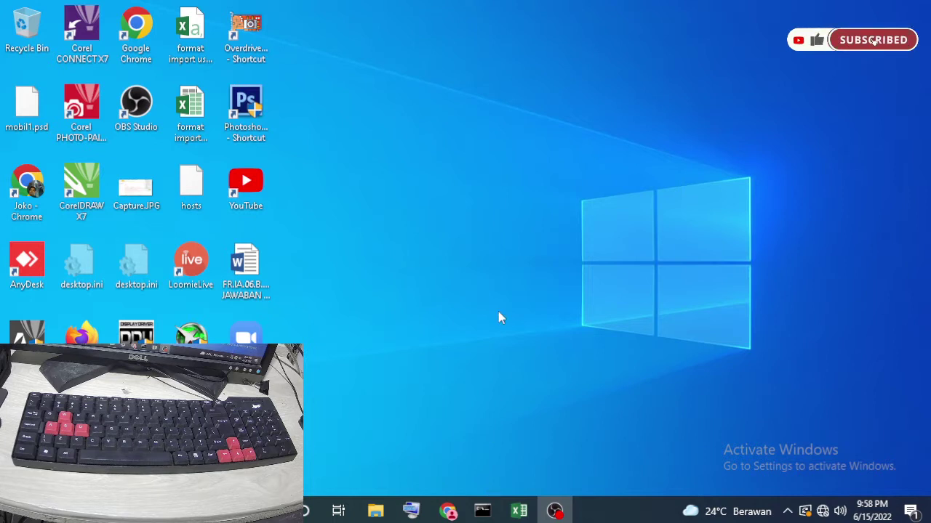
# - Bring the e-learning course page into view and scroll through its contents
pyautogui.click(447, 511)
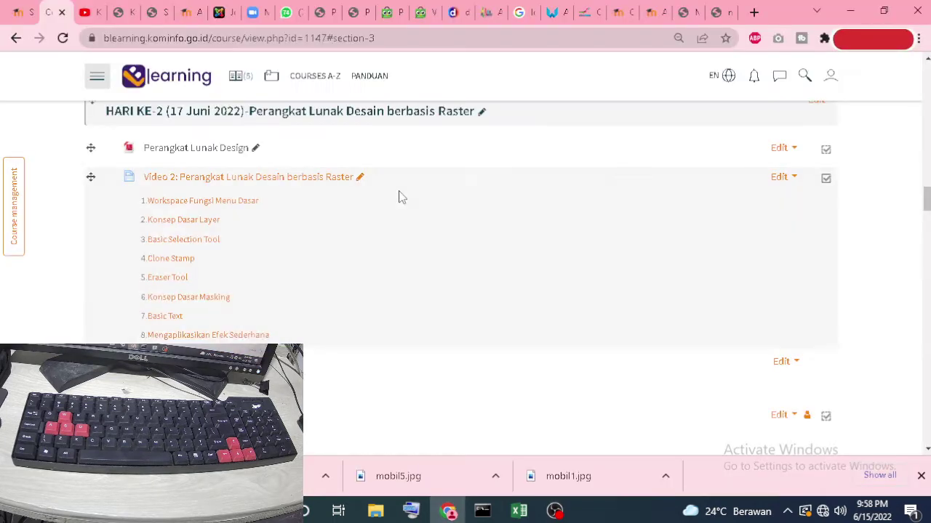
pyautogui.scroll(-2, 419, 240)
pyautogui.scroll(-2, 419, 240)
pyautogui.scroll(-1, 419, 236)
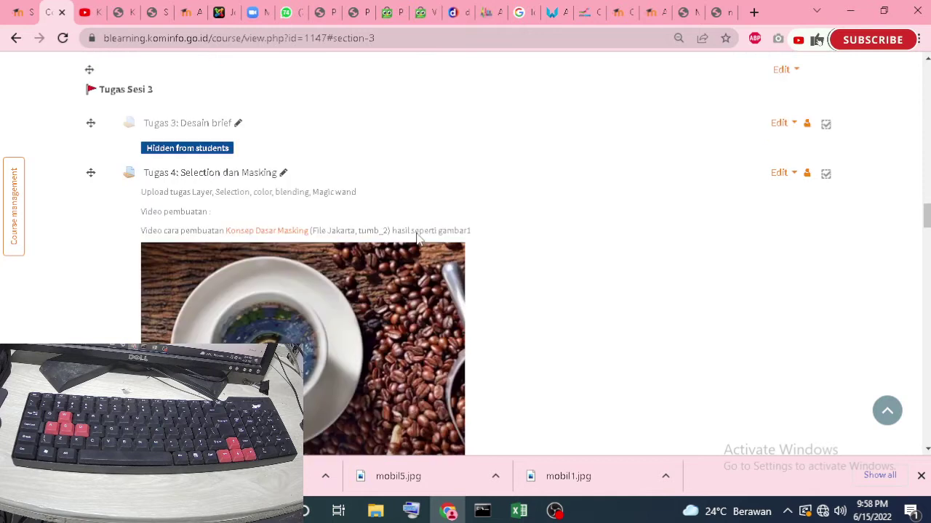
pyautogui.scroll(-3, 418, 234)
pyautogui.scroll(-2, 419, 239)
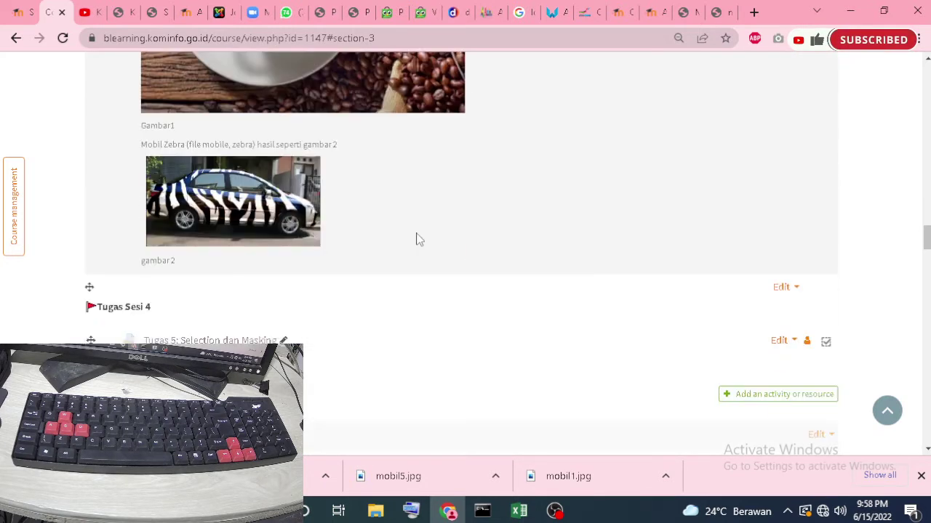
pyautogui.scroll(2, 419, 239)
pyautogui.scroll(1, 418, 239)
pyautogui.scroll(3, 419, 239)
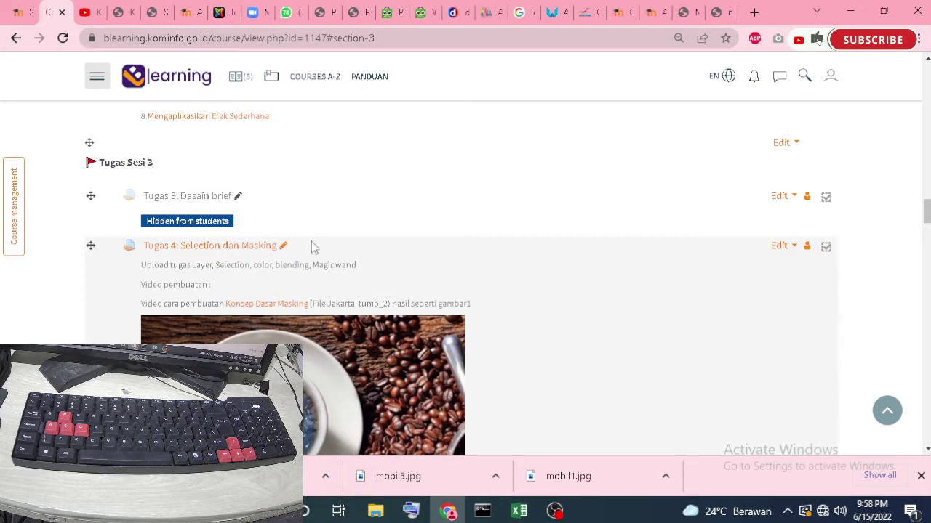
pyautogui.scroll(-1, 311, 245)
pyautogui.scroll(-1, 311, 246)
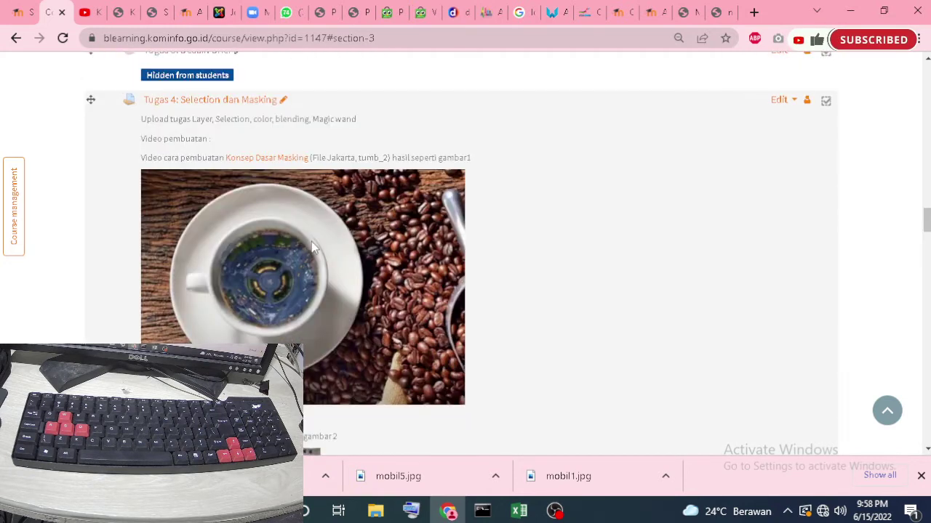
pyautogui.scroll(-1, 311, 246)
pyautogui.scroll(1, 312, 247)
pyautogui.scroll(1, 312, 247)
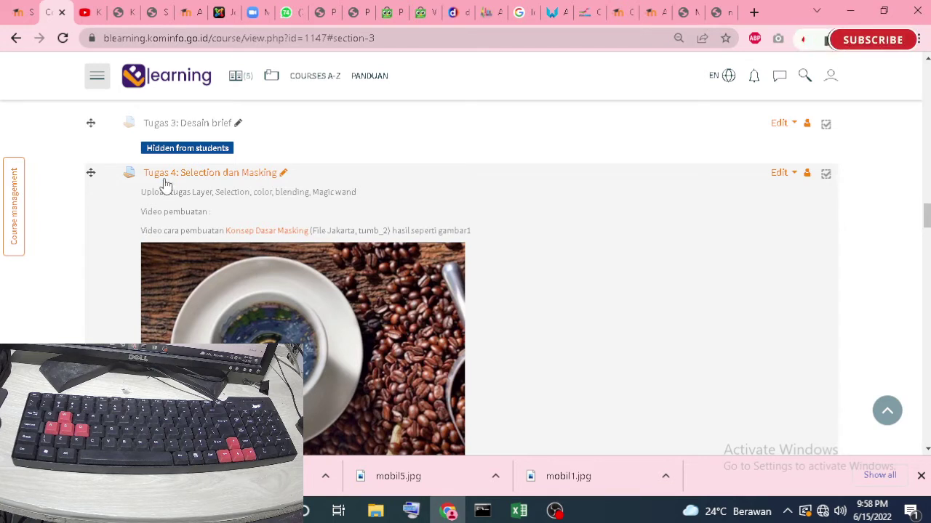
# - Highlight the Tugas 4 video-instructions line and the Mobil Zebra task description
pyautogui.moveTo(143, 231); pyautogui.dragTo(490, 226)
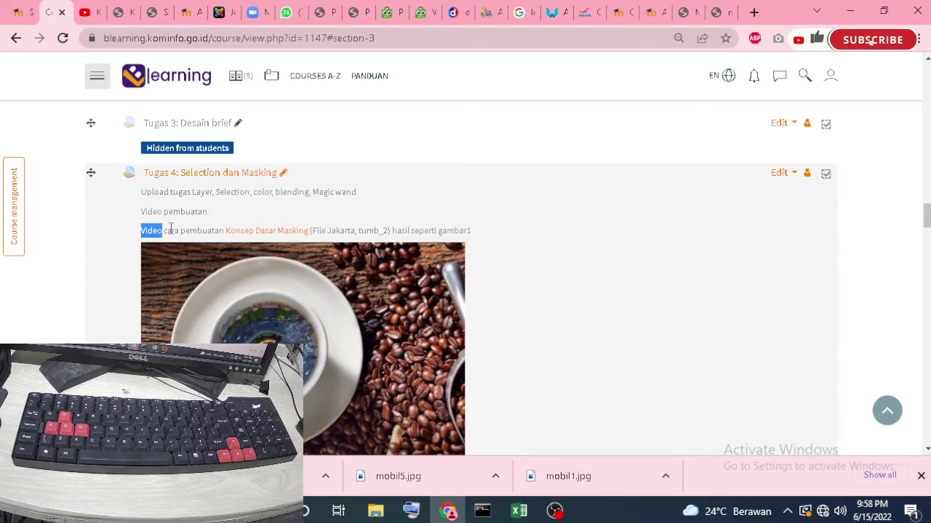
pyautogui.scroll(-1, 501, 300)
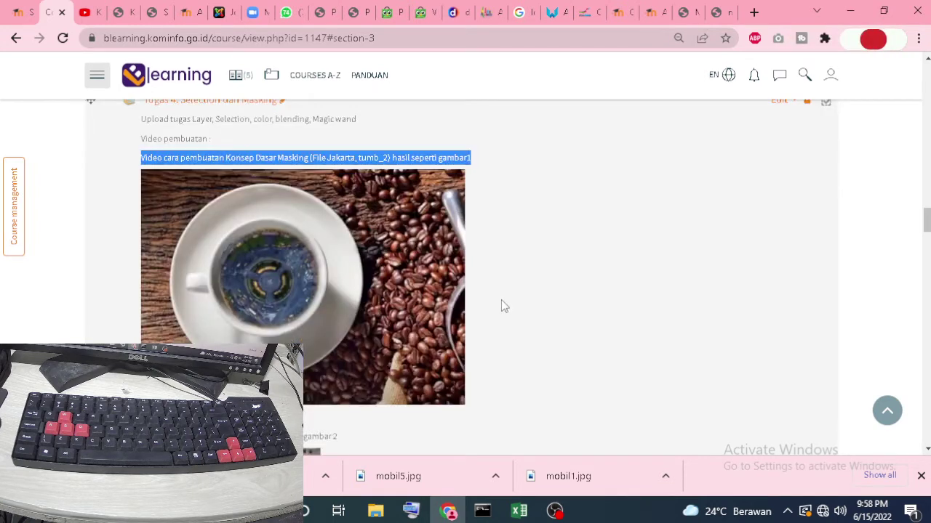
pyautogui.scroll(-3, 500, 299)
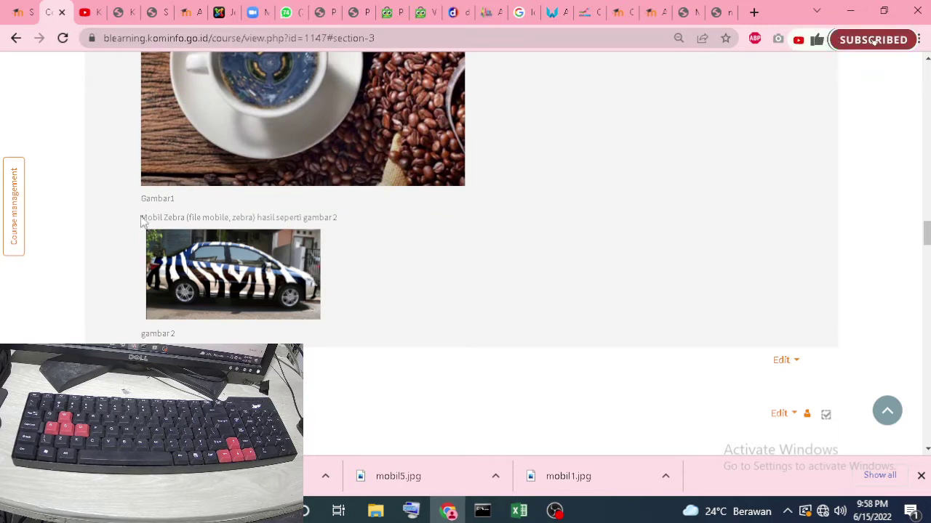
pyautogui.moveTo(144, 218); pyautogui.dragTo(359, 211)
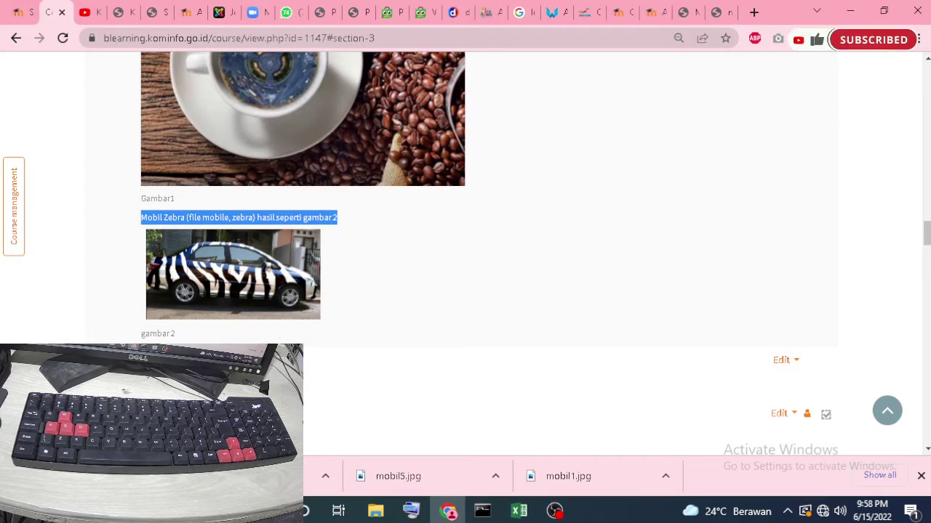
# - Minimize the browser and refresh the Windows desktop
pyautogui.click(847, 16)
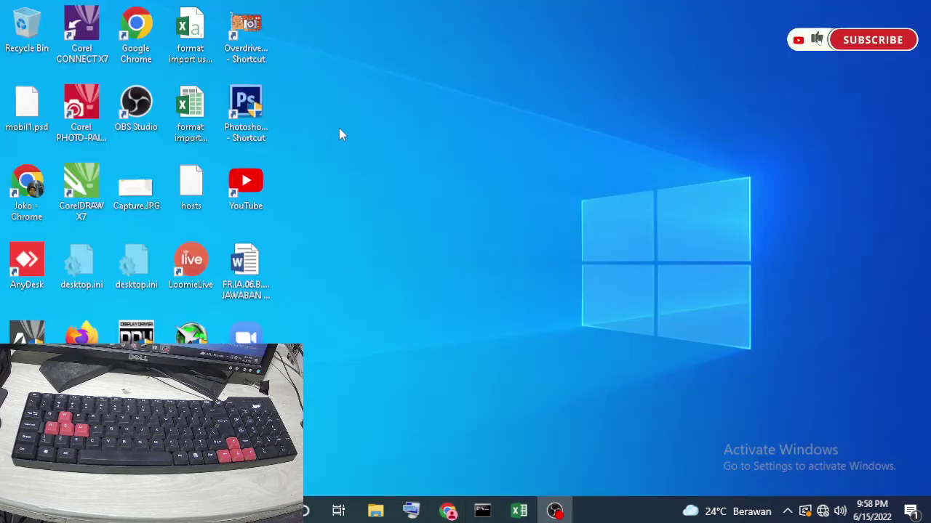
pyautogui.rightClick(377, 143)
pyautogui.click(415, 208)
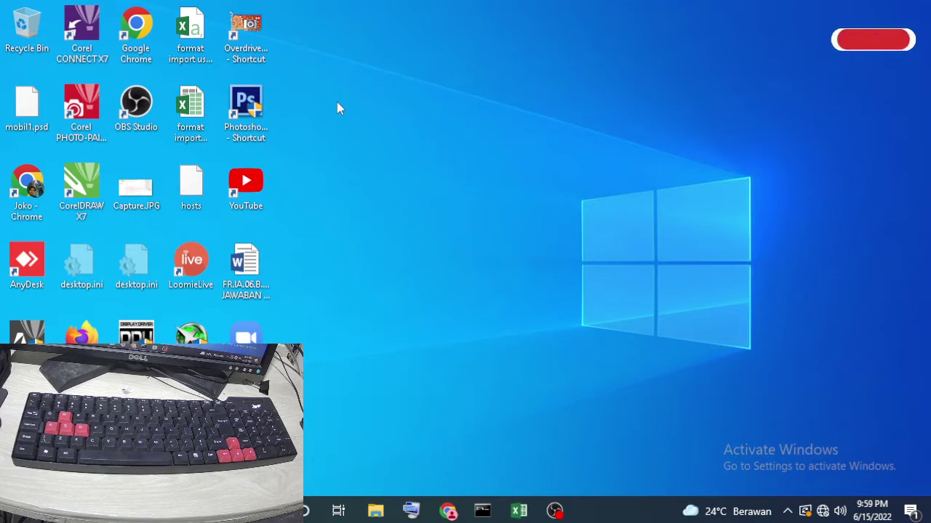
# - Launch Photoshop CS6, dismiss the display-driver warning, and minimize it back to the course page
pyautogui.click(247, 109)
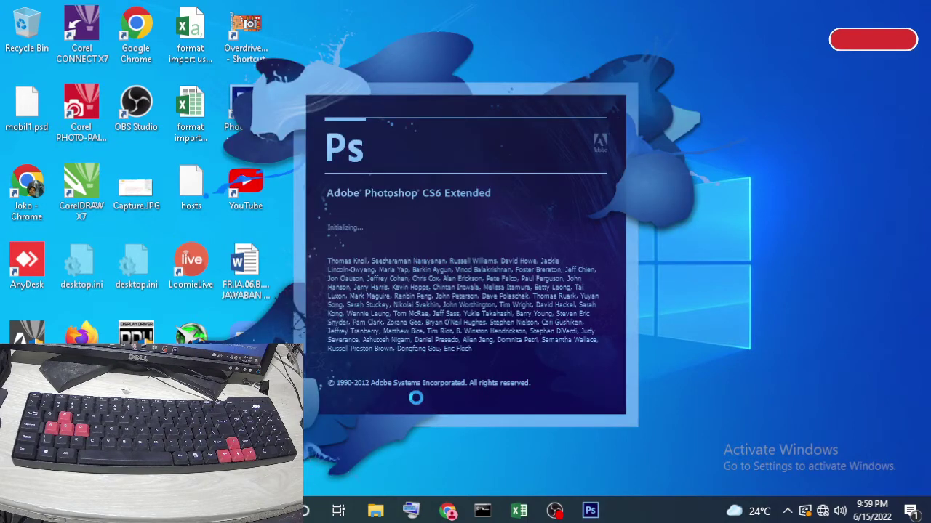
pyautogui.click(449, 514)
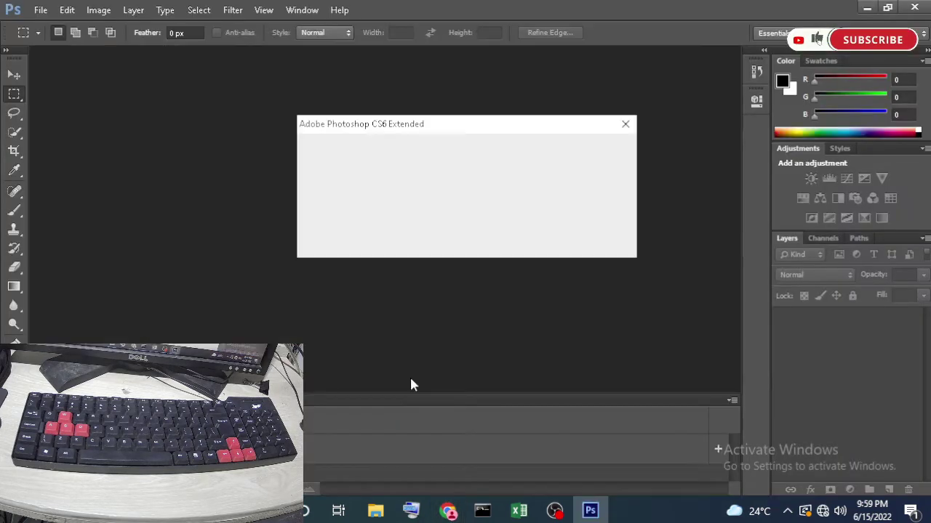
pyautogui.click(486, 243)
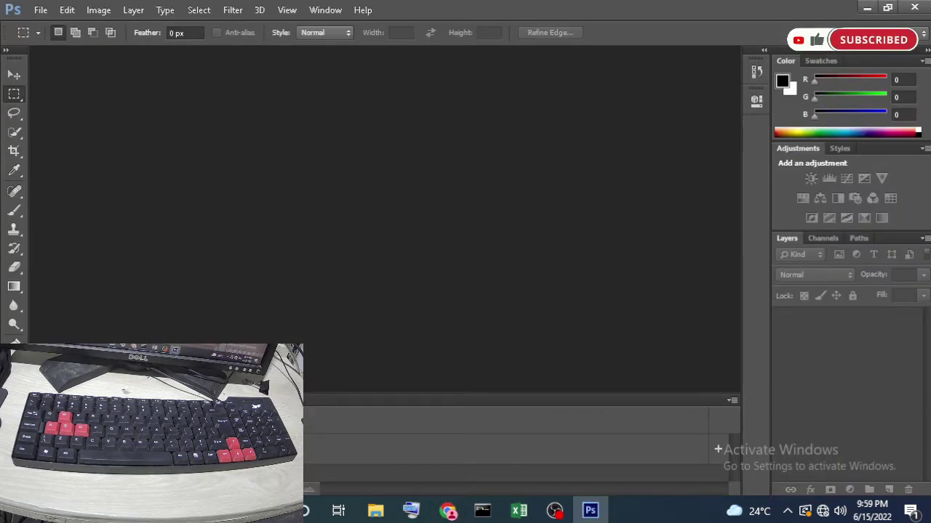
pyautogui.click(865, 9)
# - Open the Tugas 4: Selection dan Masking assignment from the course page
pyautogui.scroll(2, 324, 289)
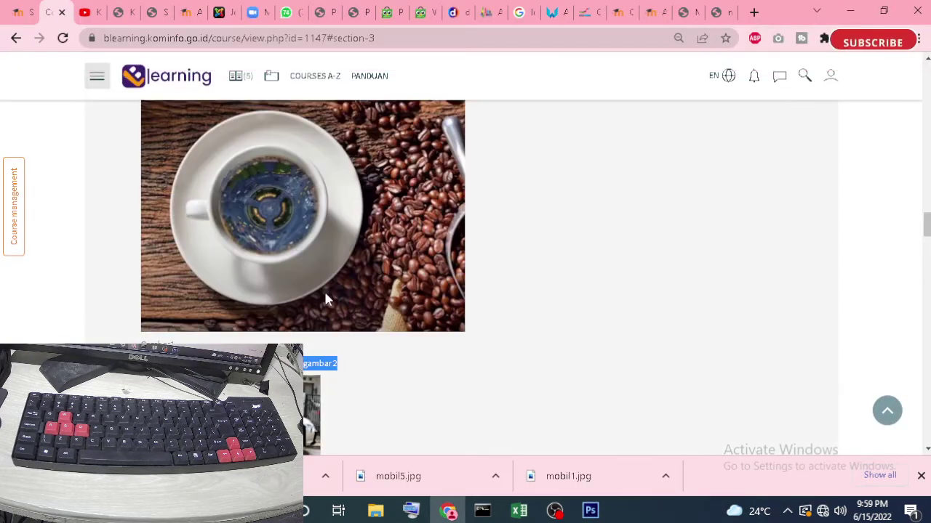
pyautogui.scroll(3, 320, 288)
pyautogui.click(228, 248)
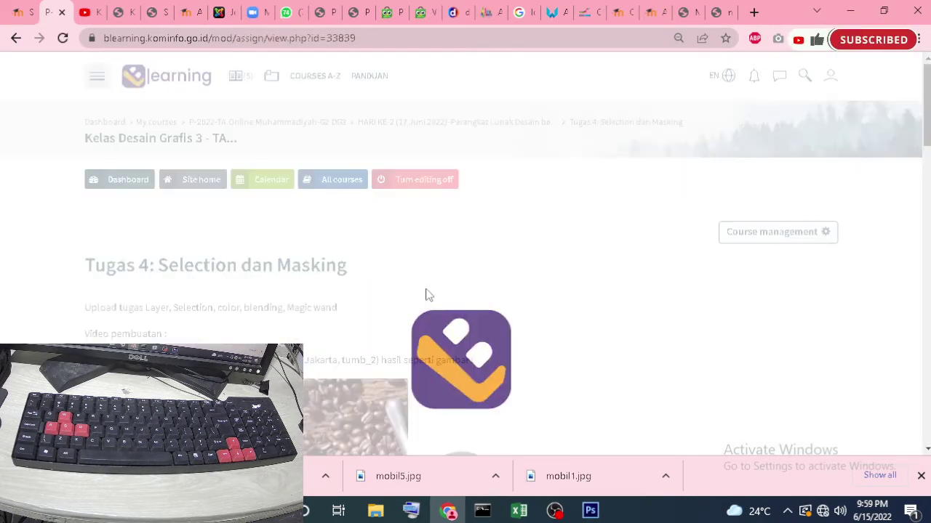
# - Highlight the attached mobil.jpg and zebra.jpg file names, then return to Photoshop
pyautogui.scroll(-5, 428, 294)
pyautogui.scroll(-2, 428, 295)
pyautogui.scroll(-1, 427, 294)
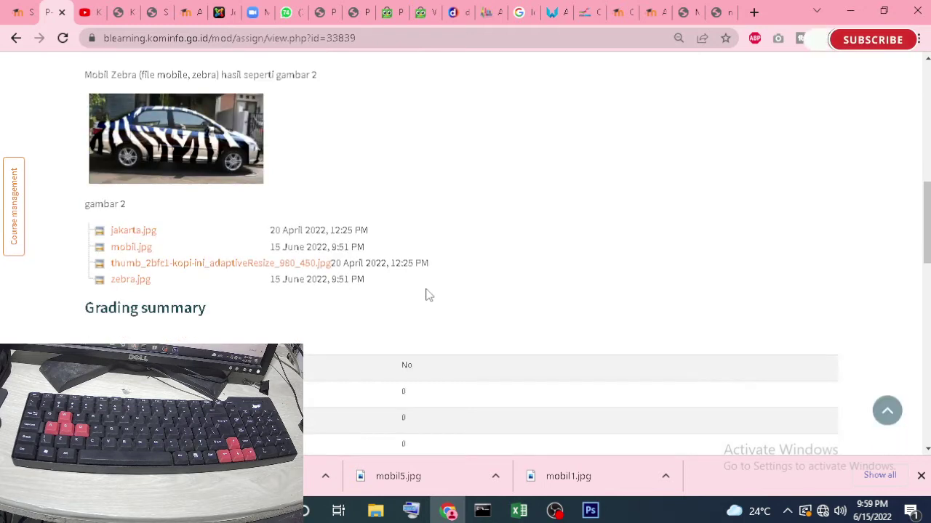
pyautogui.moveTo(161, 248); pyautogui.dragTo(110, 248)
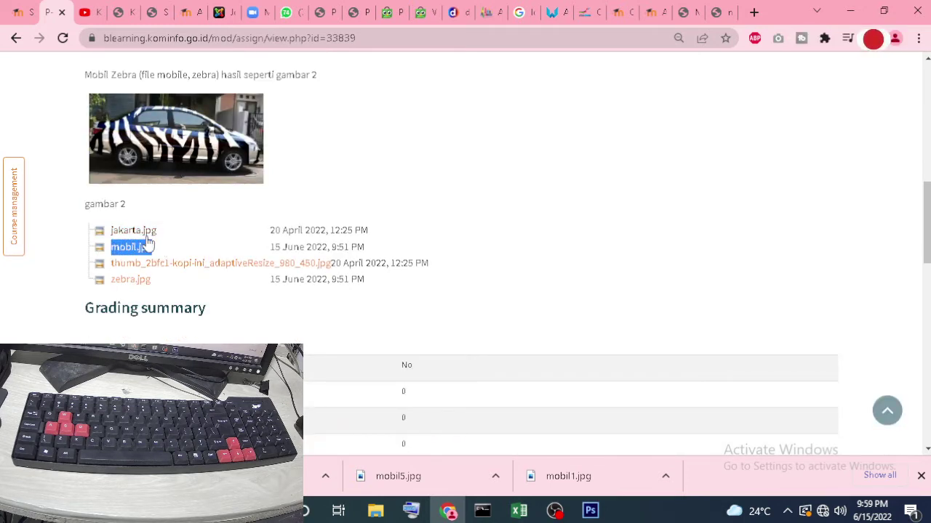
pyautogui.moveTo(167, 282); pyautogui.dragTo(114, 282)
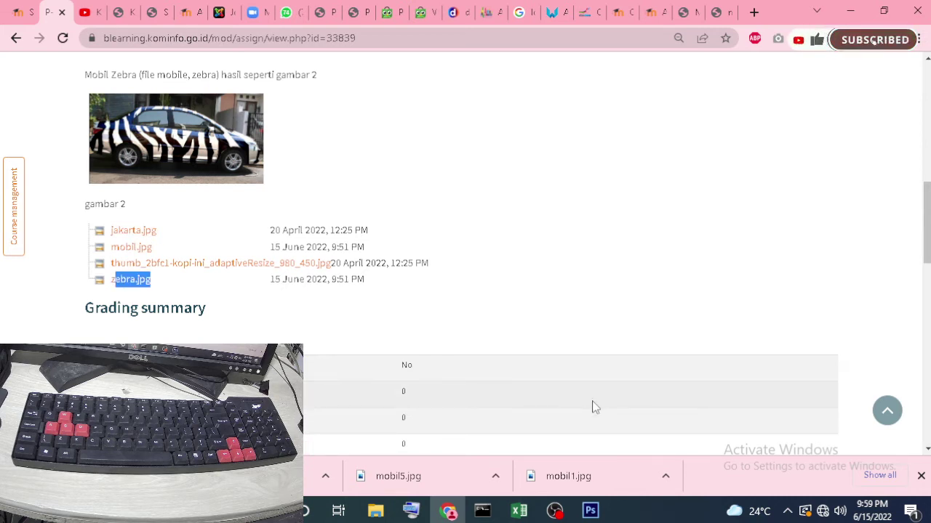
pyautogui.click(590, 511)
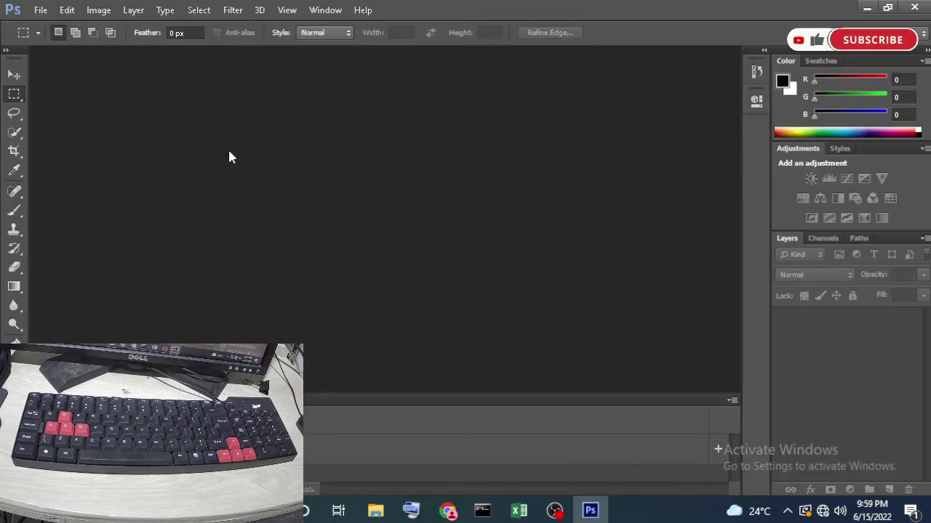
# - Make the Magic Wand Tool active with Tolerance 32 and Contiguous on
pyautogui.click(15, 134)
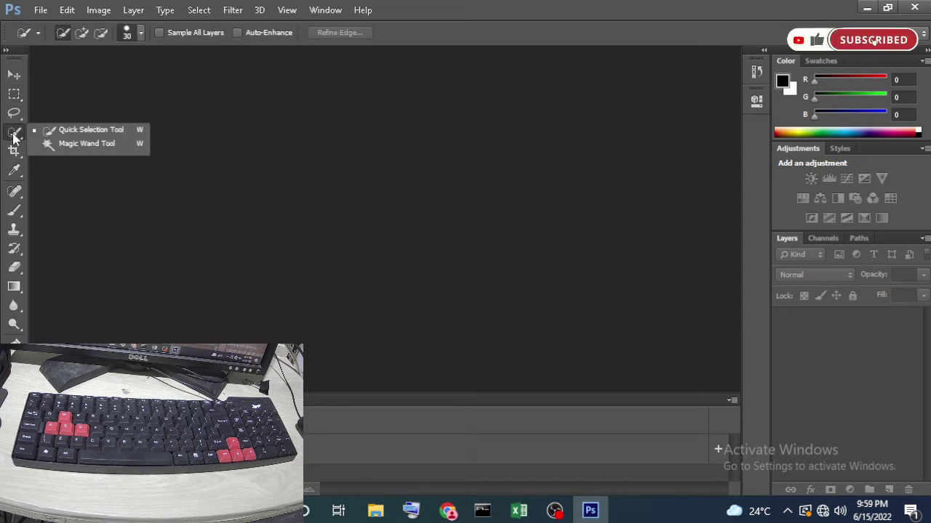
pyautogui.click(58, 143)
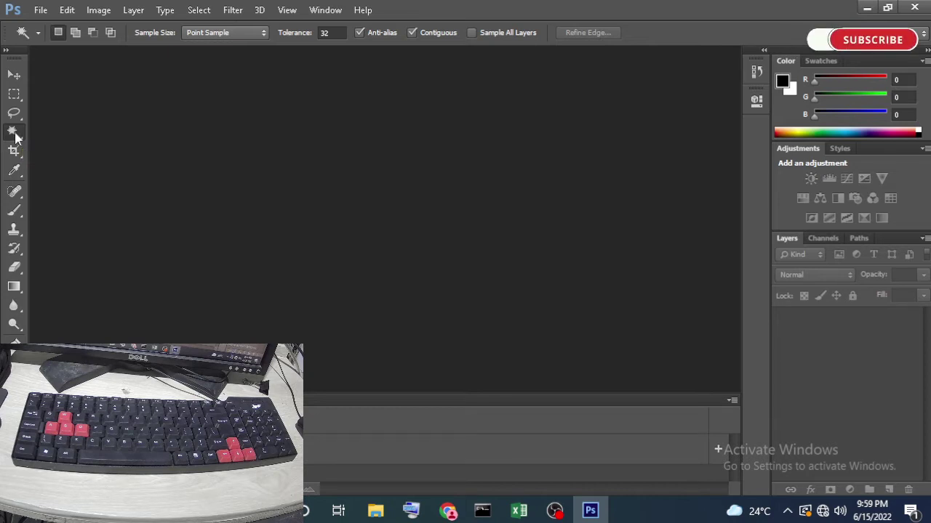
pyautogui.rightClick(15, 136)
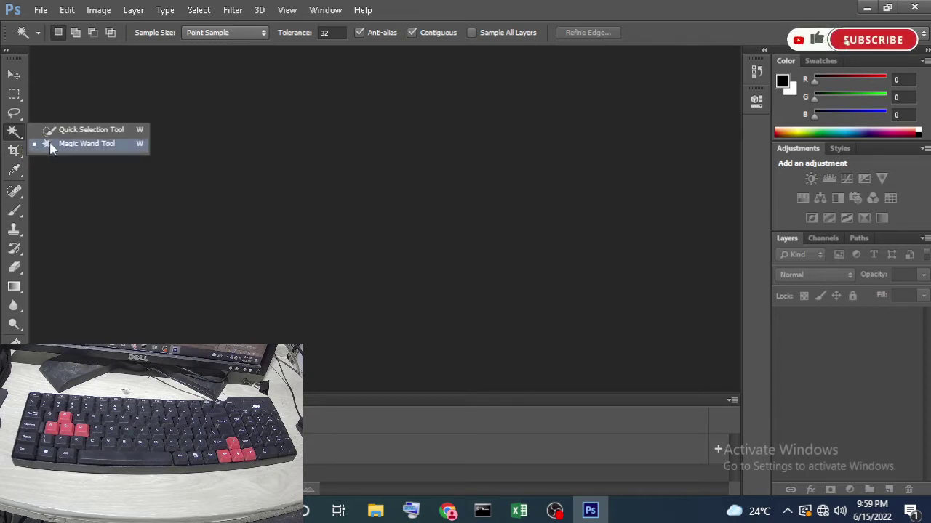
pyautogui.click(49, 144)
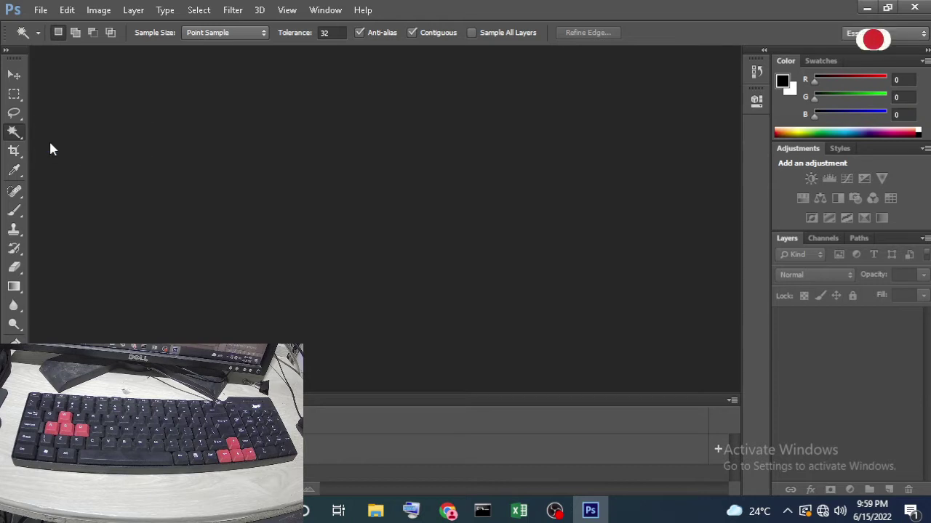
# - Open mobil.jpg from This PC > Downloads, dismissing the 3D warning along the way
pyautogui.click(39, 10)
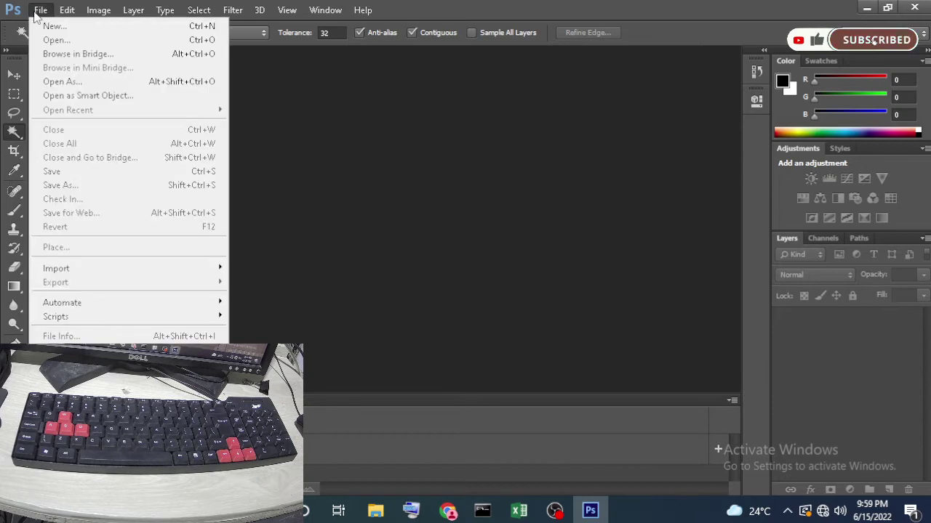
pyautogui.click(51, 40)
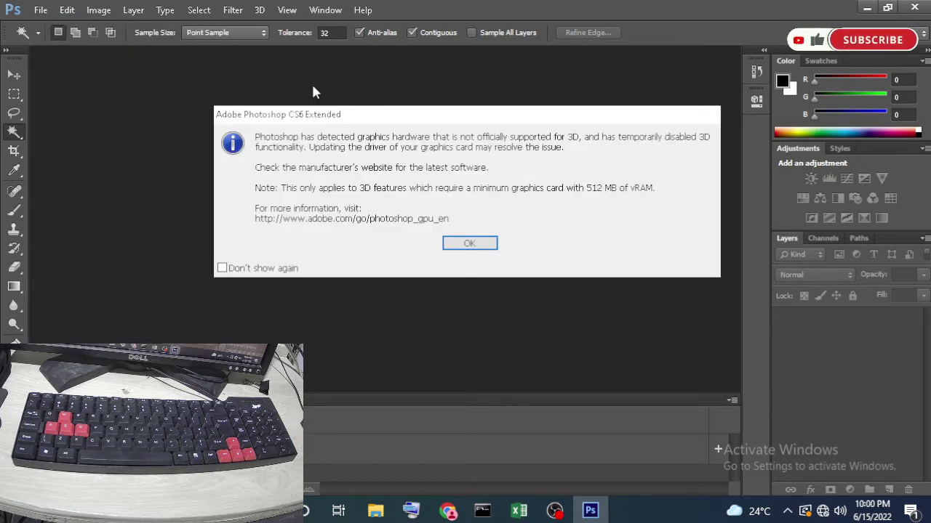
pyautogui.click(470, 244)
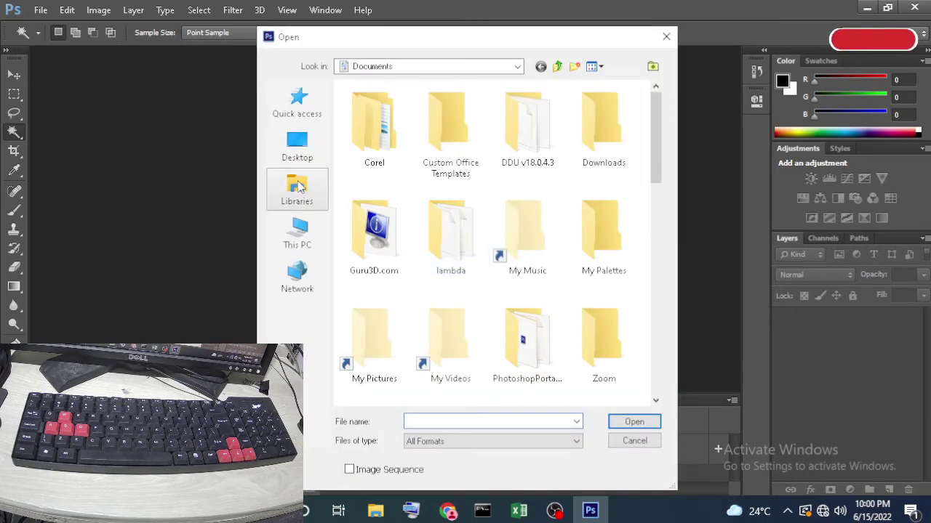
pyautogui.click(296, 224)
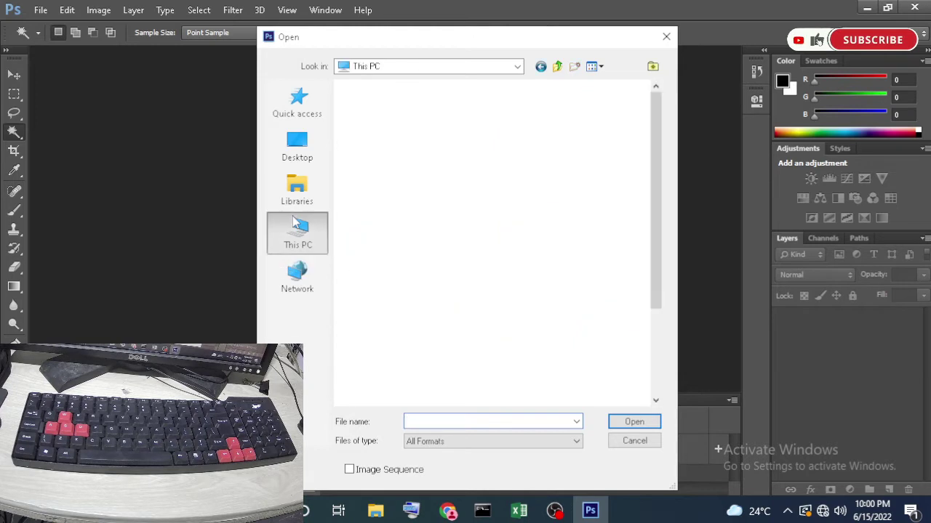
pyautogui.doubleClick(410, 232)
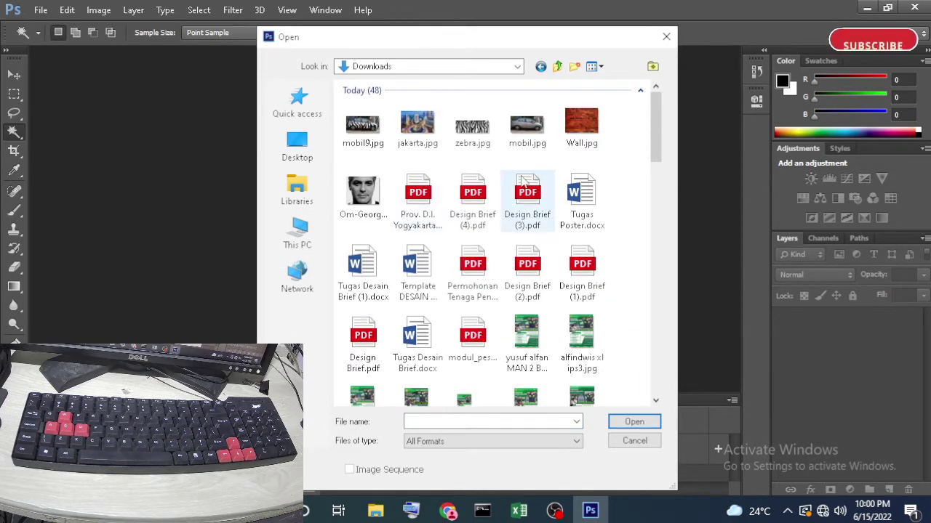
pyautogui.click(536, 138)
pyautogui.click(634, 422)
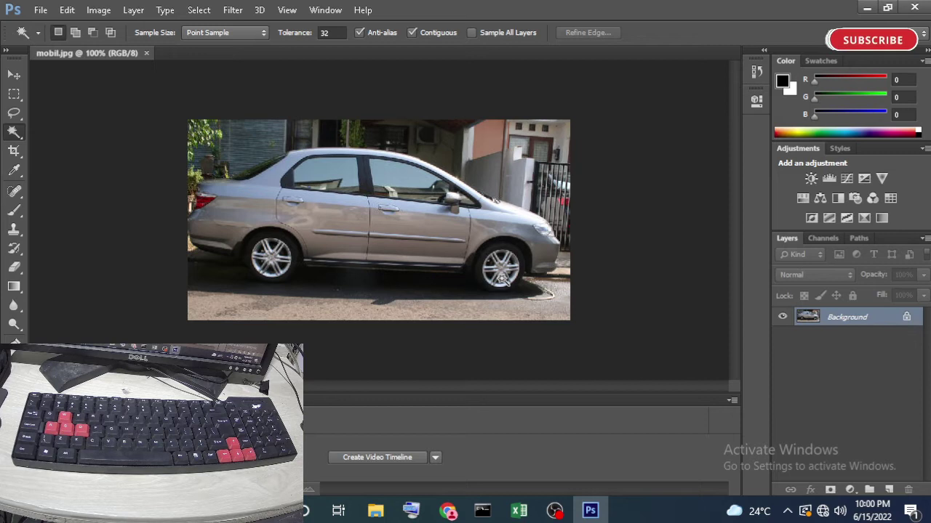
# - Switch to the Magnetic Lasso Tool and raise its Frequency from 57 to 100
pyautogui.click(42, 11)
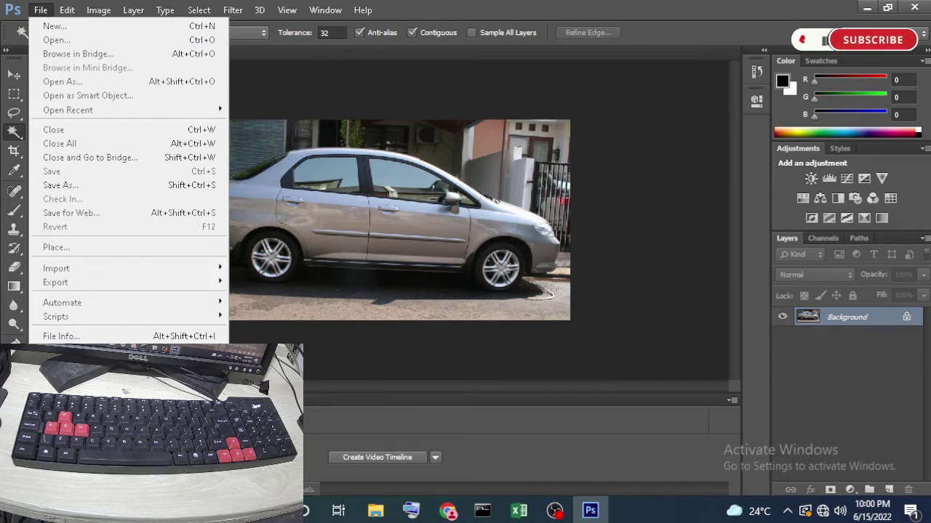
pyautogui.click(479, 3)
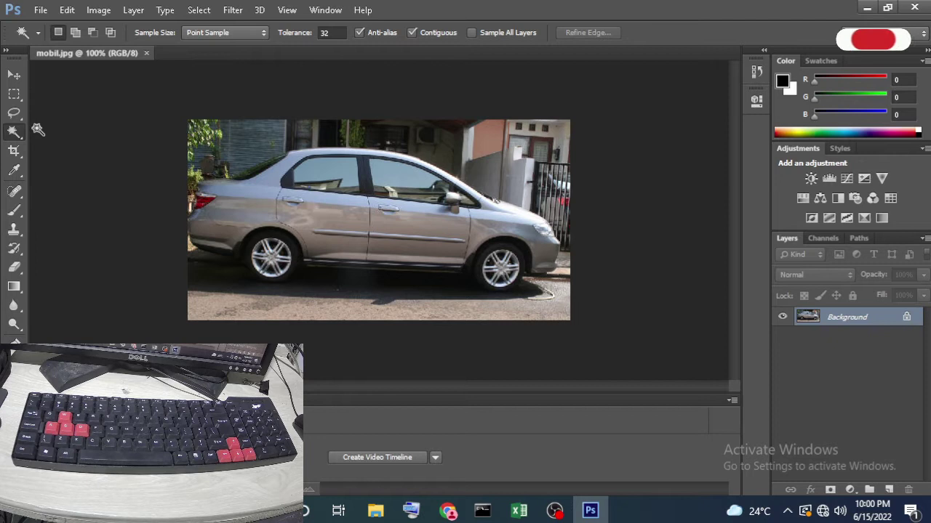
pyautogui.click(16, 115)
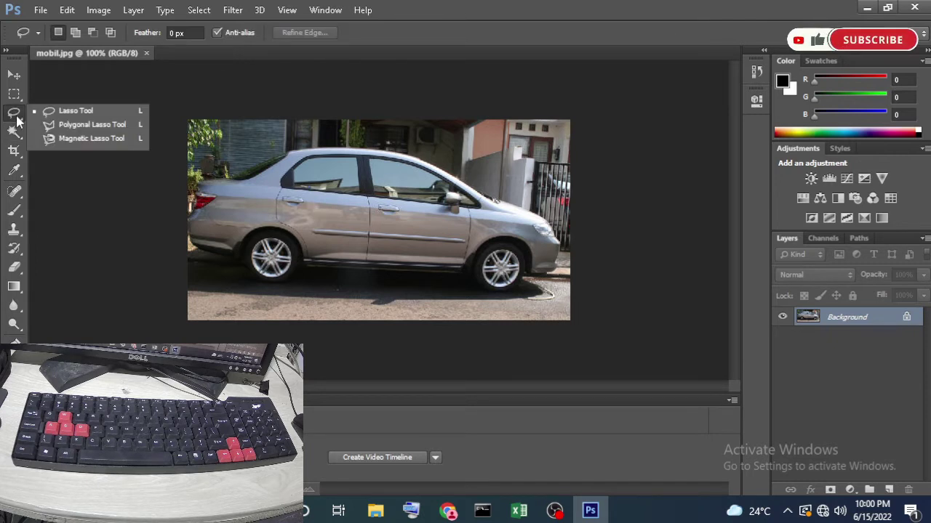
pyautogui.click(72, 140)
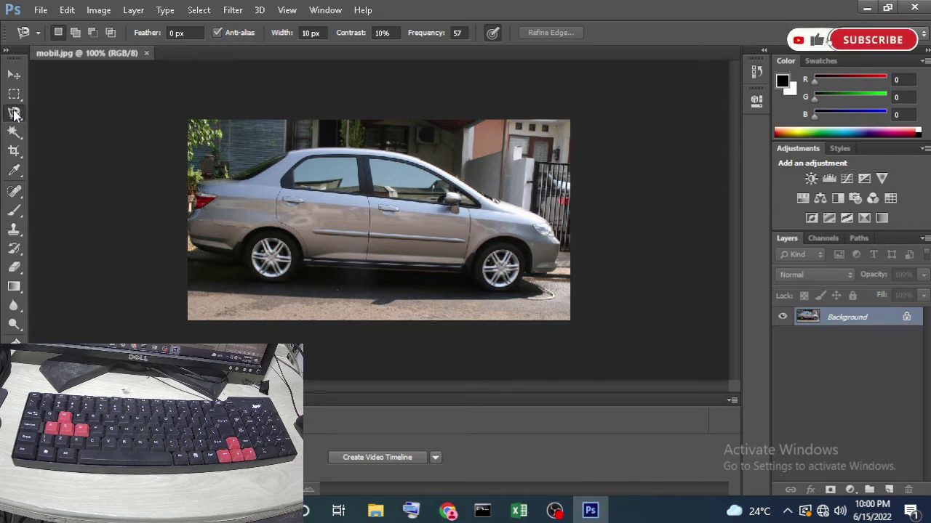
pyautogui.click(458, 32)
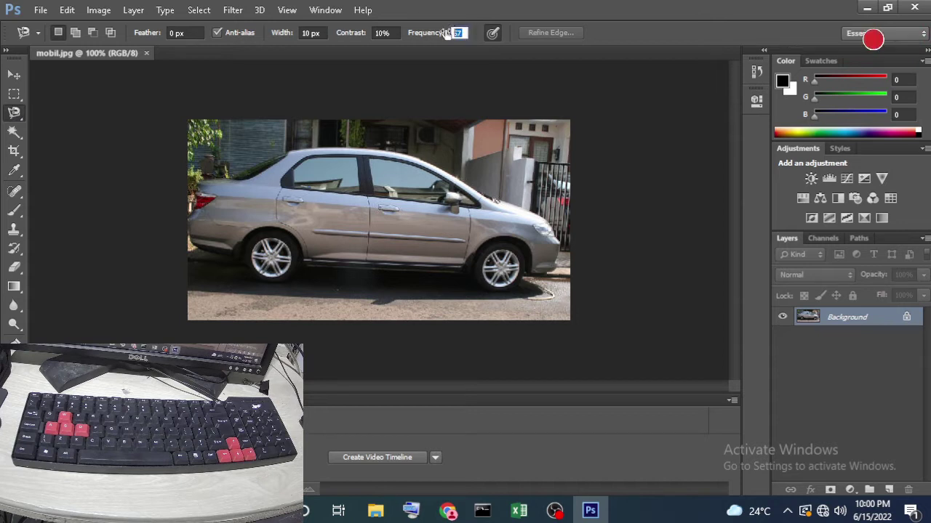
pyautogui.write('100')
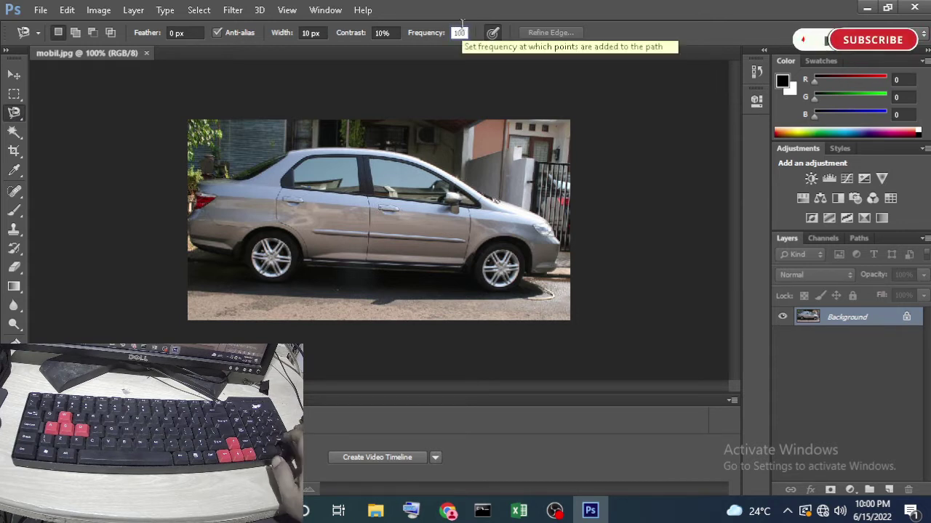
pyautogui.press('Return')
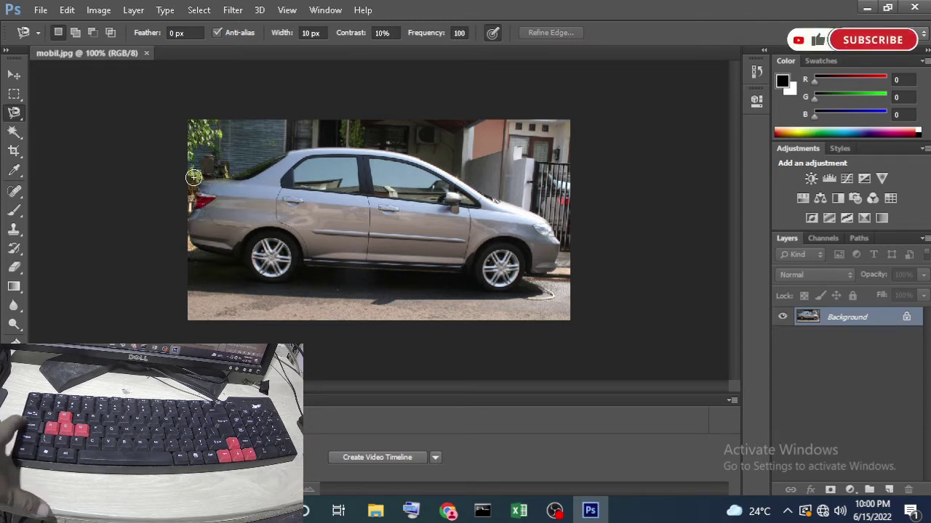
# - Trace the car body and wheels with the Magnetic Lasso, closing the outline at its start point
pyautogui.press('capslock')
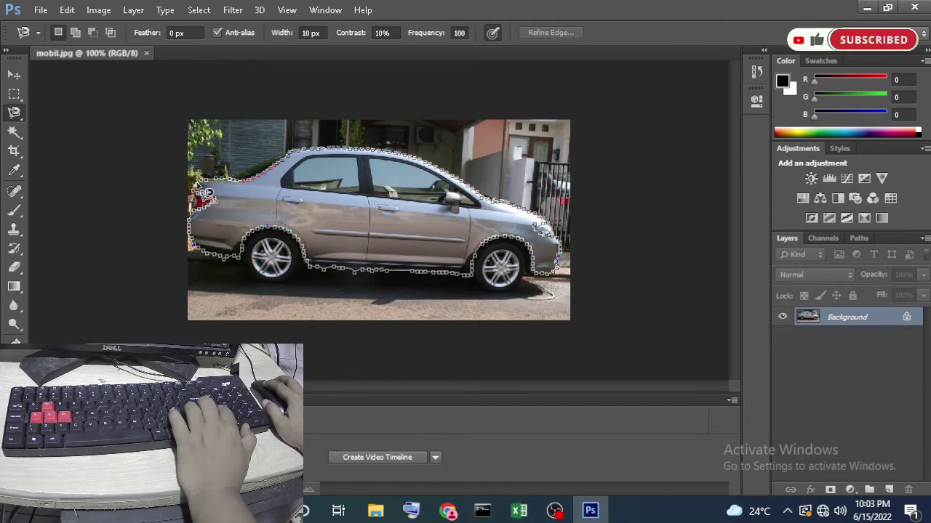
pyautogui.click(199, 187)
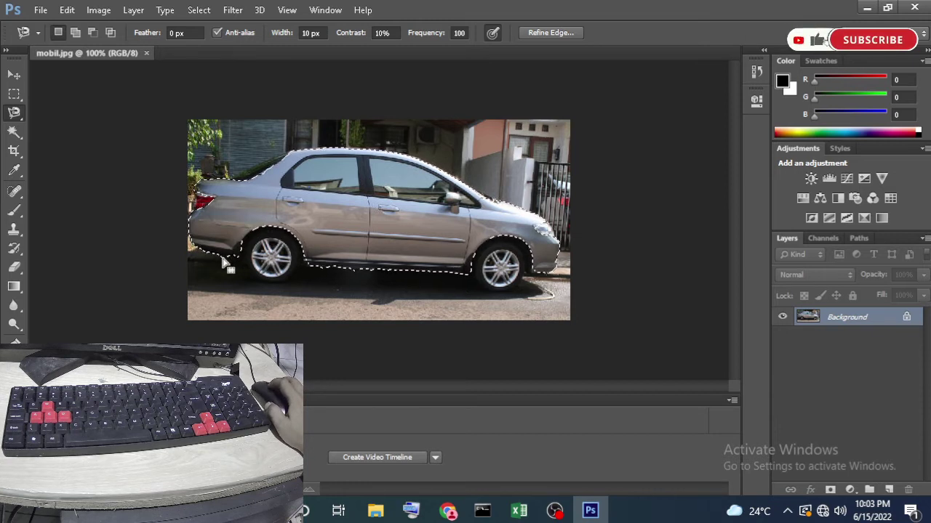
# - Add an empty Layer 1 above the Background, leaving the car selection intact
pyautogui.rightClick(15, 113)
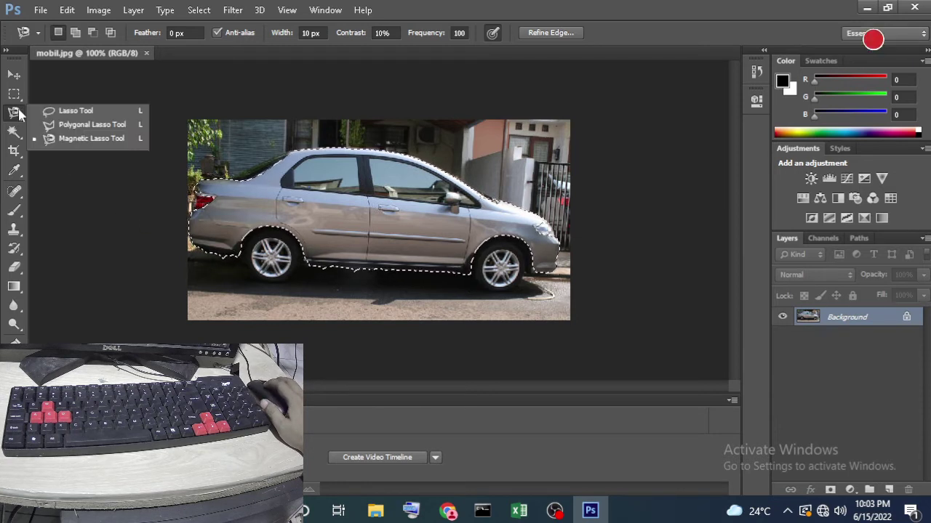
pyautogui.click(449, 10)
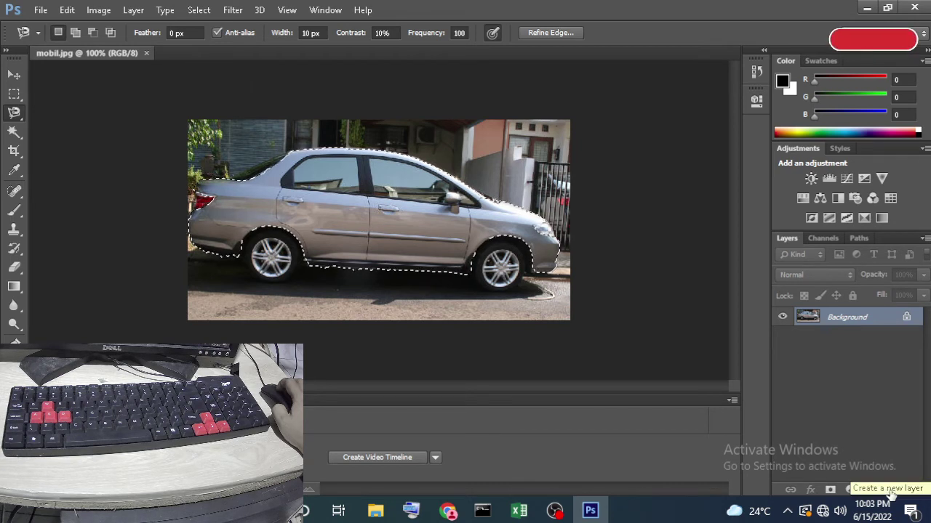
pyautogui.click(889, 490)
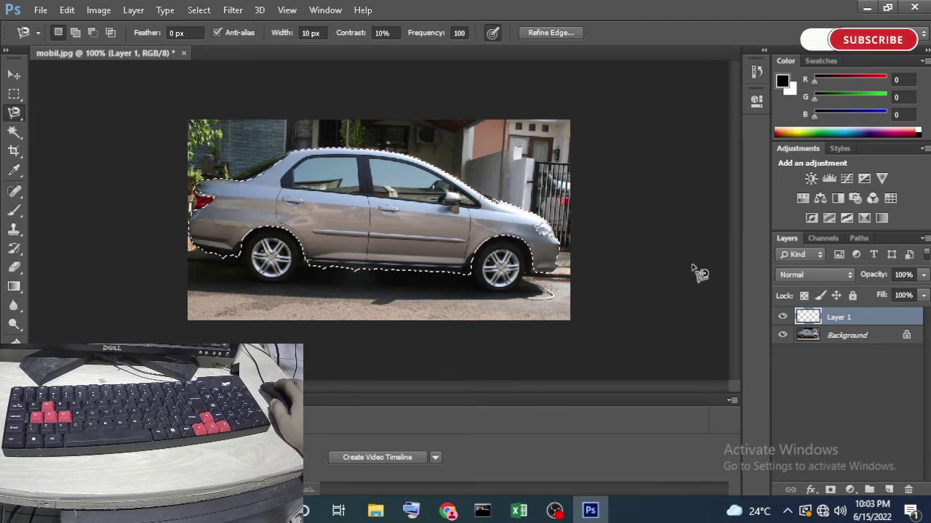
pyautogui.click(41, 12)
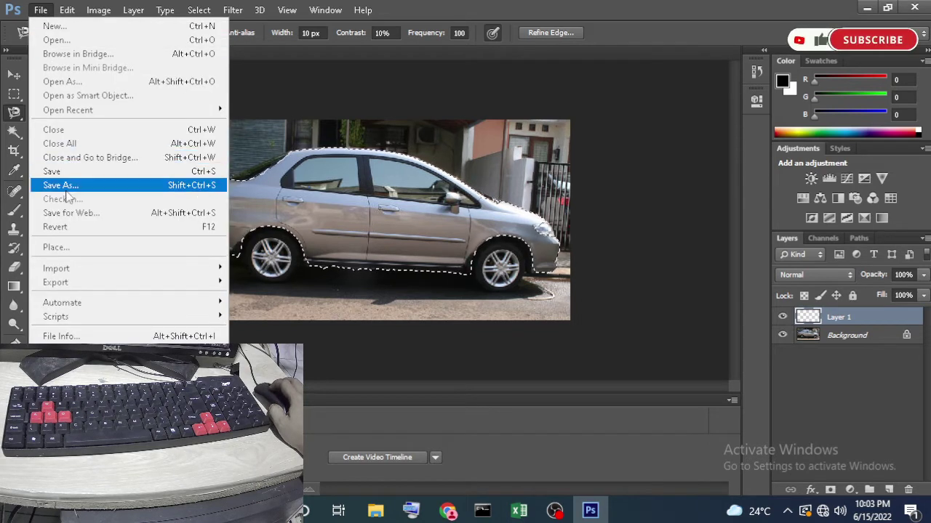
# - Save the document to the Desktop as mobil.psd in PSD format with maximum compatibility
pyautogui.click(65, 186)
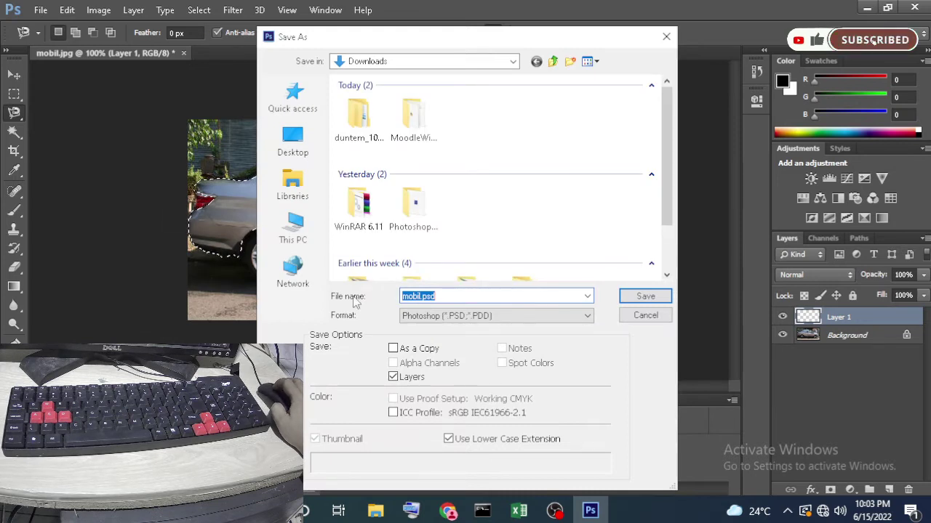
pyautogui.click(463, 317)
pyautogui.click(464, 317)
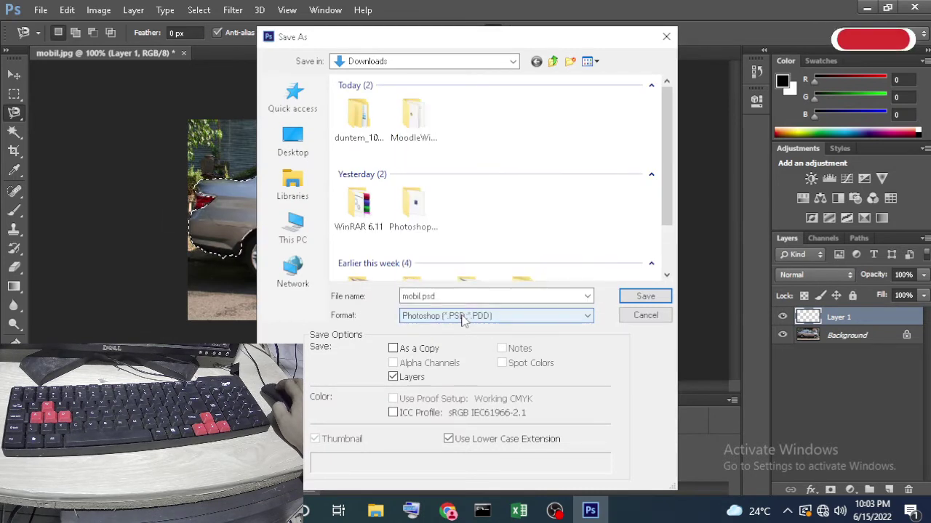
pyautogui.click(290, 142)
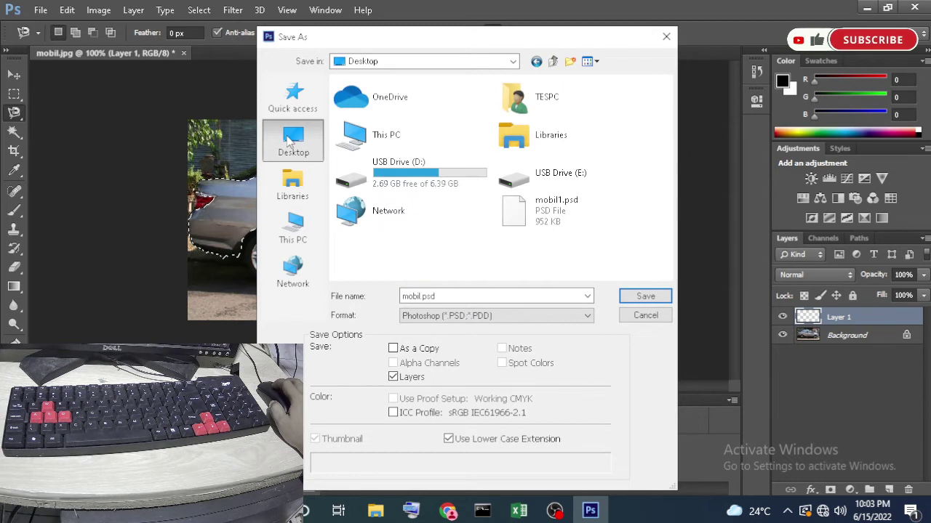
pyautogui.doubleClick(465, 294)
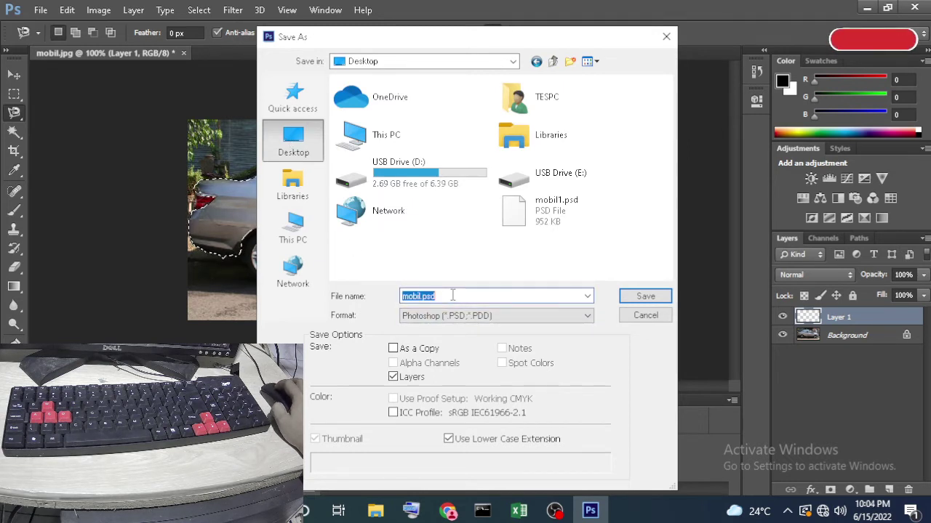
pyautogui.click(643, 296)
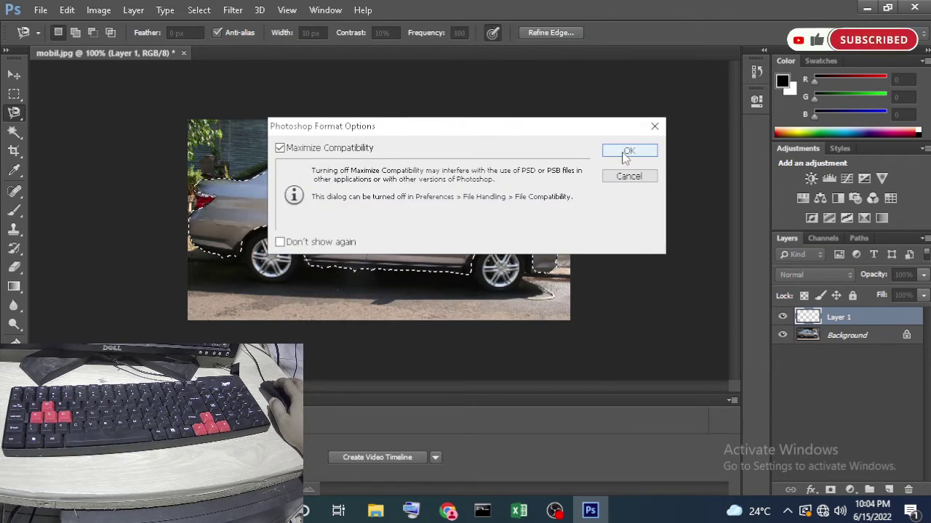
pyautogui.click(628, 151)
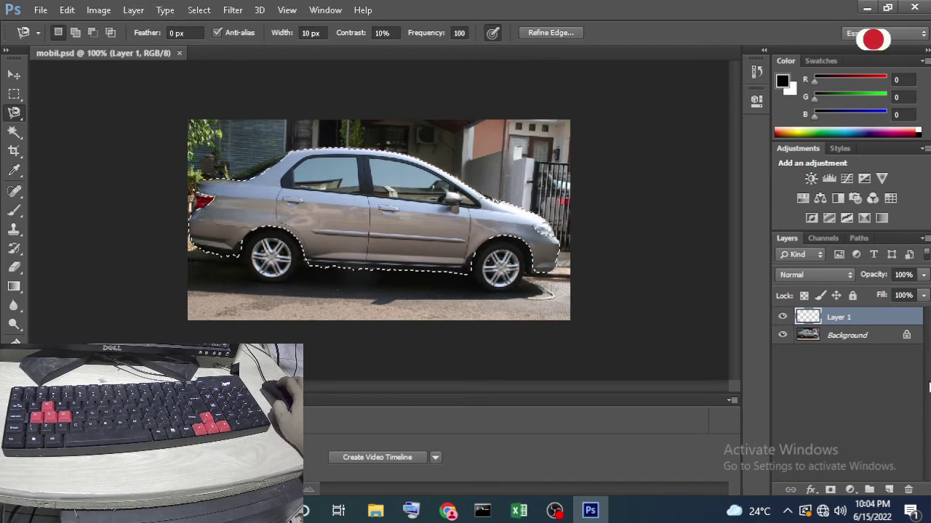
# - Switch to the Paint Bucket Tool and set the foreground colour to near-black #020202
pyautogui.click(13, 289)
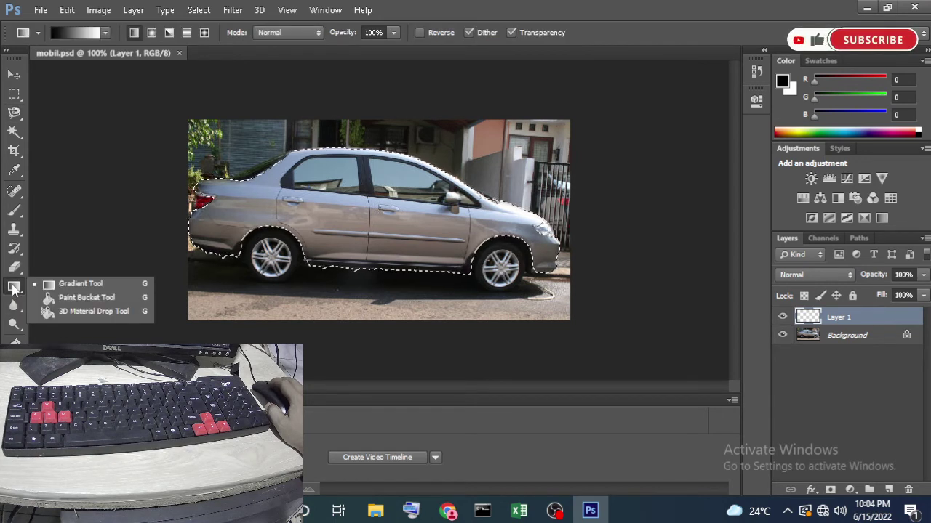
pyautogui.click(80, 303)
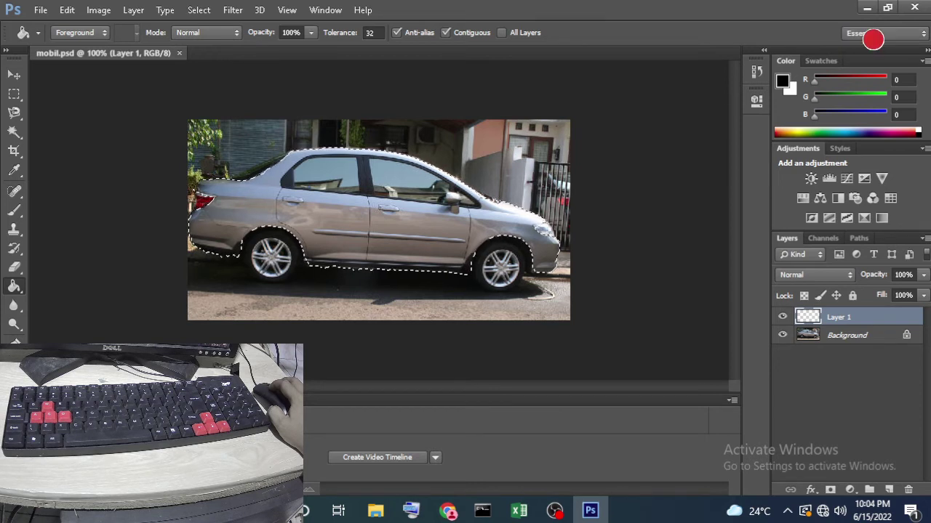
pyautogui.click(782, 82)
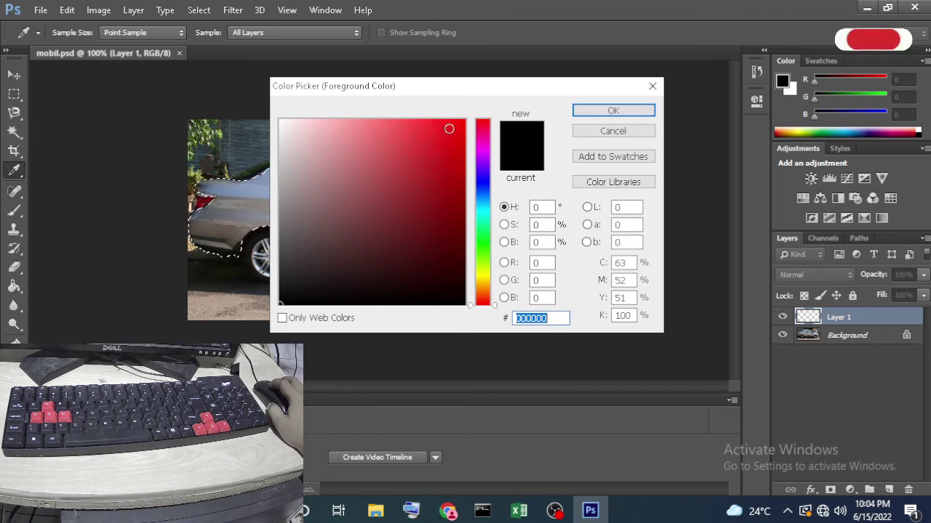
pyautogui.click(449, 129)
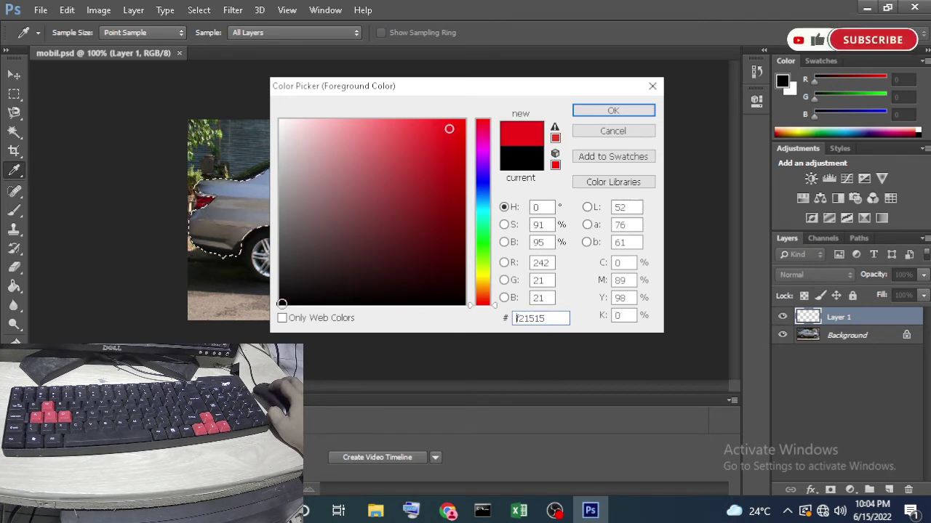
pyautogui.click(282, 304)
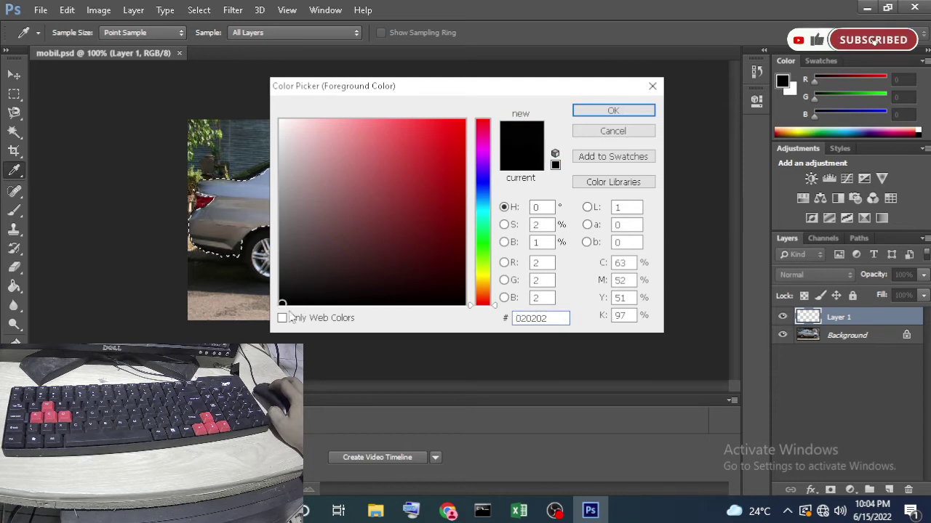
pyautogui.moveTo(281, 302); pyautogui.dragTo(389, 299)
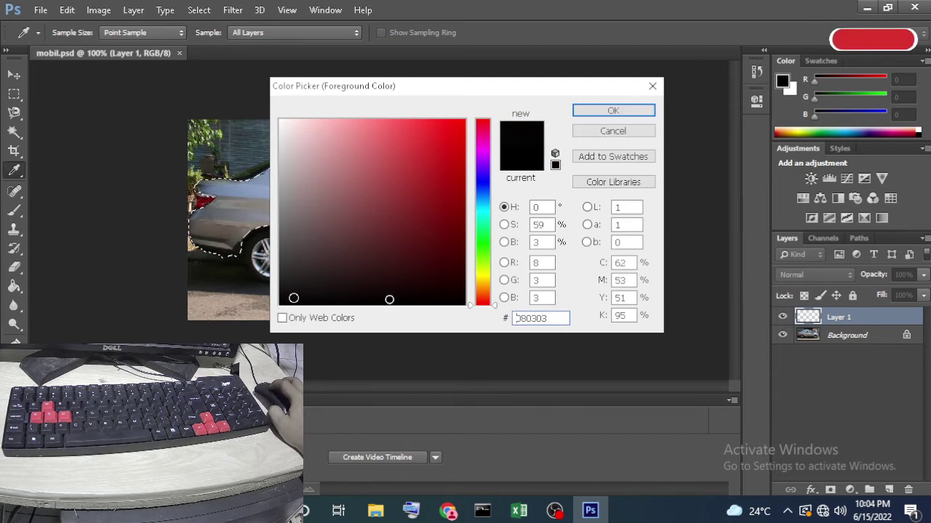
pyautogui.click(281, 304)
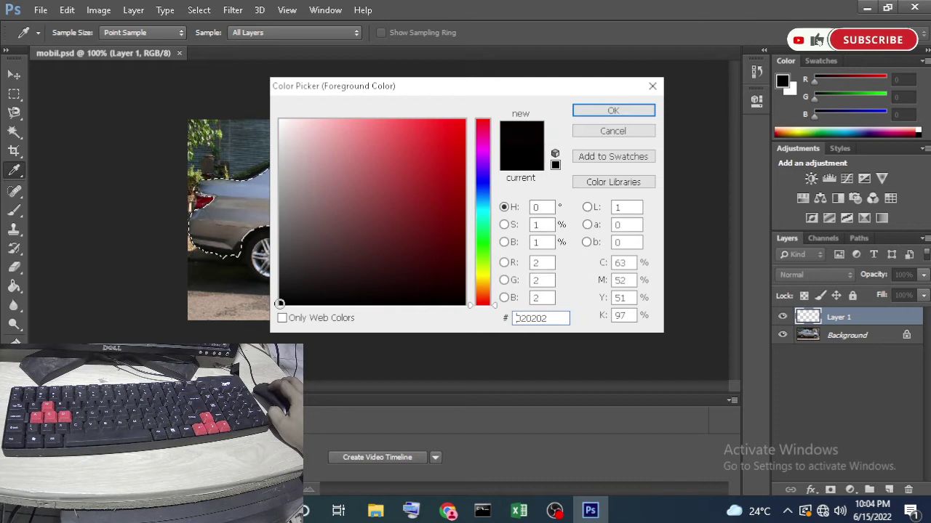
pyautogui.click(613, 111)
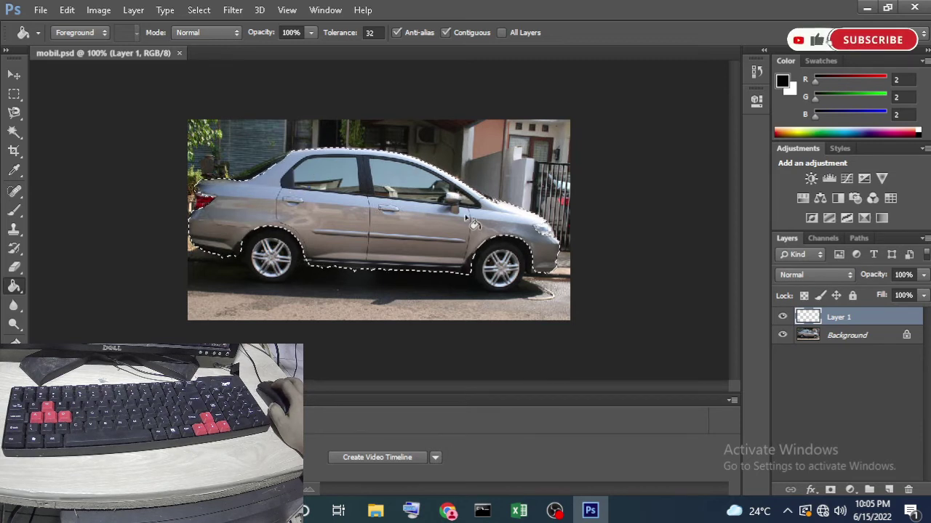
# - Subtract the side windows from the car selection by tracing them with the Magnetic Lasso
pyautogui.click(15, 133)
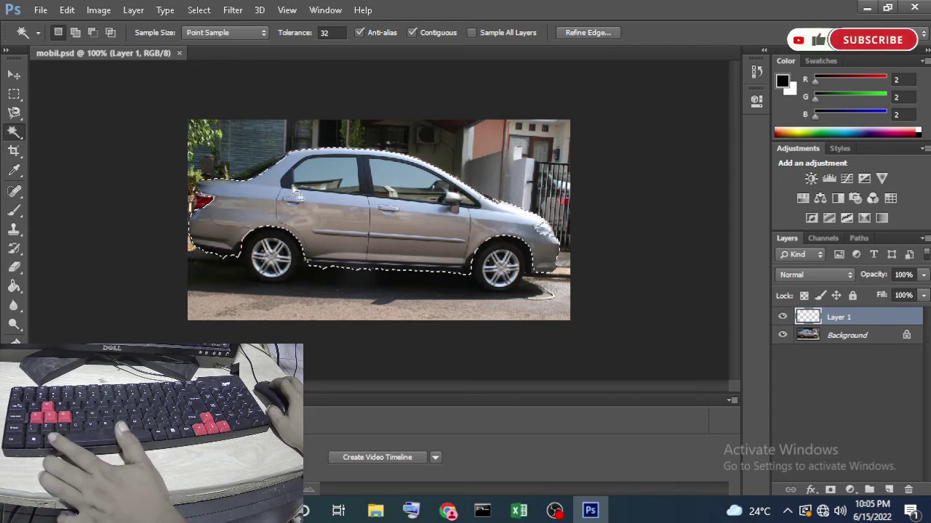
pyautogui.press('alt')
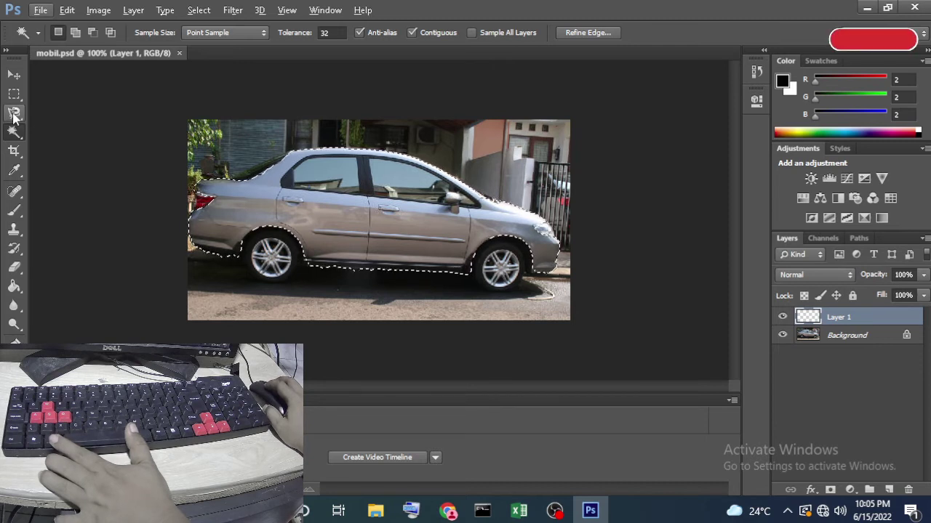
pyautogui.click(14, 117)
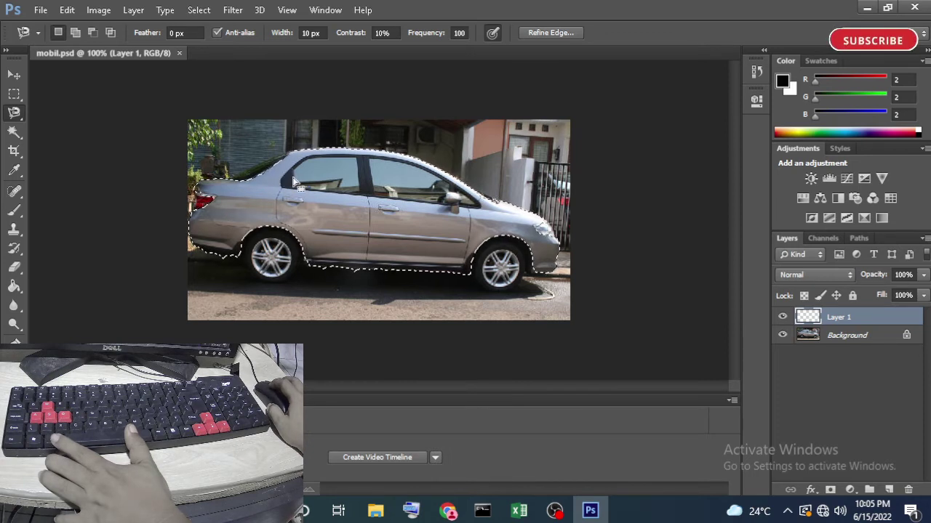
pyautogui.press('alt')
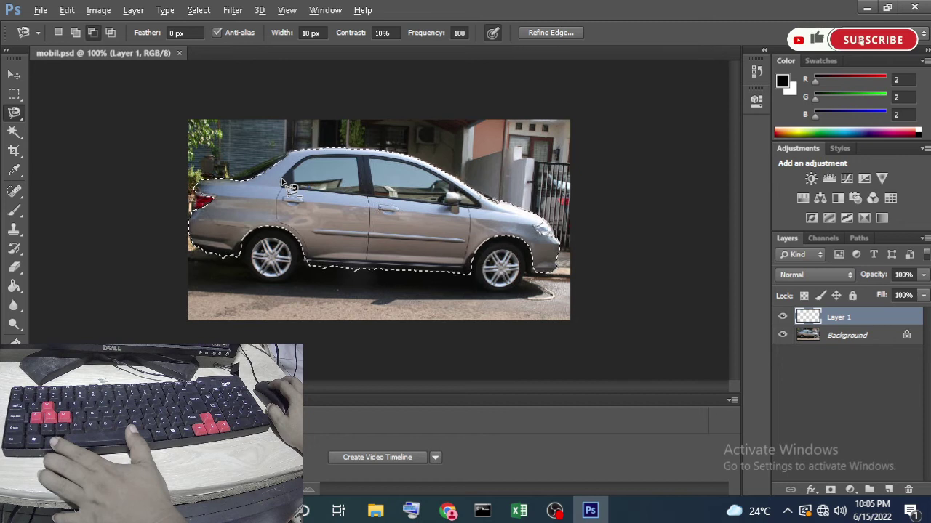
pyautogui.click(284, 182)
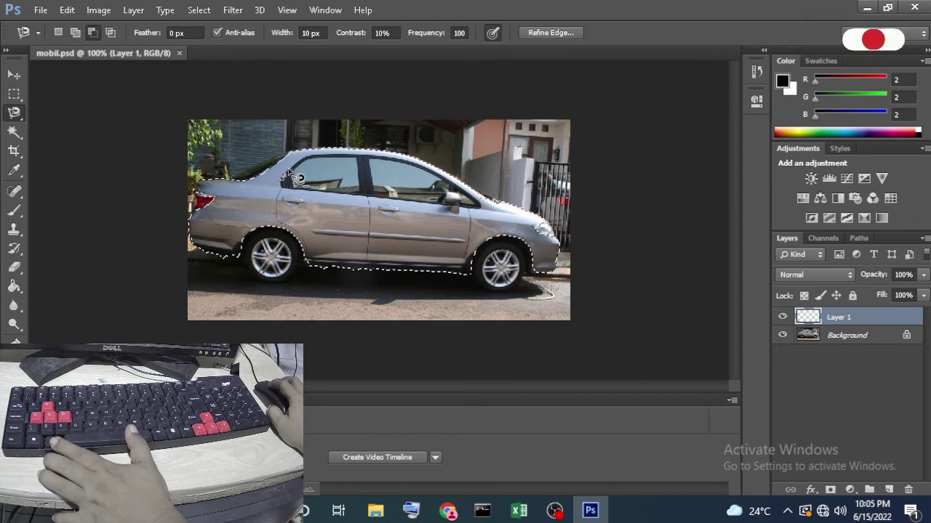
pyautogui.click(357, 156)
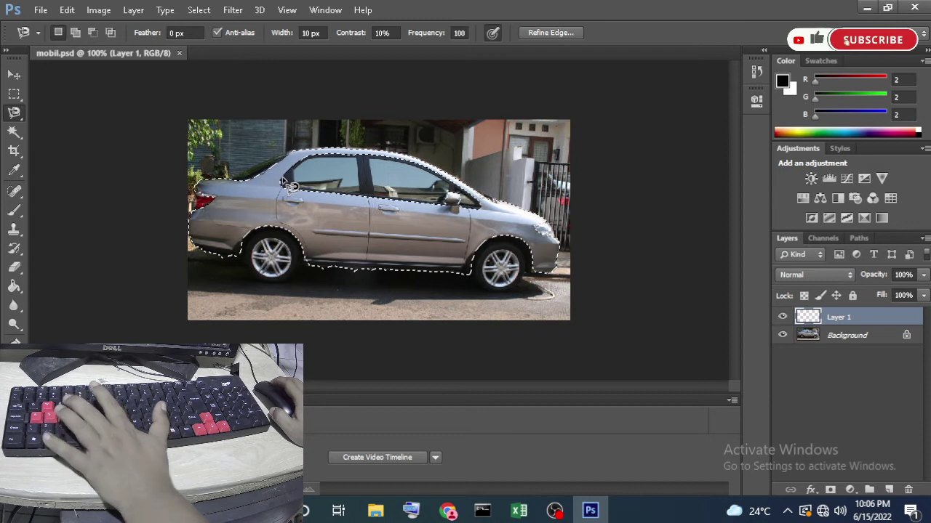
# - With the Paint Bucket, fill the car body on Layer 1 with near-black #030303
pyautogui.click(15, 288)
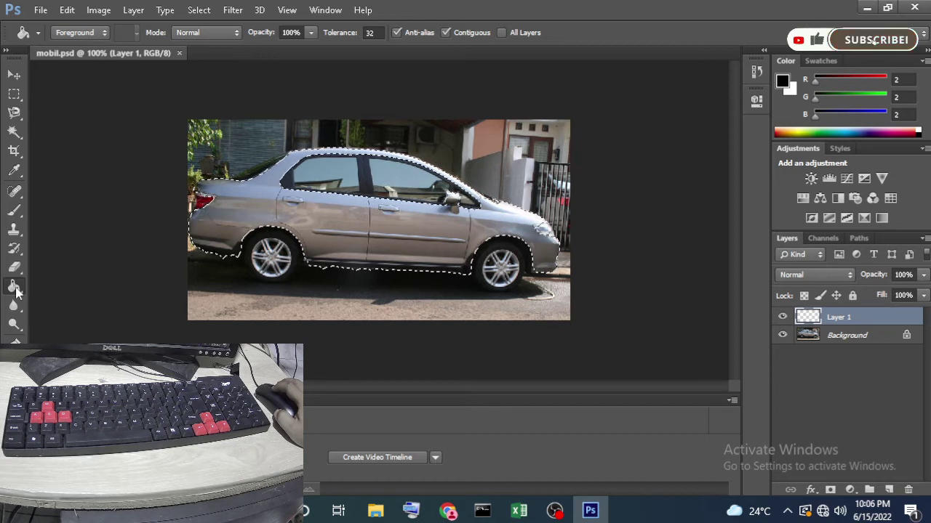
pyautogui.rightClick(15, 288)
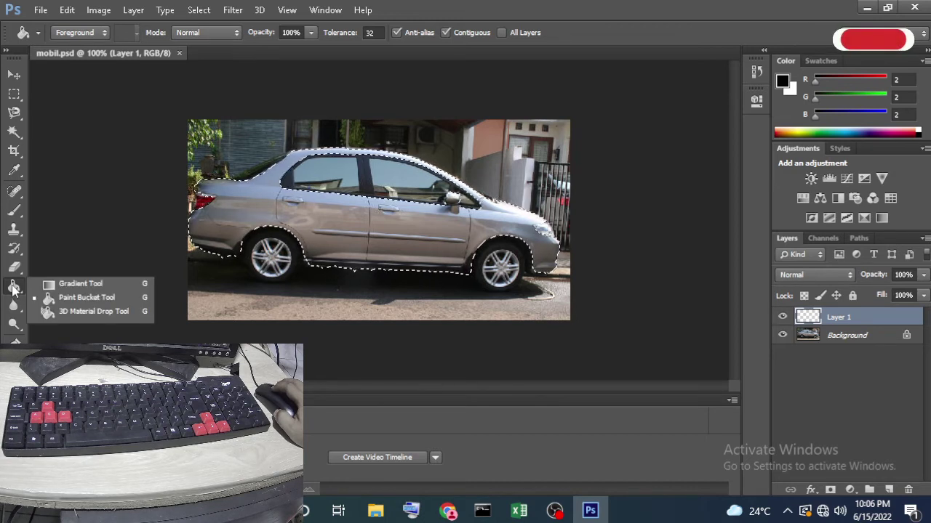
pyautogui.click(13, 289)
pyautogui.rightClick(13, 289)
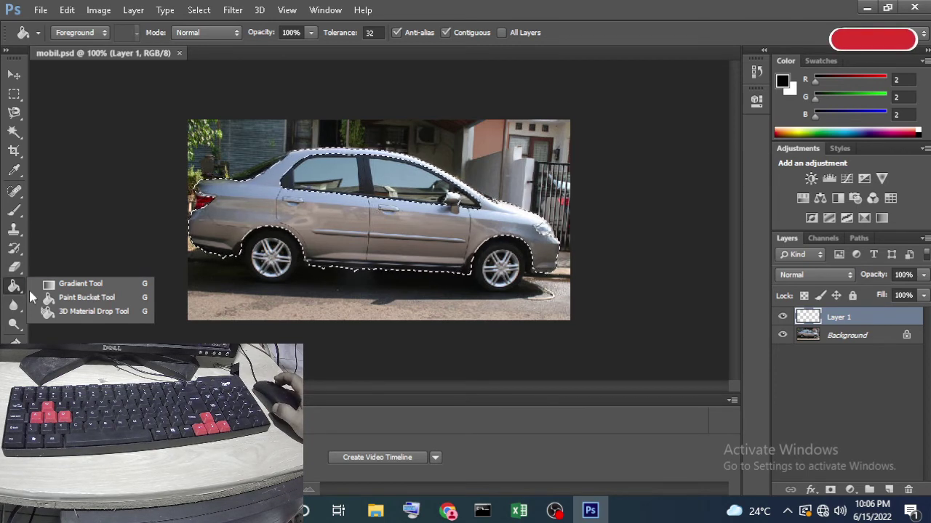
pyautogui.click(57, 298)
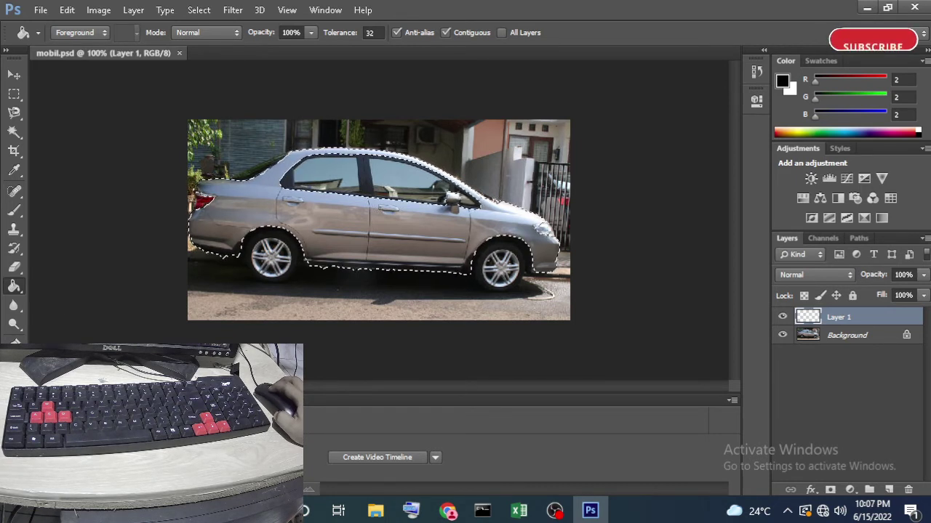
pyautogui.click(783, 82)
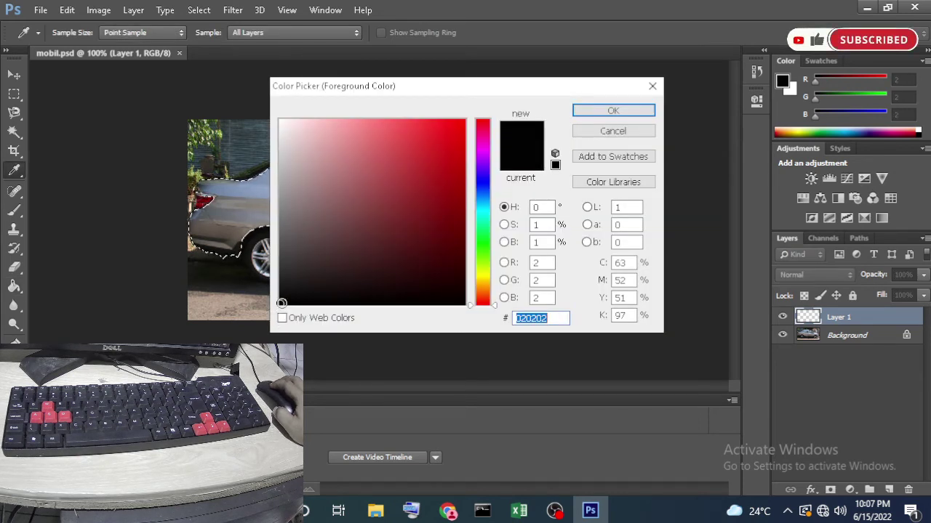
pyautogui.click(281, 303)
pyautogui.click(603, 112)
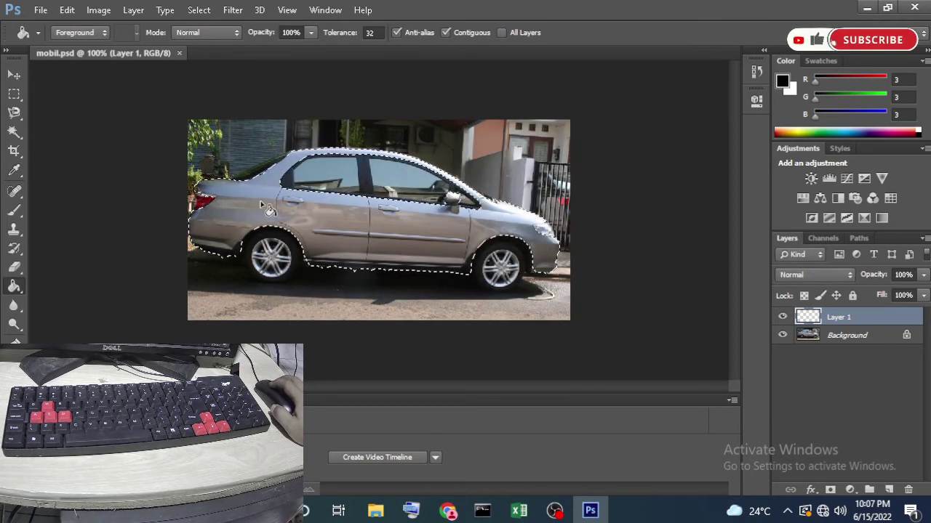
pyautogui.click(354, 235)
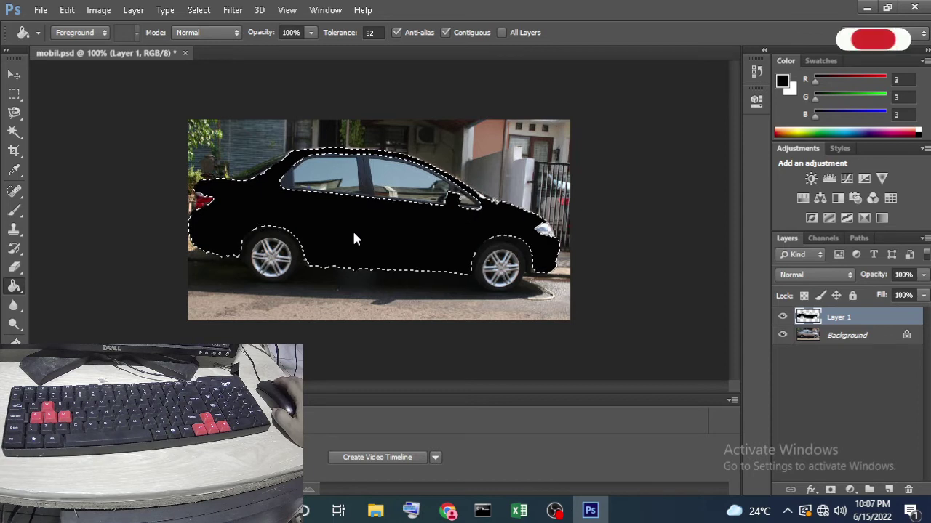
# - Convert the locked Background layer into Layer 0
pyautogui.click(849, 335)
pyautogui.click(850, 317)
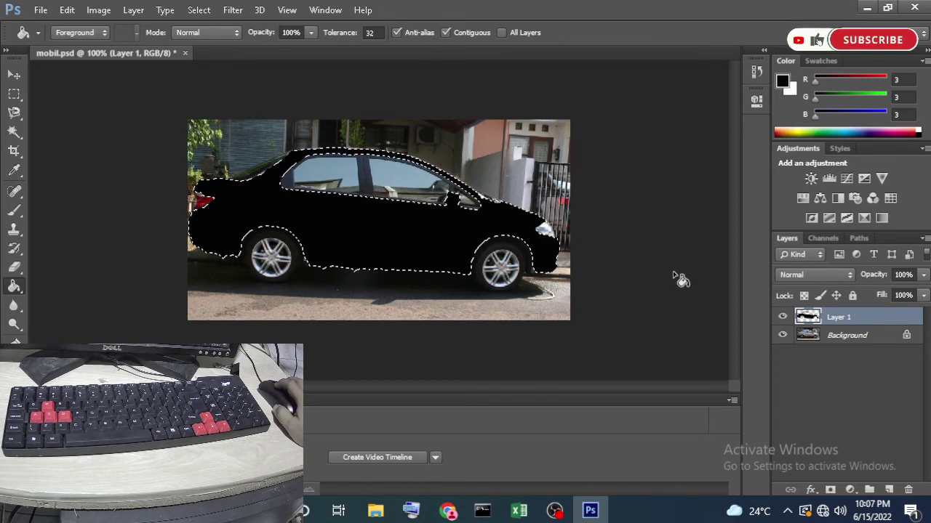
pyautogui.click(836, 336)
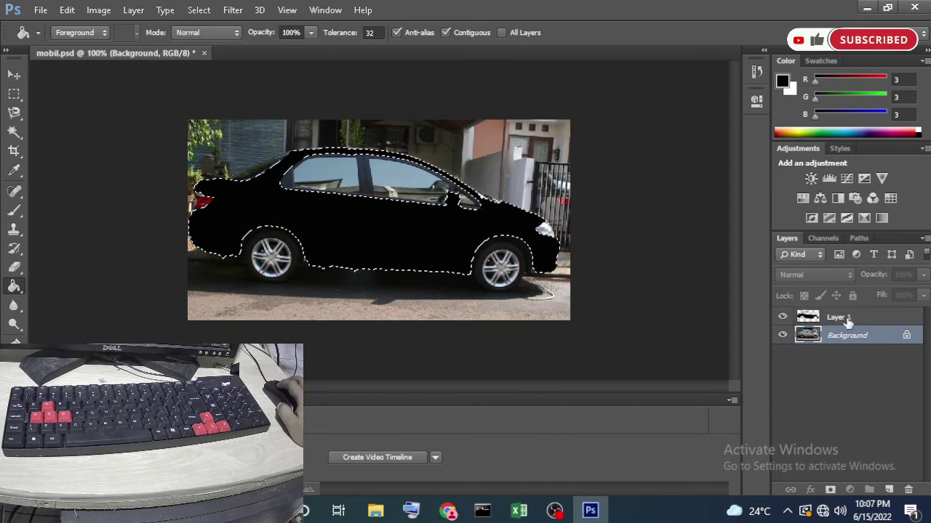
pyautogui.click(840, 317)
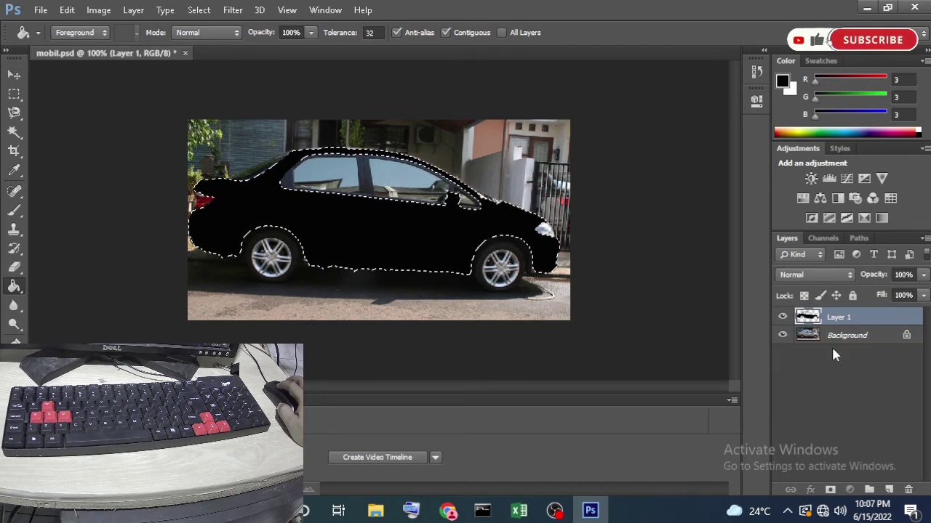
pyautogui.click(900, 339)
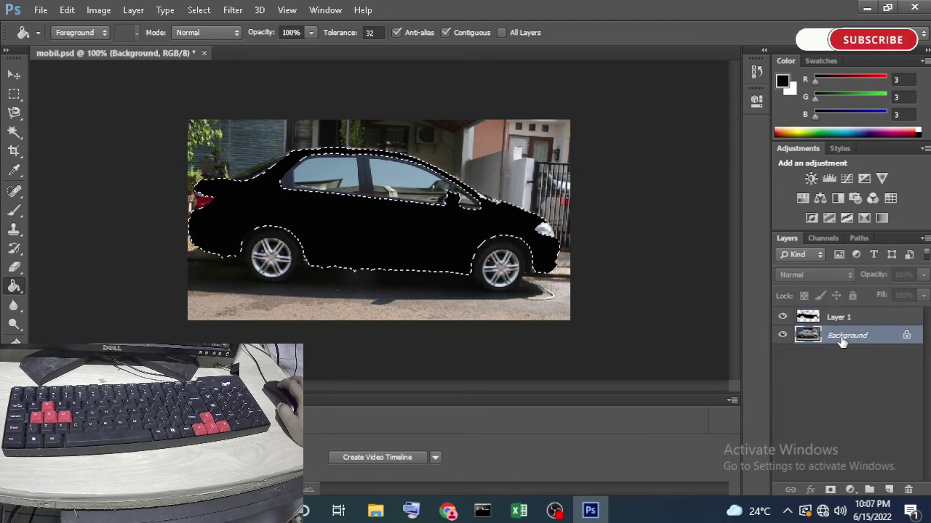
pyautogui.doubleClick(842, 336)
pyautogui.click(586, 159)
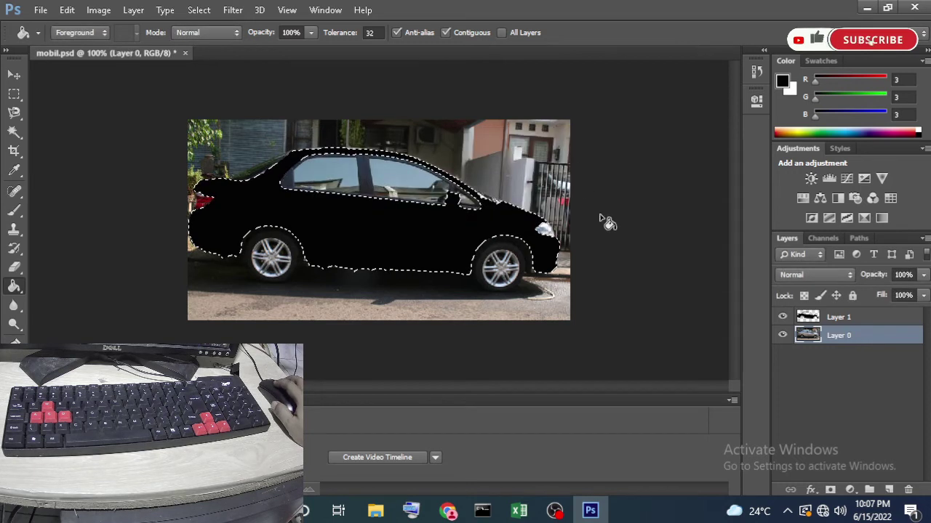
# - Move Layer 1 below Layer 0, then back above it so the black car shows
pyautogui.moveTo(836, 319); pyautogui.dragTo(834, 345)
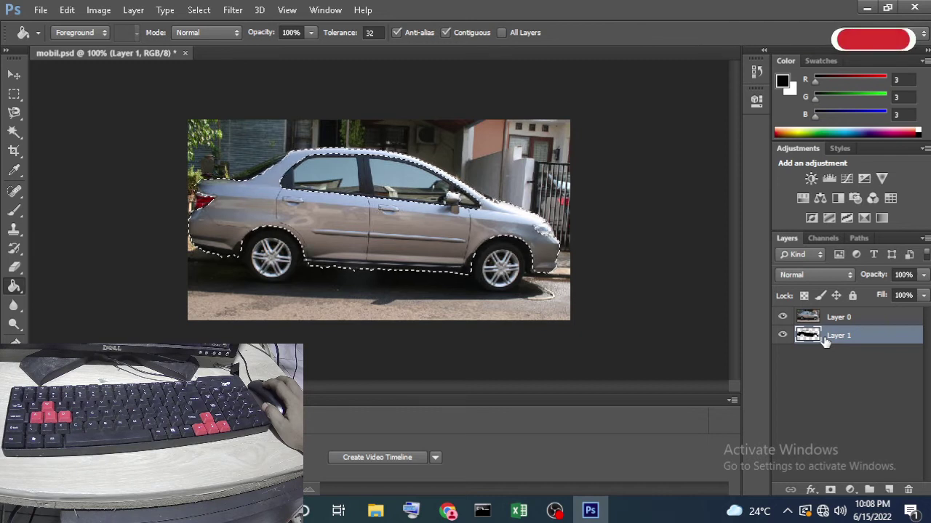
pyautogui.moveTo(830, 341); pyautogui.dragTo(836, 309)
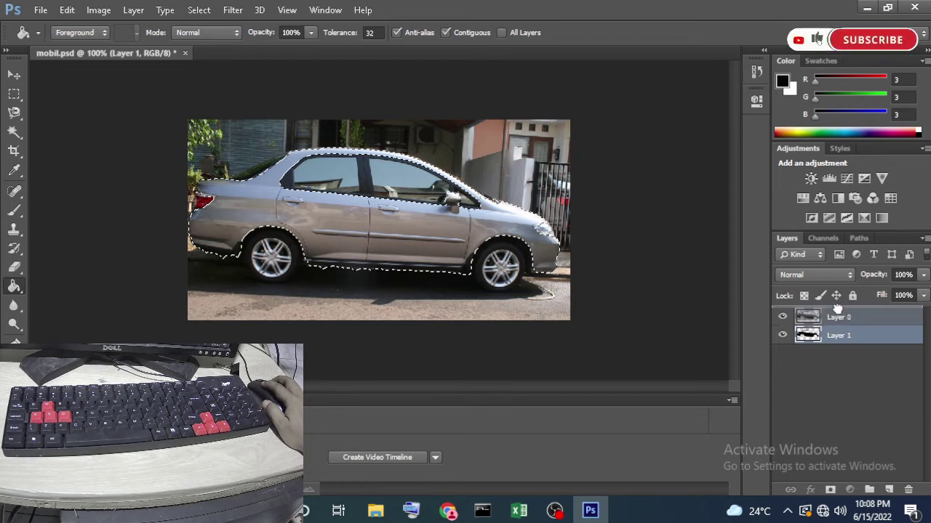
pyautogui.moveTo(837, 309); pyautogui.dragTo(837, 312)
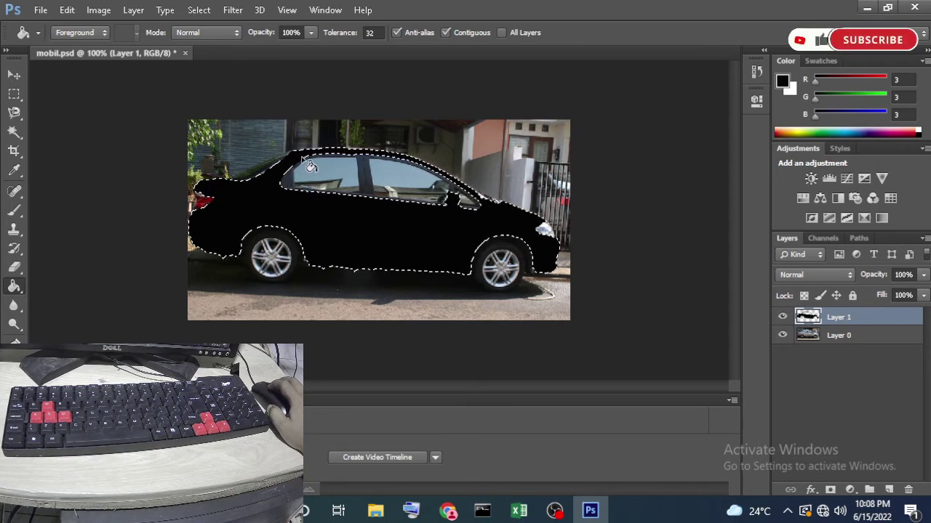
pyautogui.click(200, 10)
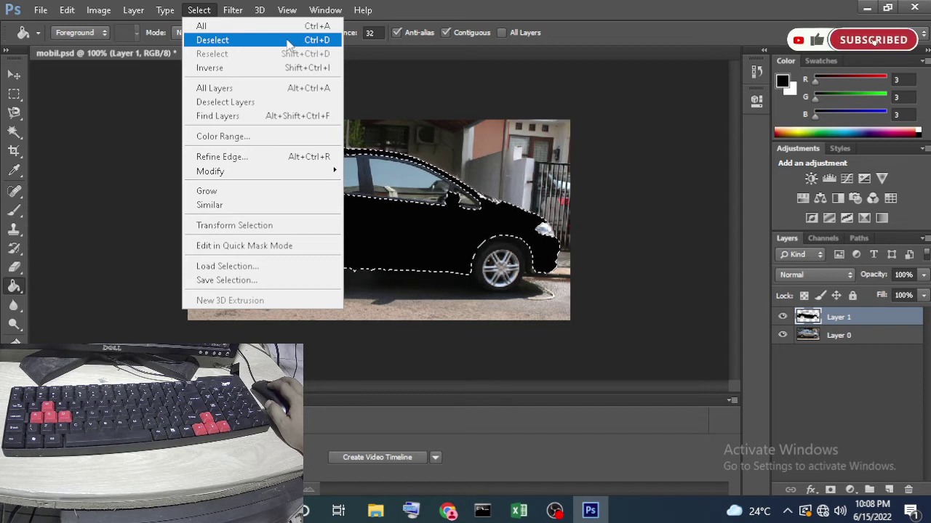
pyautogui.click(289, 40)
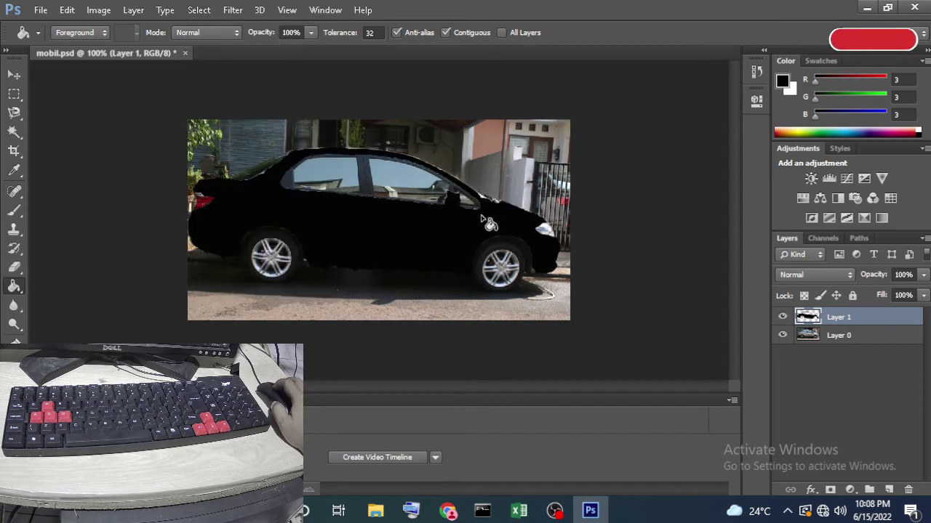
pyautogui.click(67, 10)
pyautogui.click(106, 24)
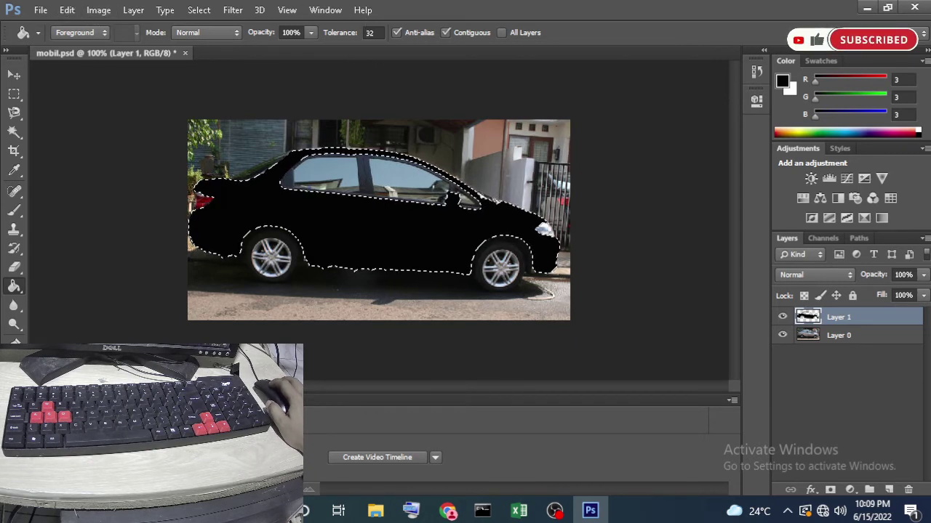
# - In the History panel, revert to the state right after the Paint Bucket fill
pyautogui.click(325, 10)
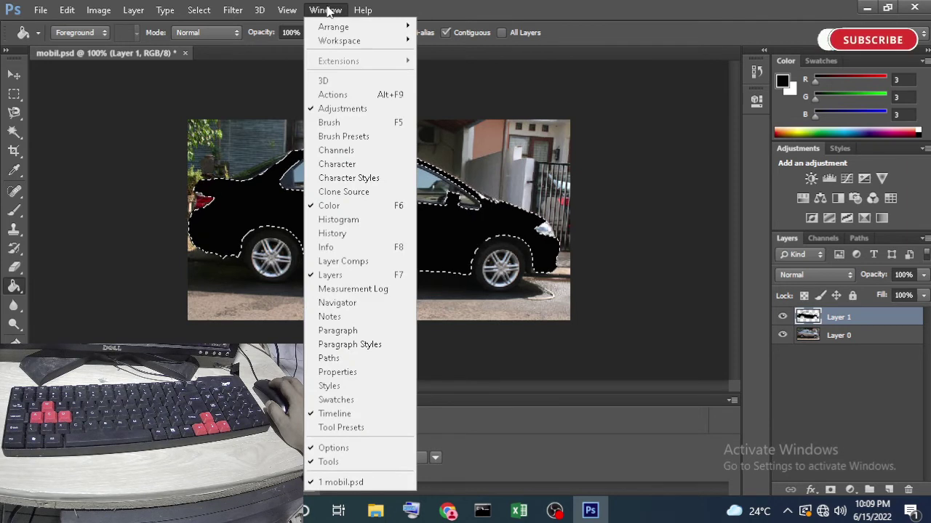
pyautogui.click(368, 233)
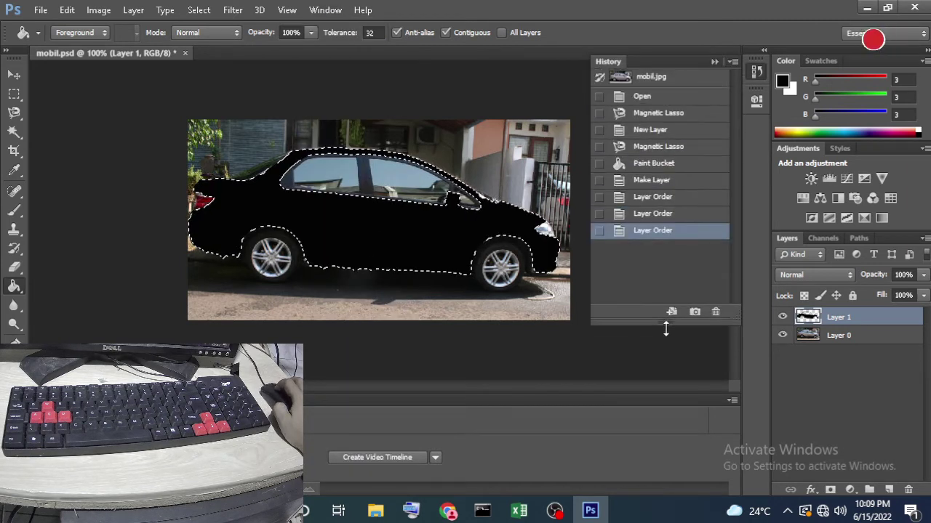
pyautogui.moveTo(656, 146); pyautogui.dragTo(663, 336)
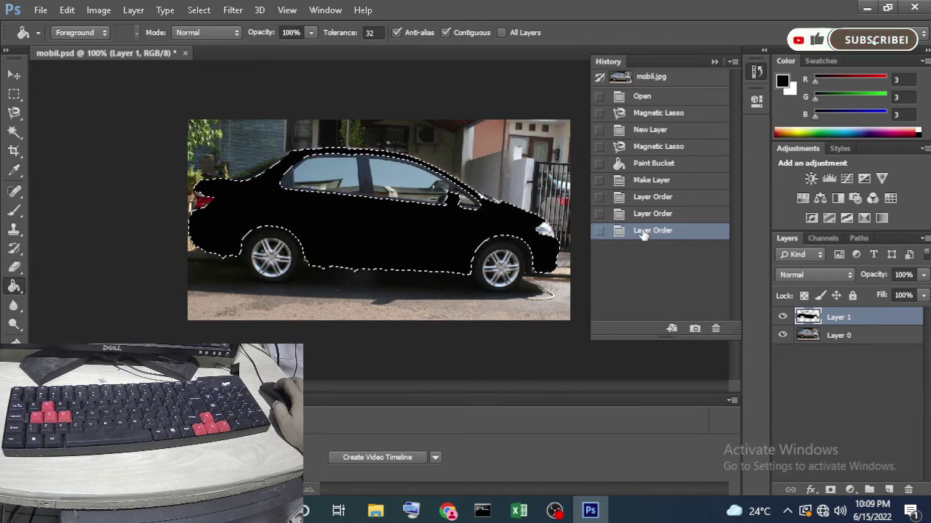
pyautogui.click(655, 166)
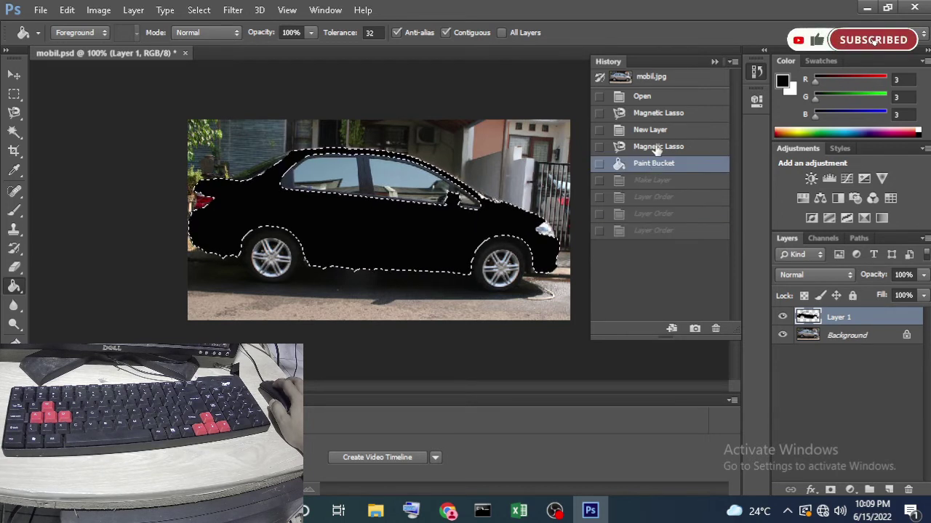
pyautogui.click(657, 148)
pyautogui.click(653, 163)
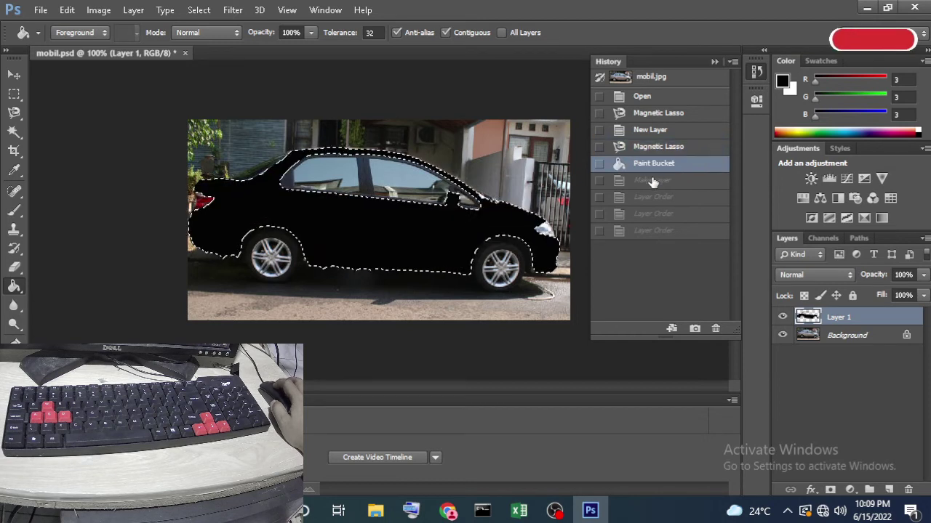
pyautogui.click(651, 180)
pyautogui.click(649, 218)
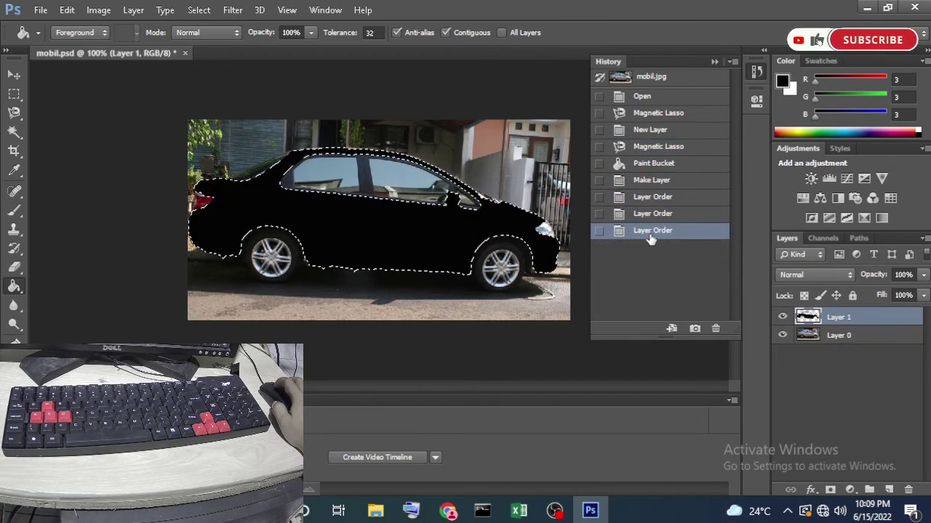
pyautogui.click(643, 165)
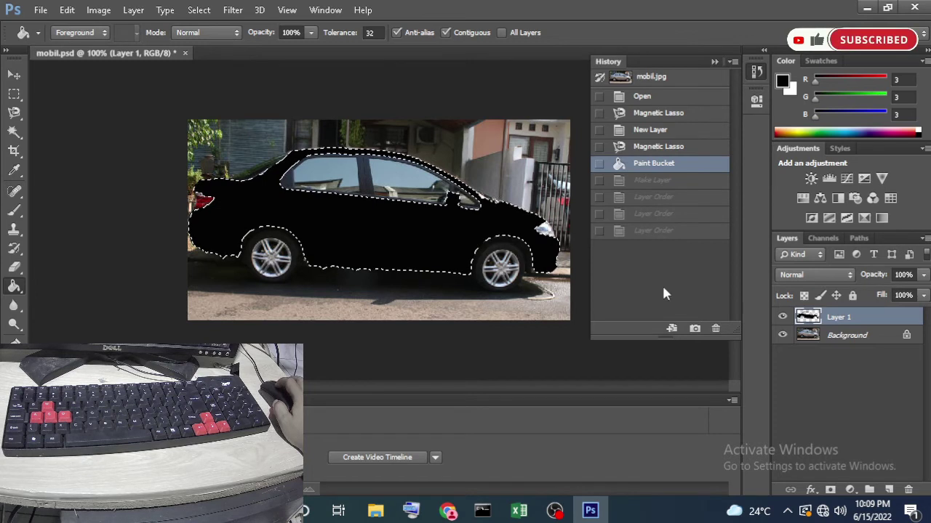
pyautogui.click(714, 63)
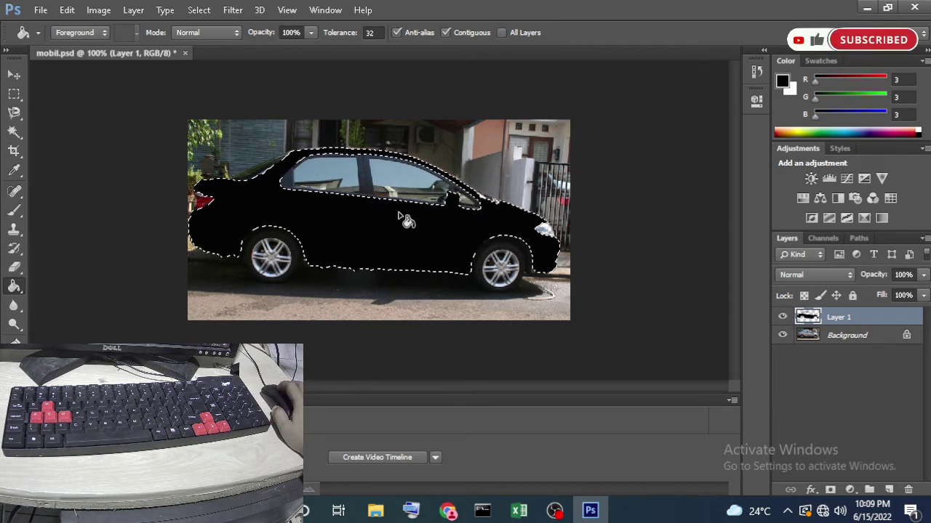
# - Deselect the car outline and save mobil.psd
pyautogui.click(203, 11)
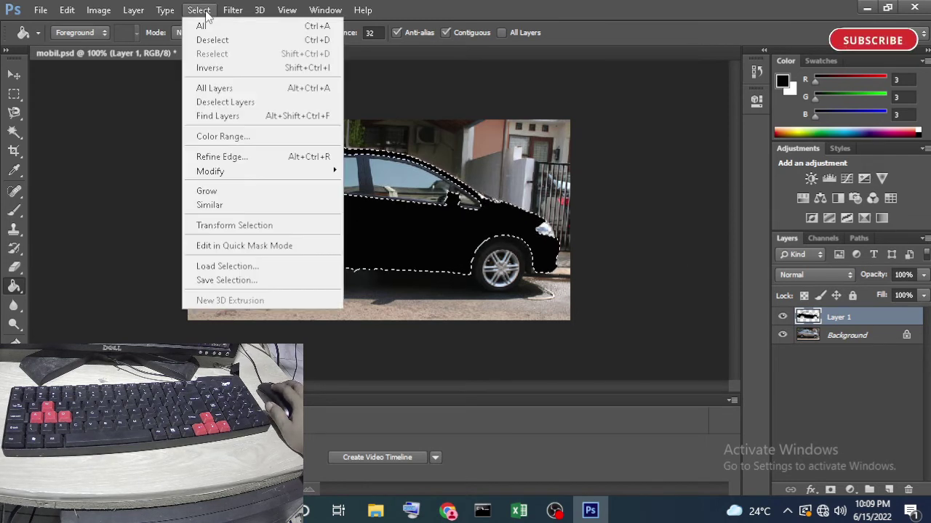
pyautogui.click(218, 40)
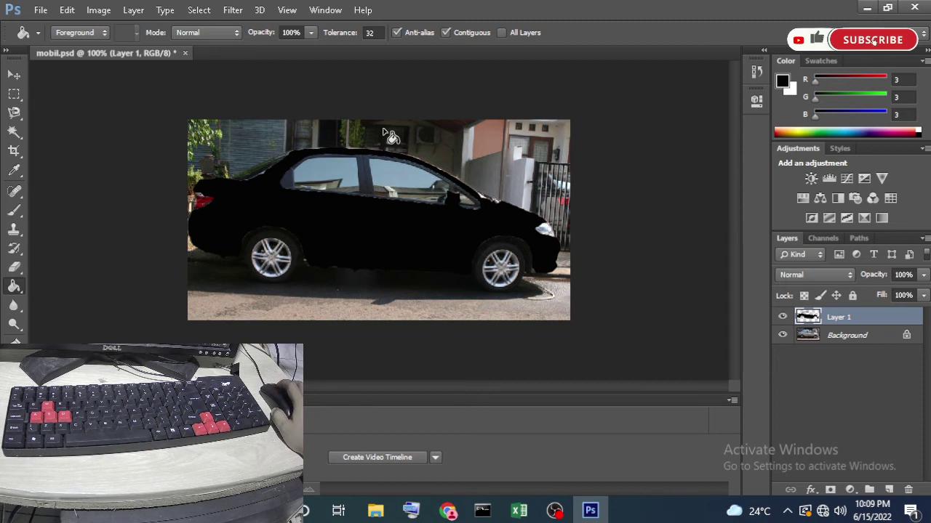
pyautogui.click(42, 12)
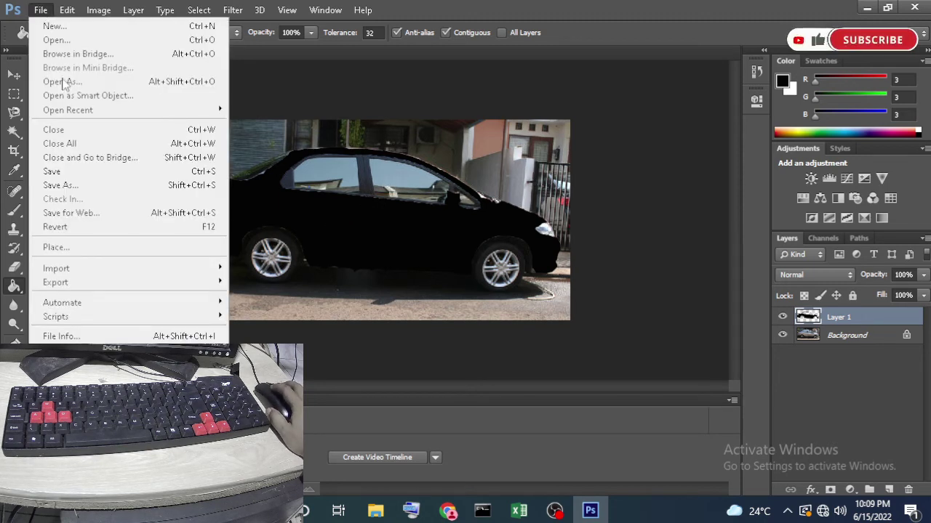
pyautogui.click(69, 172)
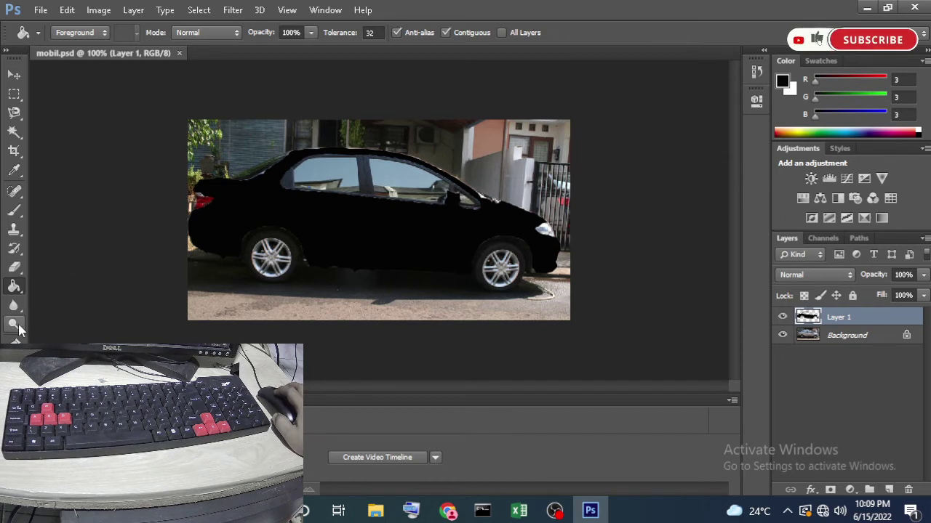
# - Close the Timeline panel and look through the Dodge tool group
pyautogui.click(731, 402)
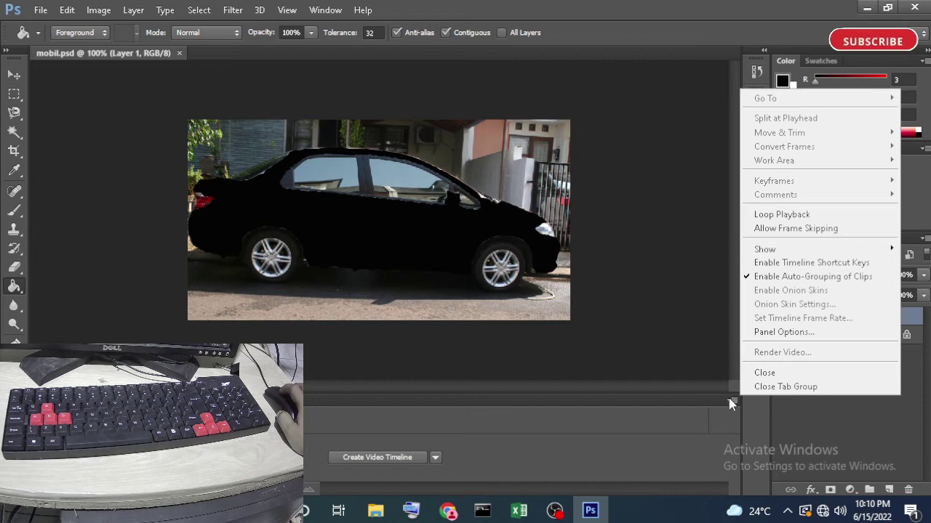
pyautogui.click(763, 373)
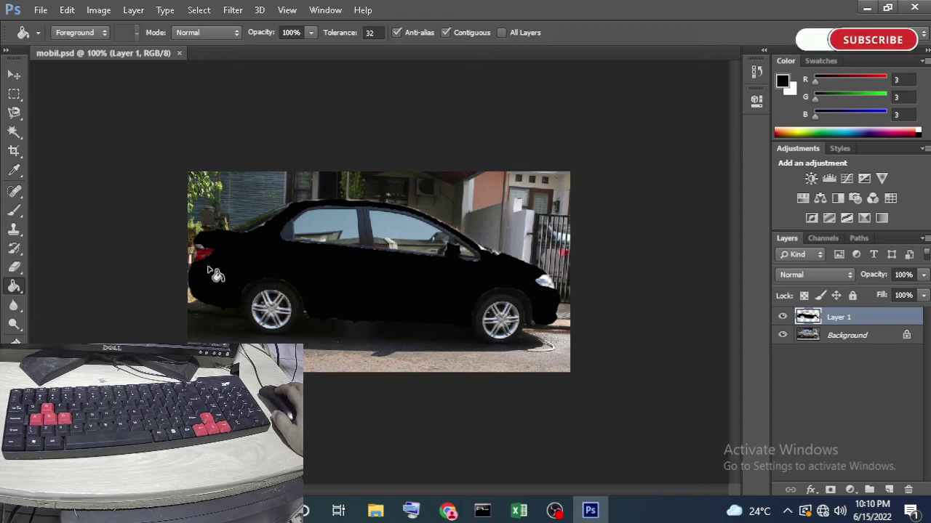
pyautogui.click(15, 325)
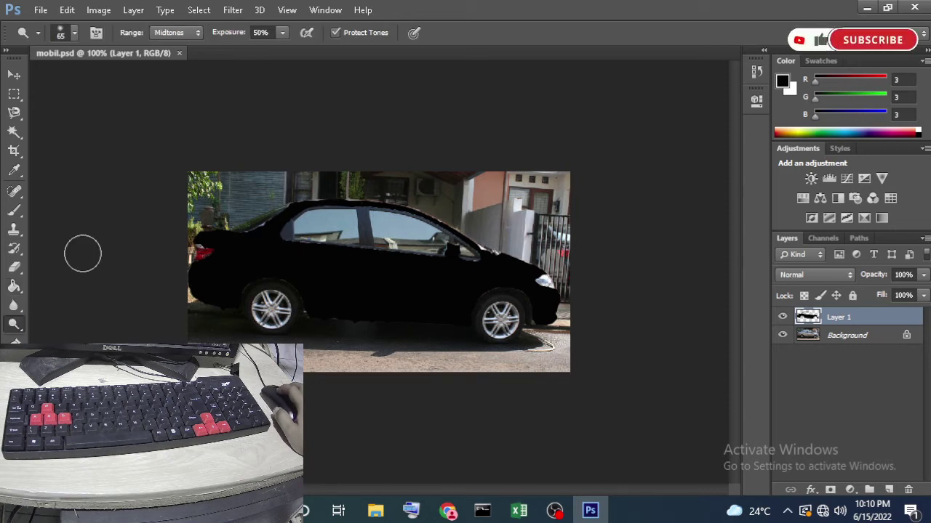
pyautogui.rightClick(19, 332)
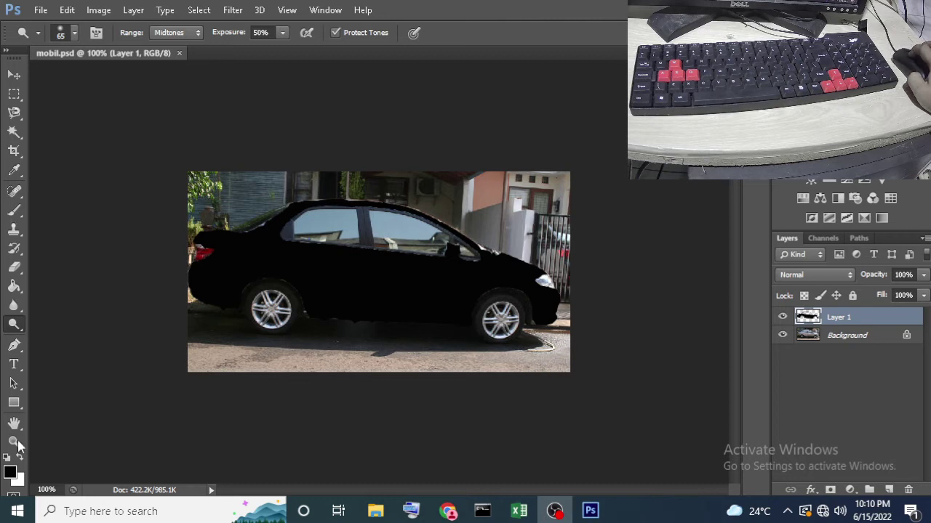
# - Zoom the car photo to Fit Screen with the Zoom tool
pyautogui.click(14, 448)
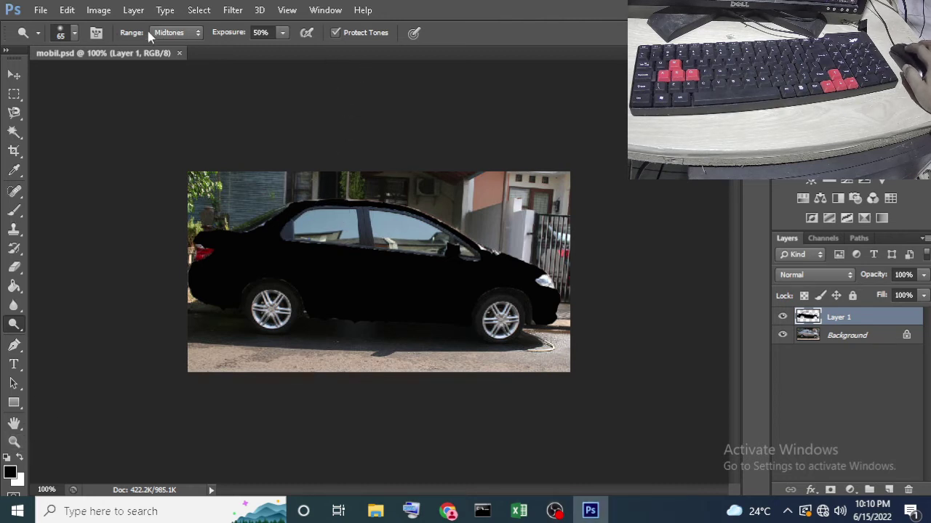
pyautogui.click(14, 442)
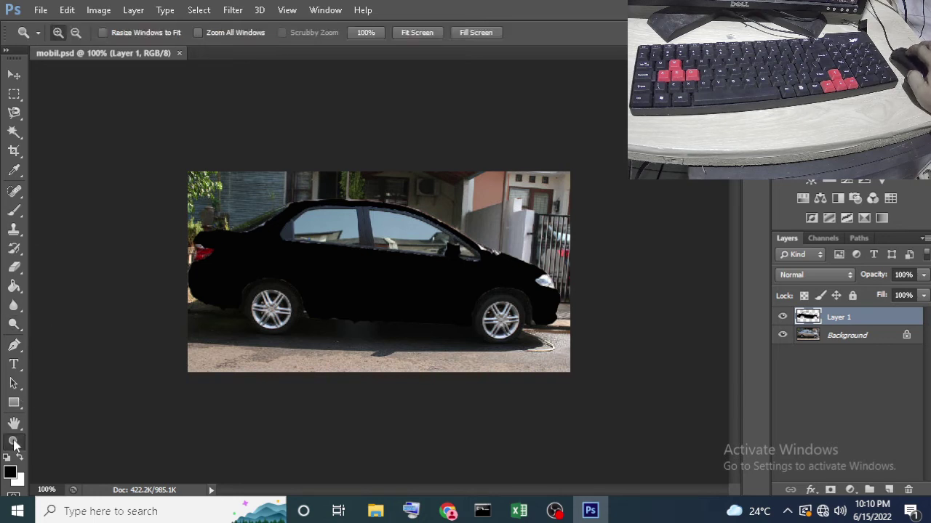
pyautogui.click(429, 33)
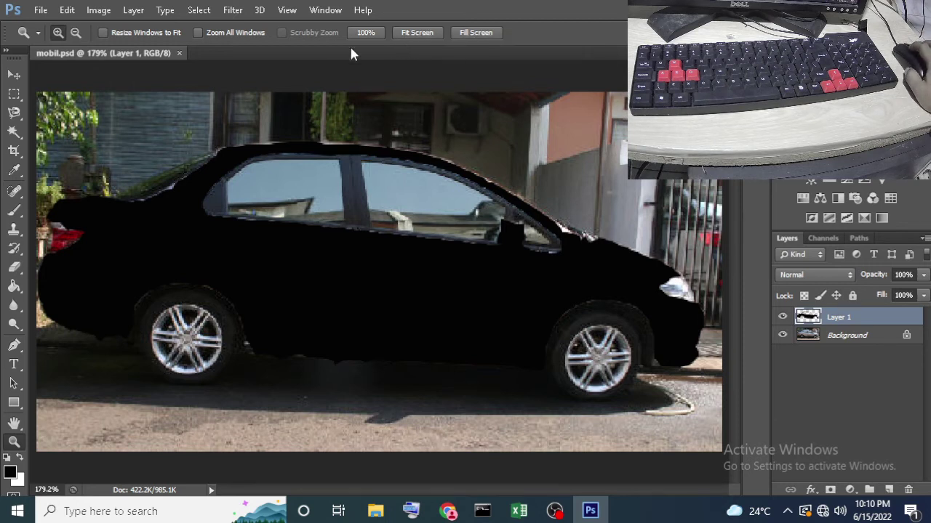
pyautogui.click(43, 10)
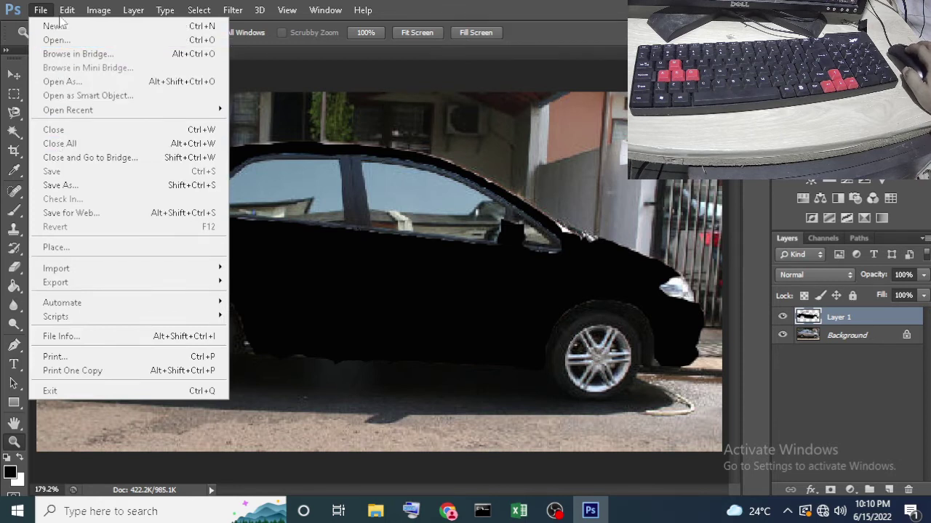
# - Open zebra.jpg from Downloads, then flip between the mobil.psd and zebra.jpg tabs
pyautogui.click(51, 41)
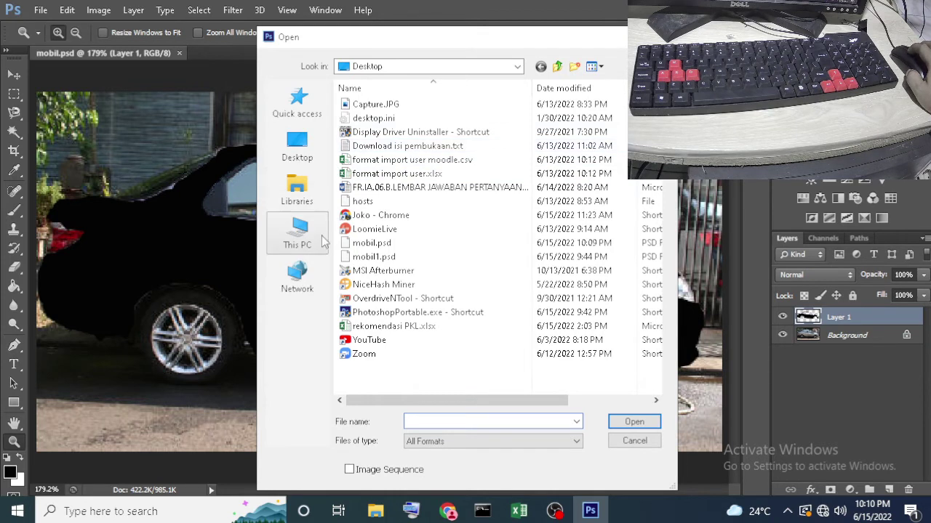
pyautogui.click(462, 67)
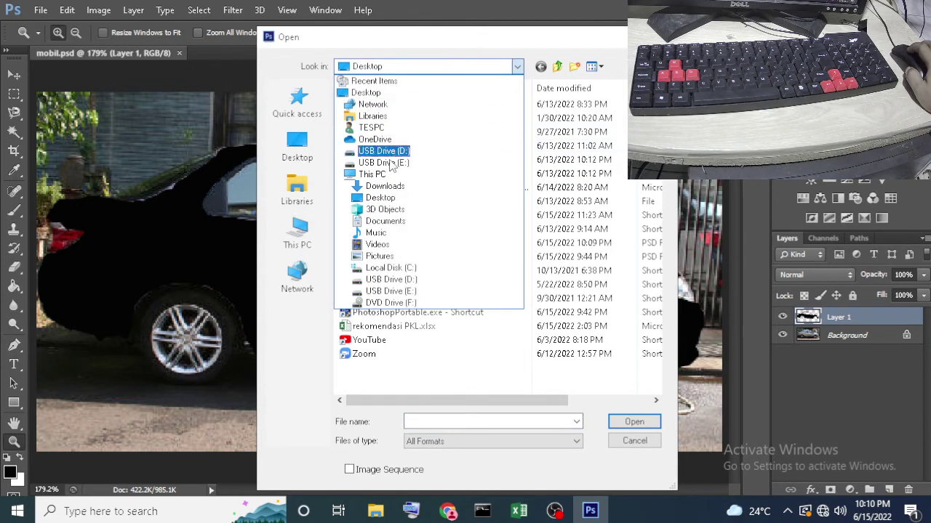
pyautogui.click(390, 186)
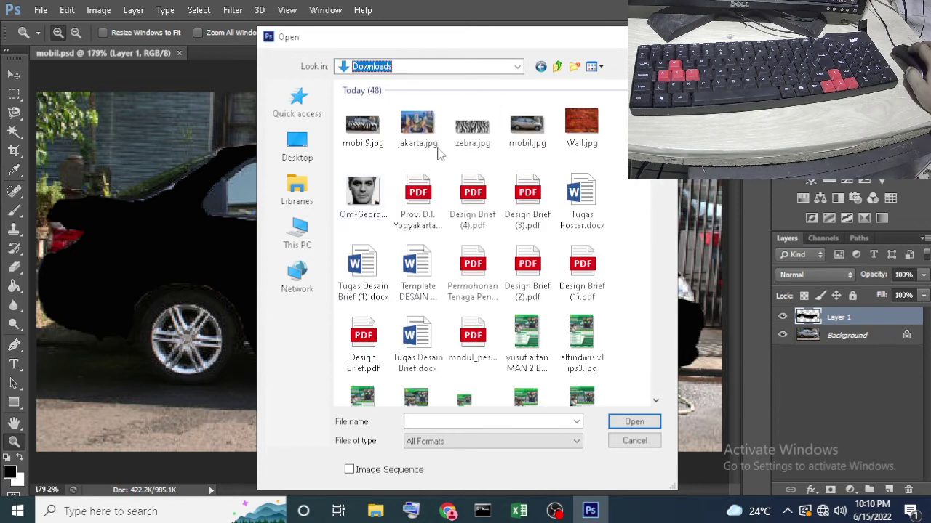
pyautogui.click(473, 129)
pyautogui.click(634, 422)
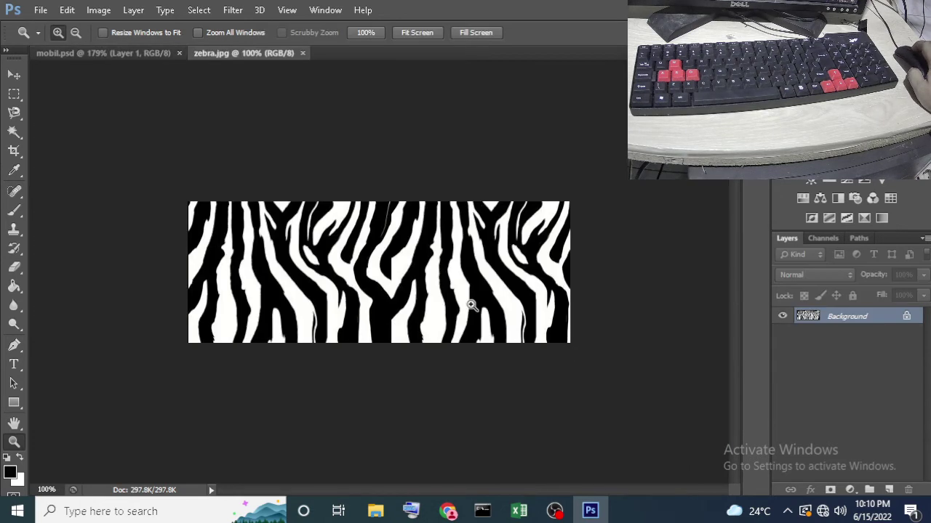
pyautogui.click(138, 53)
pyautogui.click(232, 55)
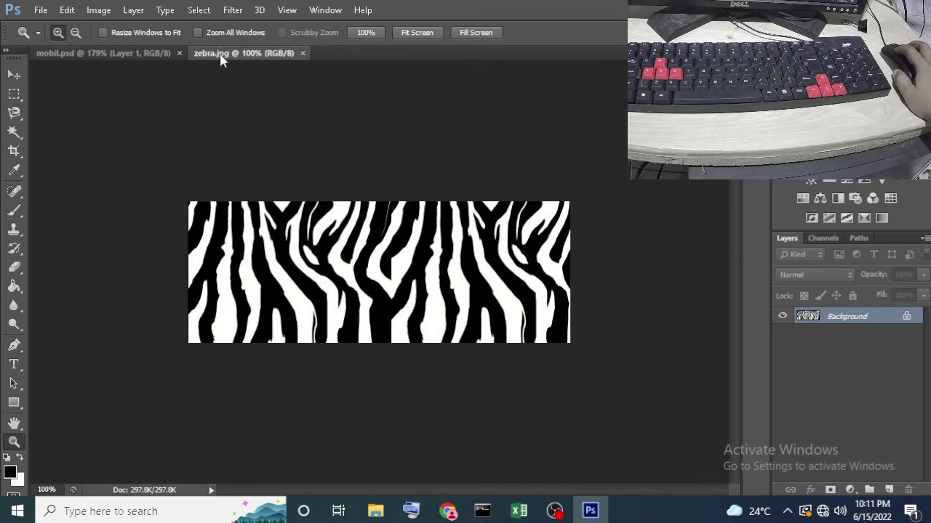
# - Float zebra.jpg, drag its stripes into mobil.psd as Layer 2, and close zebra.jpg
pyautogui.moveTo(222, 60); pyautogui.dragTo(253, 138)
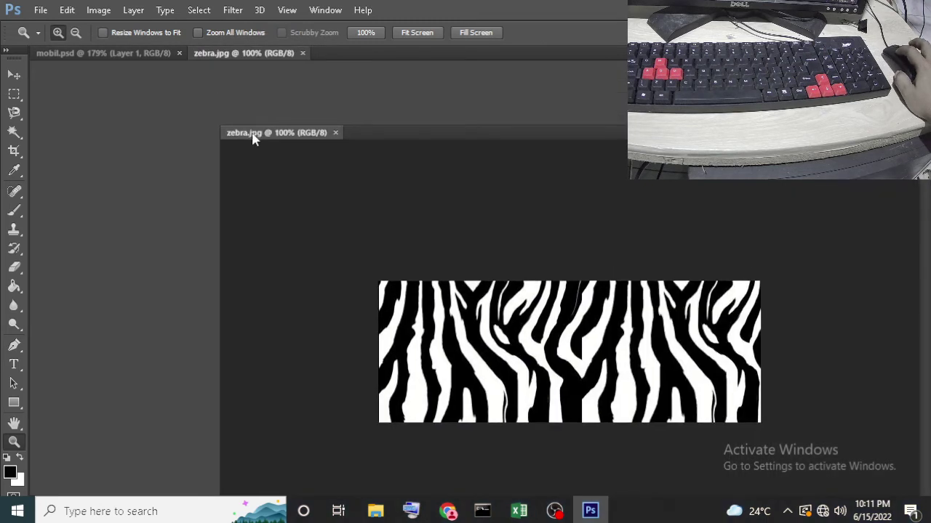
pyautogui.moveTo(253, 138)
pyautogui.mouseDown()
pyautogui.moveTo(376, 64)
pyautogui.moveTo(406, 88)
pyautogui.mouseUp()
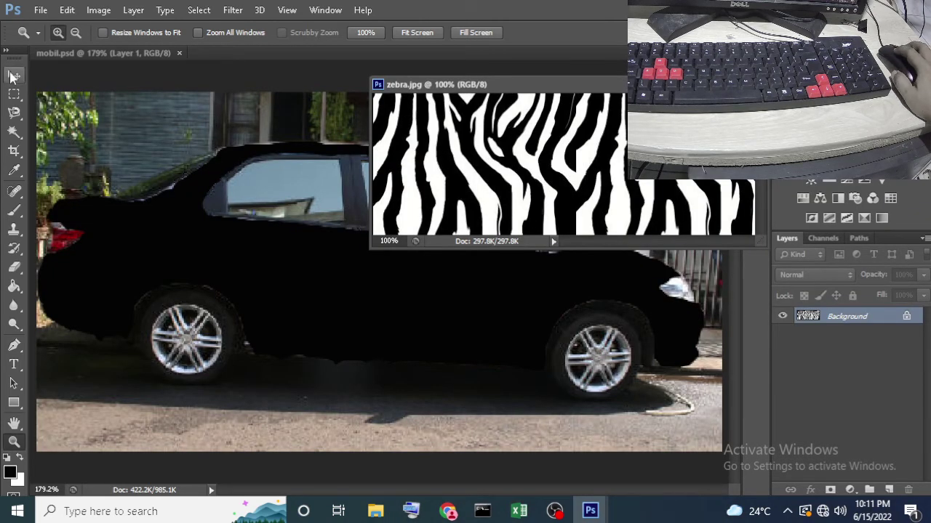
pyautogui.click(13, 77)
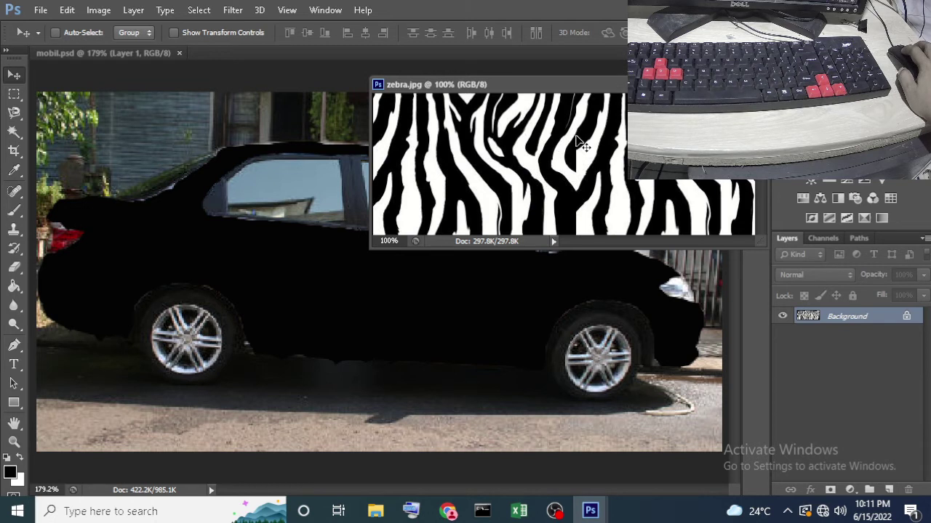
pyautogui.moveTo(573, 143); pyautogui.dragTo(259, 230)
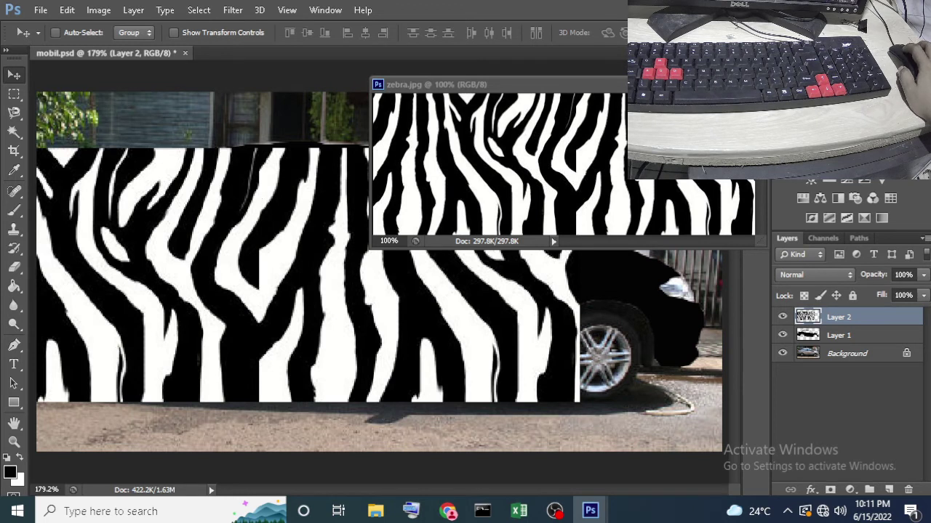
pyautogui.hotkey('ctrl', 'shift', 'e')
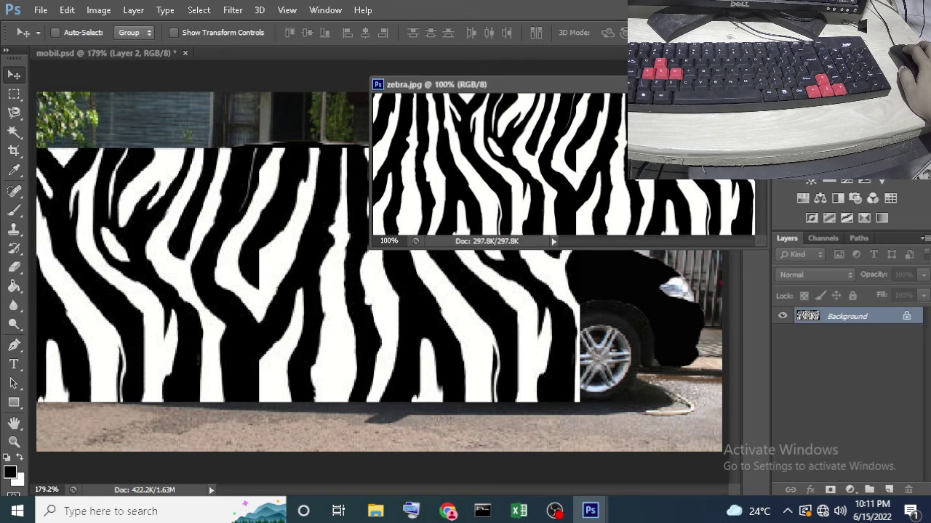
pyautogui.moveTo(617, 91); pyautogui.dragTo(606, 285)
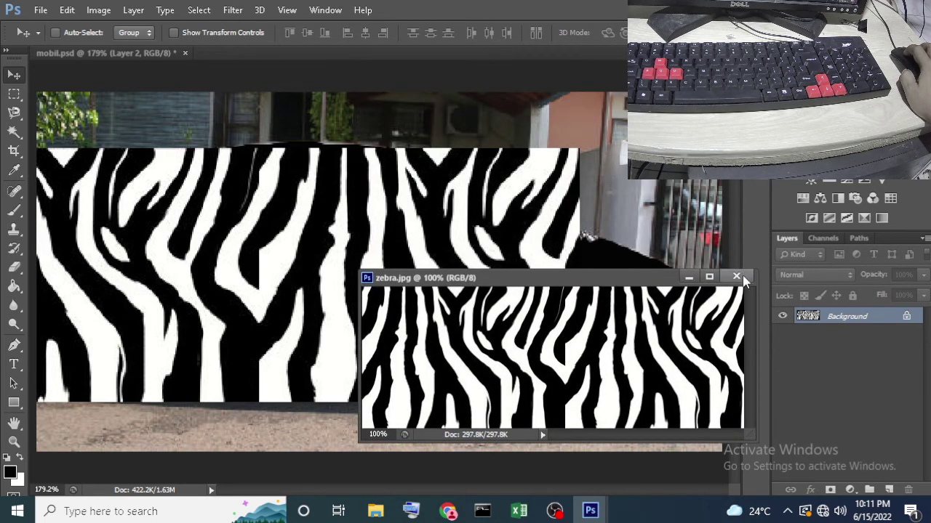
pyautogui.click(741, 277)
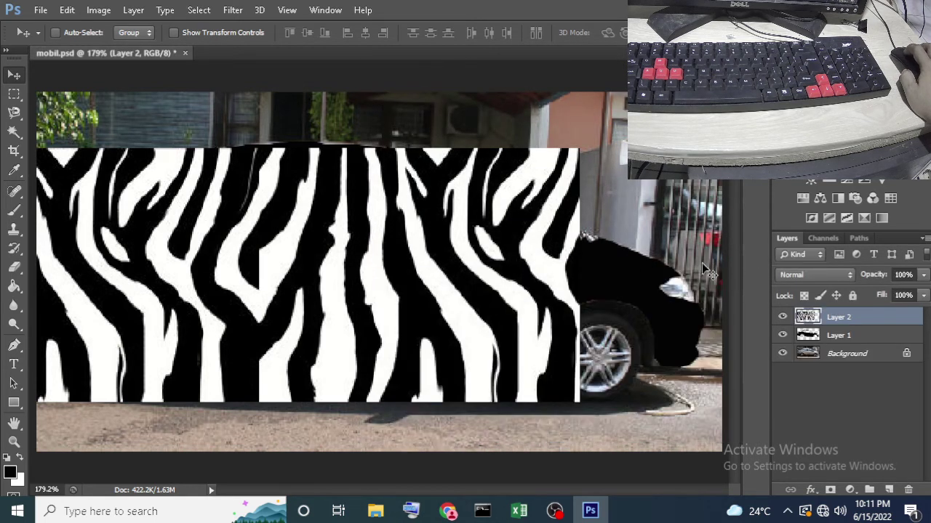
# - Shift zebra Layer 2 right over the car, save mobil.psd, and select Layer 1
pyautogui.moveTo(398, 236)
pyautogui.mouseDown()
pyautogui.moveTo(524, 243)
pyautogui.moveTo(529, 231)
pyautogui.mouseUp()
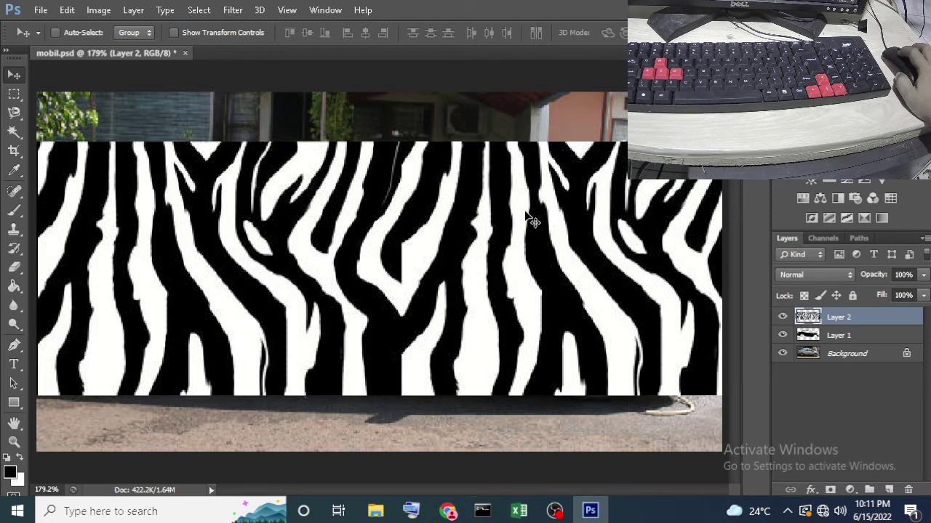
pyautogui.click(40, 10)
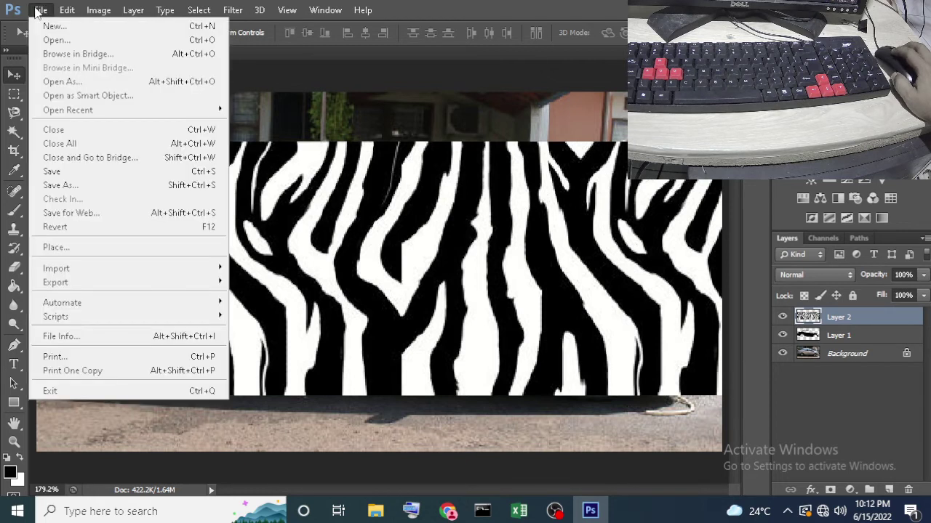
pyautogui.click(65, 172)
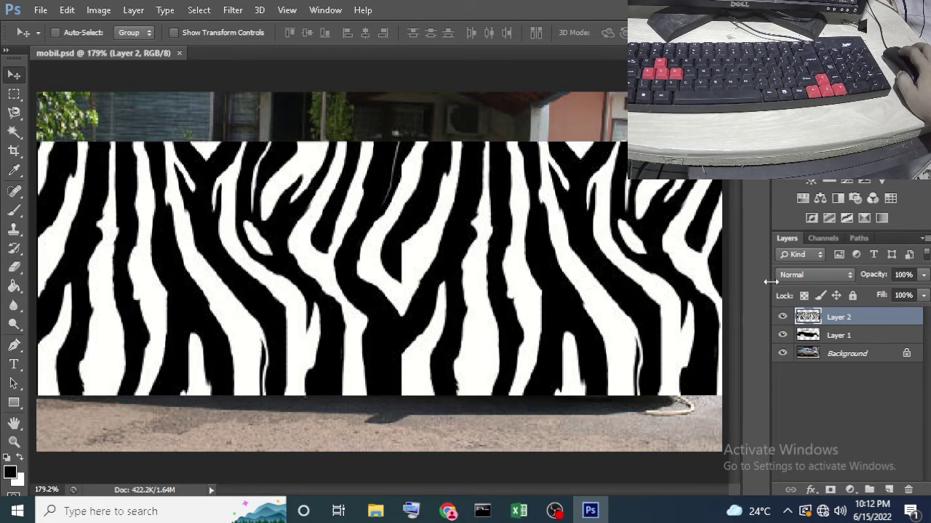
pyautogui.click(840, 339)
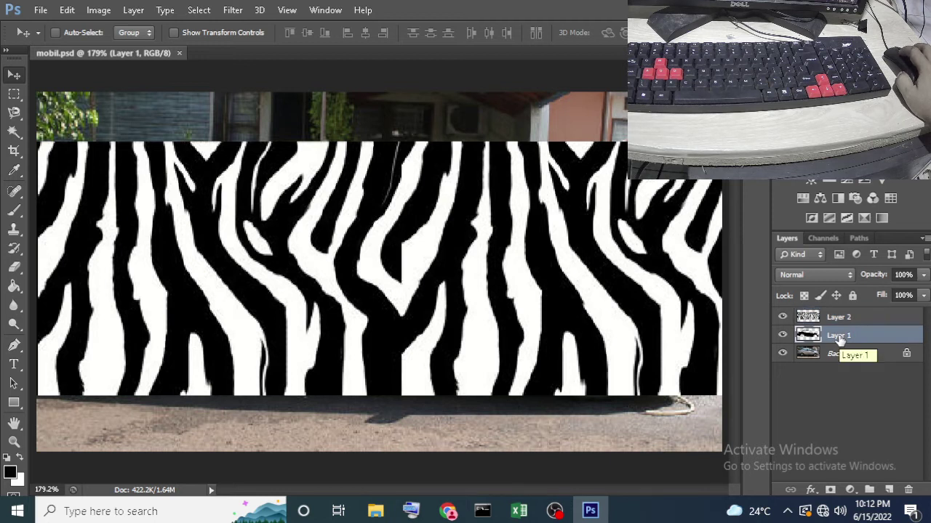
# - Pick the selection tool, then minimise the browser to the desktop
pyautogui.click(14, 131)
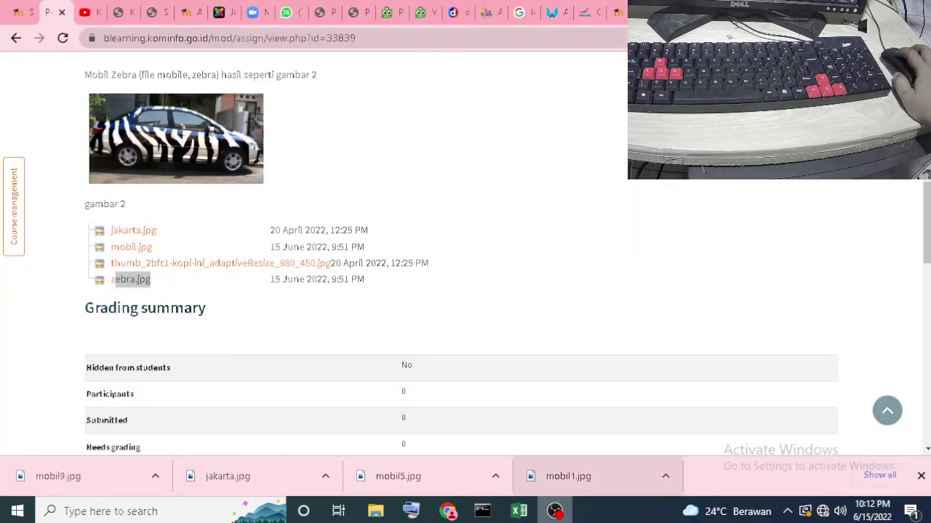
pyautogui.press('super+d')
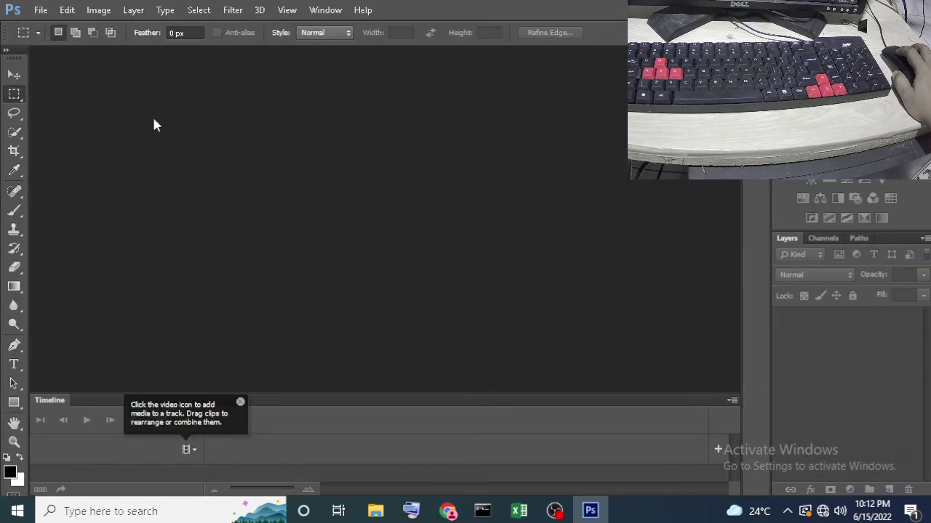
# - Choose the Magic Wand tool from the selection tool group
pyautogui.click(40, 10)
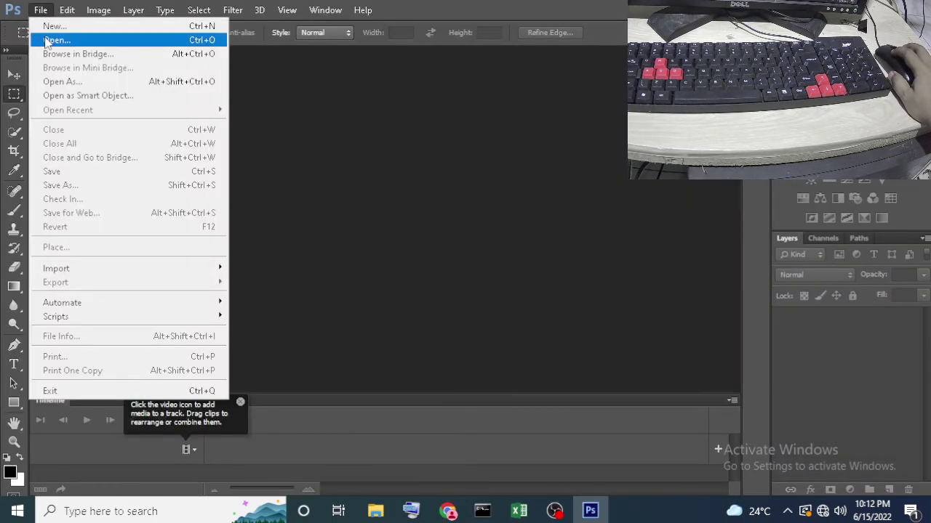
pyautogui.click(490, 12)
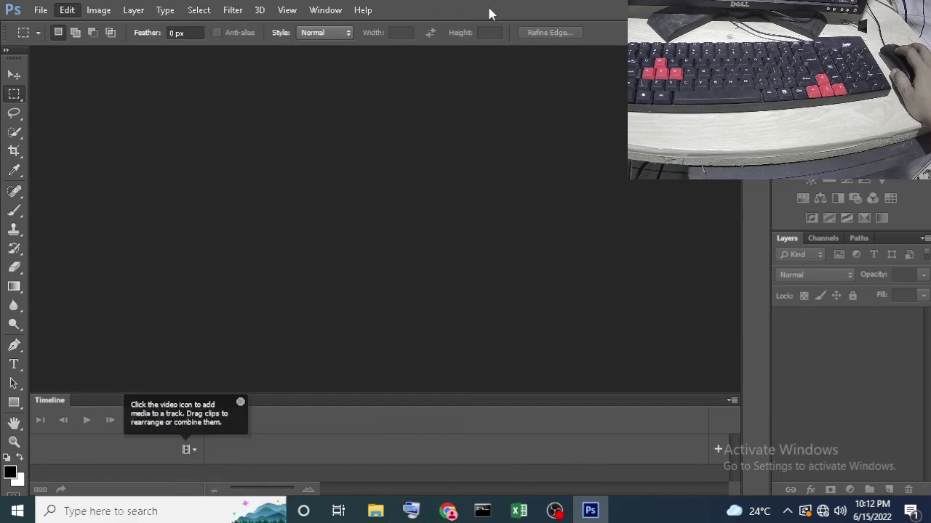
pyautogui.click(13, 151)
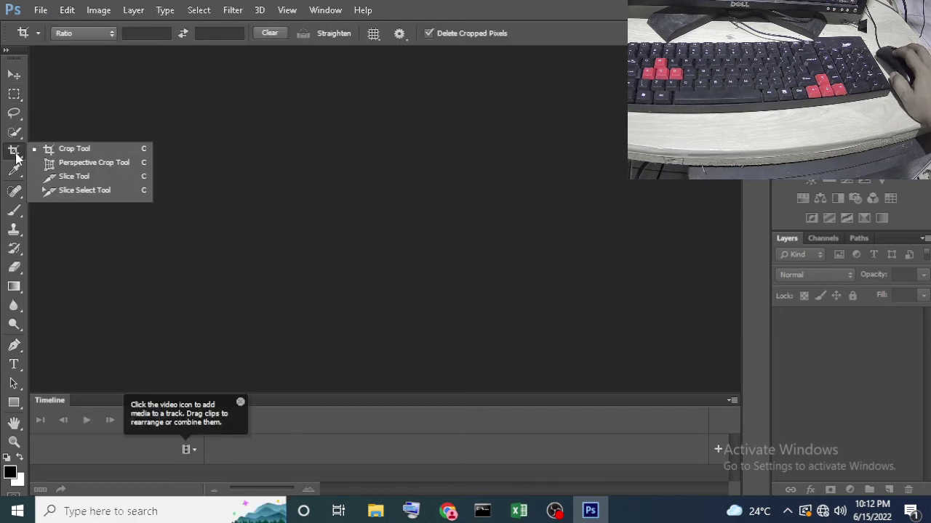
pyautogui.click(14, 132)
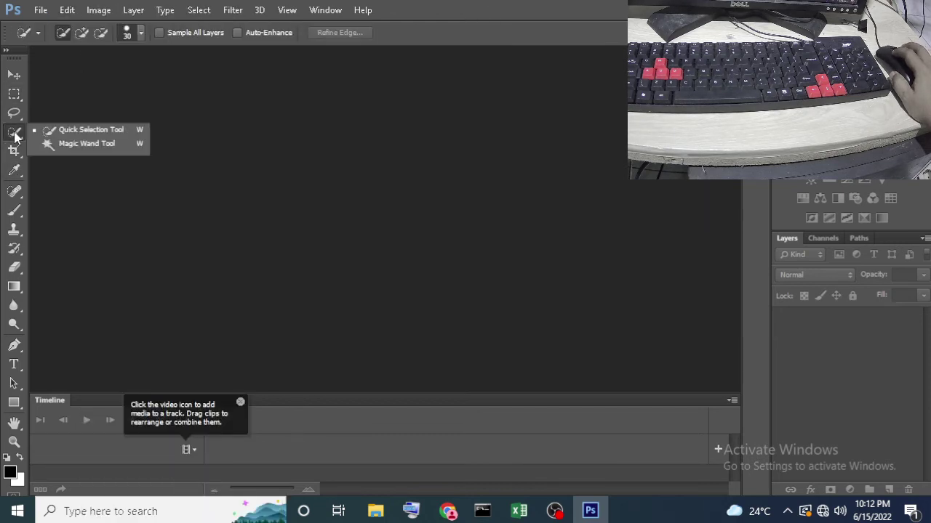
pyautogui.click(76, 144)
# - Open mobil.psd from the Desktop folder and reselect the Magic Wand
pyautogui.click(40, 11)
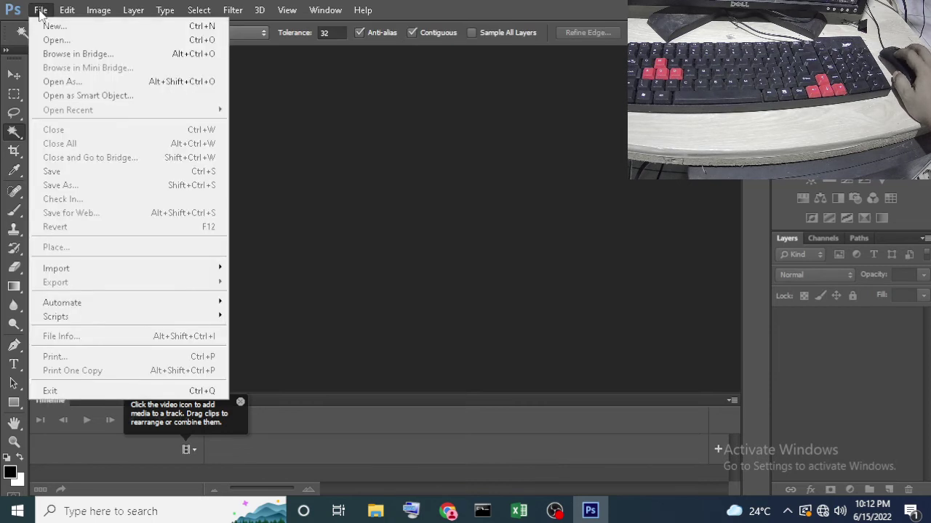
pyautogui.click(54, 40)
pyautogui.click(474, 242)
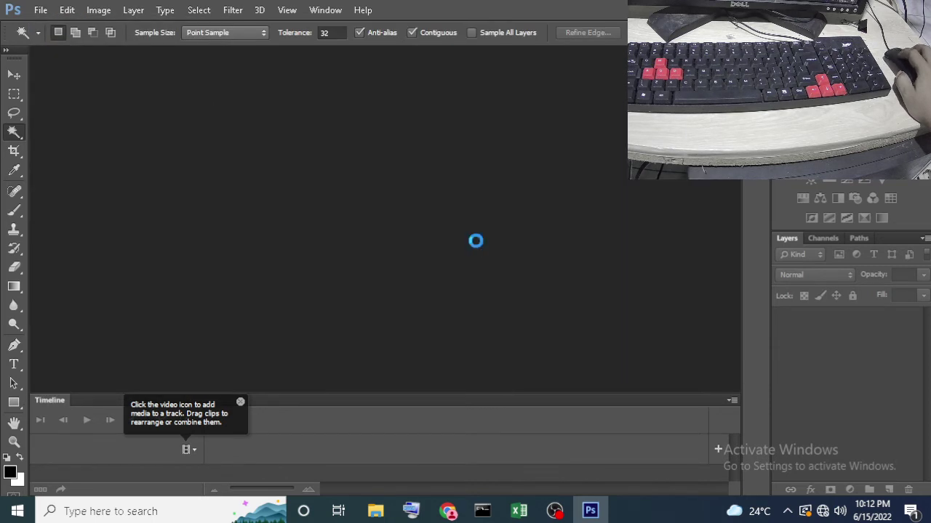
pyautogui.click(295, 147)
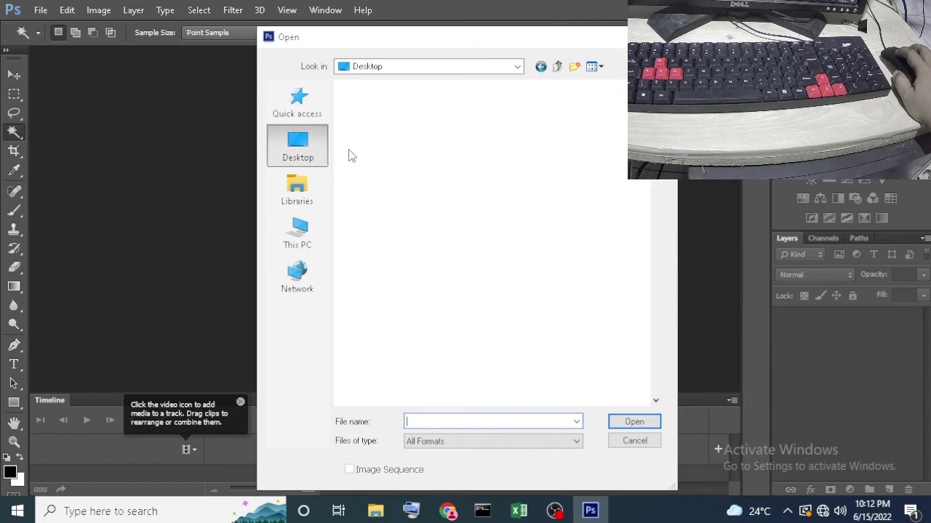
pyautogui.scroll(-5, 655, 262)
pyautogui.scroll(-1, 654, 262)
pyautogui.scroll(-2, 654, 262)
pyautogui.scroll(-2, 654, 261)
pyautogui.moveTo(655, 261); pyautogui.dragTo(647, 396)
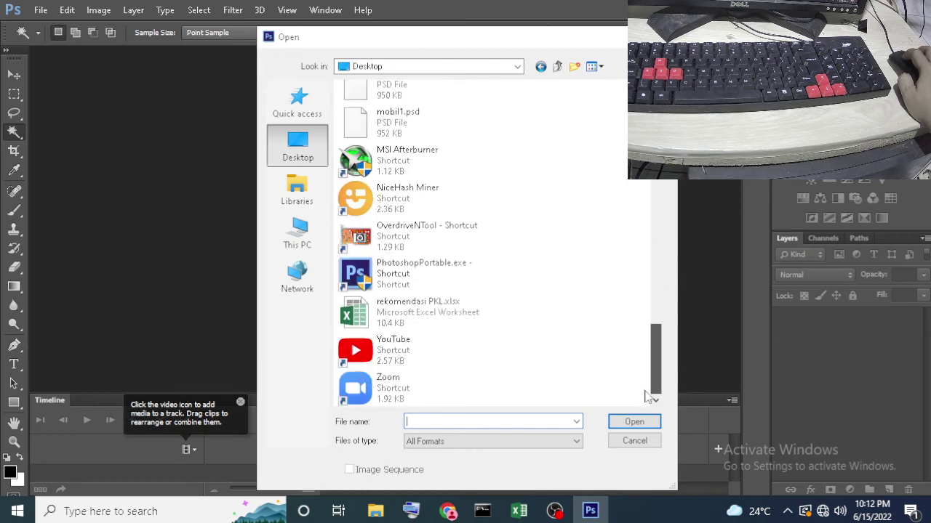
pyautogui.scroll(1, 652, 376)
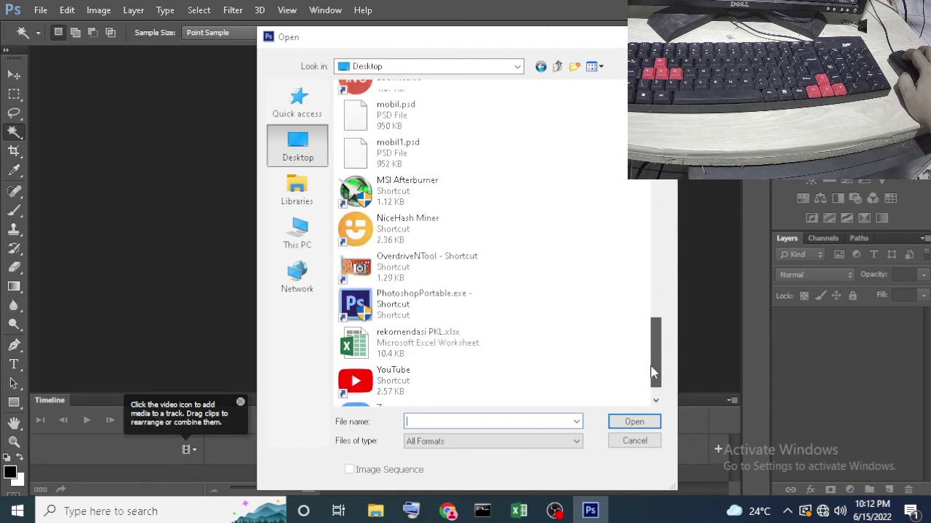
pyautogui.scroll(1, 652, 376)
pyautogui.click(429, 156)
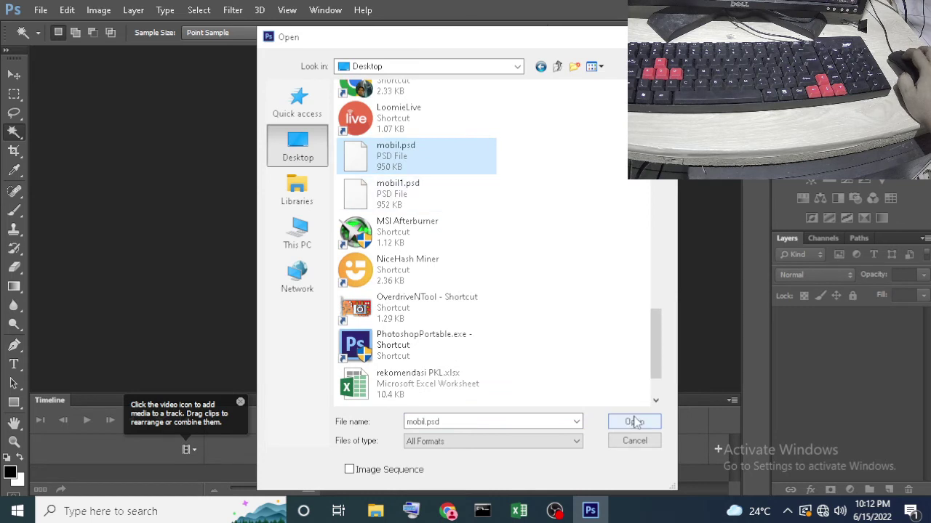
pyautogui.click(634, 422)
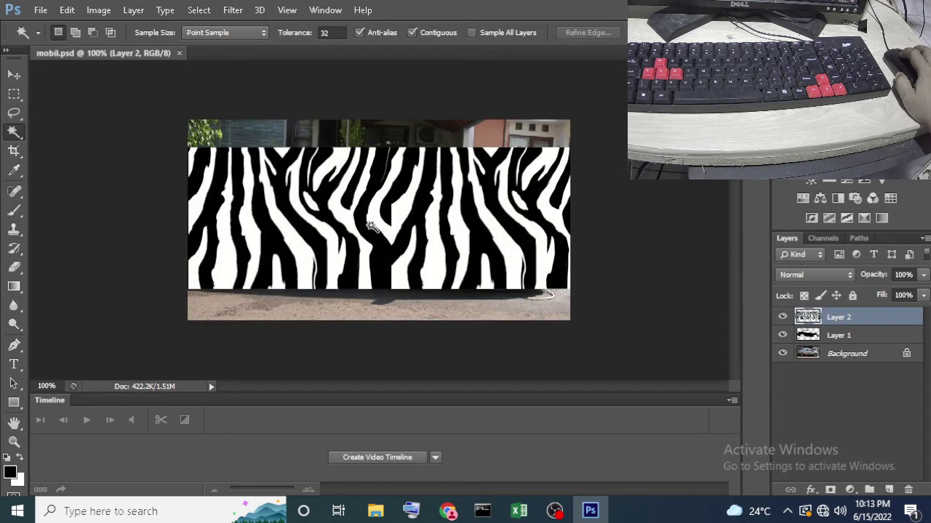
pyautogui.click(12, 133)
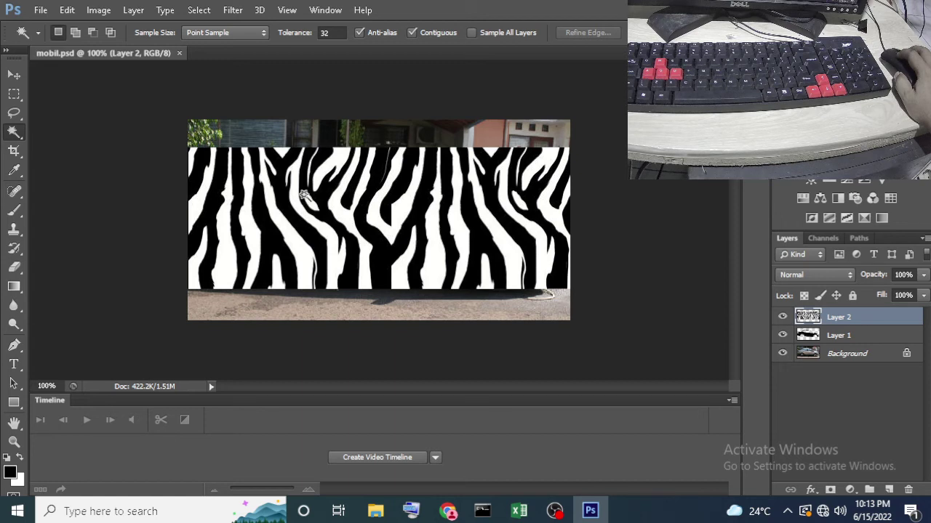
# - Try Magic Wand selections on the zebra and the black car, then deselect and undo
pyautogui.click(311, 198)
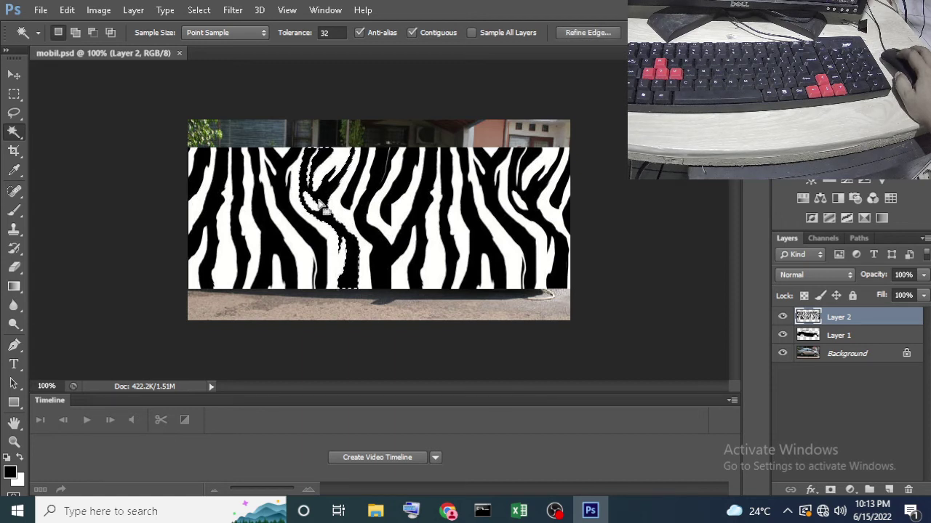
pyautogui.click(847, 336)
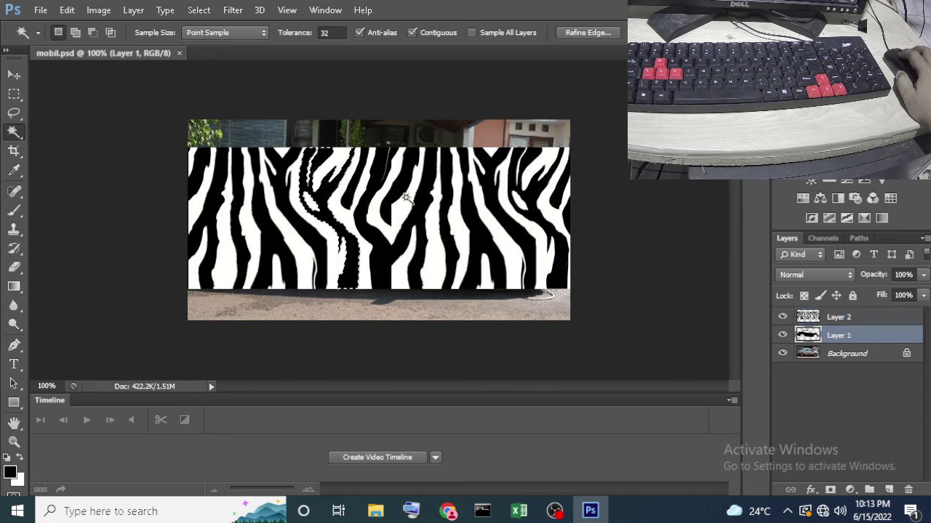
pyautogui.click(407, 202)
pyautogui.keyDown('shift'); pyautogui.click(199, 186); pyautogui.keyUp('shift')
pyautogui.keyDown('shift'); pyautogui.click(520, 251); pyautogui.keyUp('shift')
pyautogui.keyDown('shift'); pyautogui.click(308, 249); pyautogui.keyUp('shift')
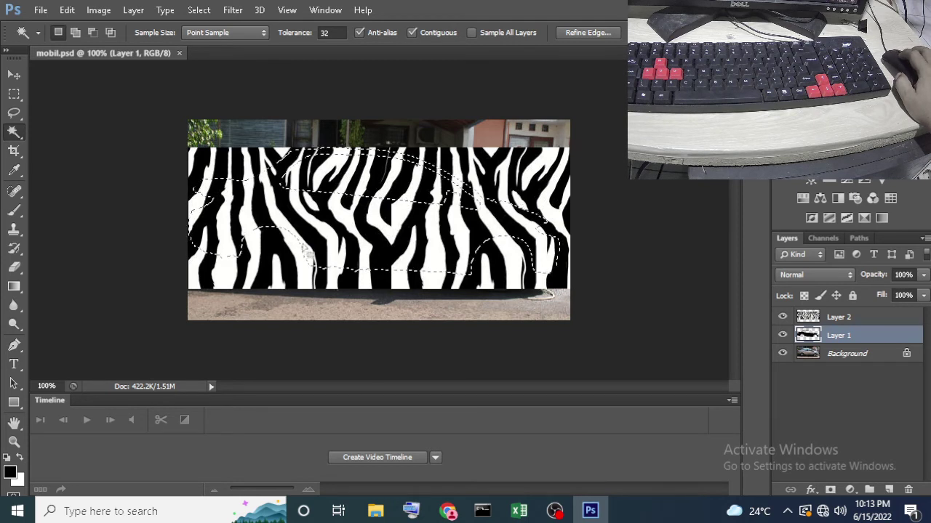
pyautogui.hotkey('ctrl', 'd')
pyautogui.hotkey('ctrl', 'z')
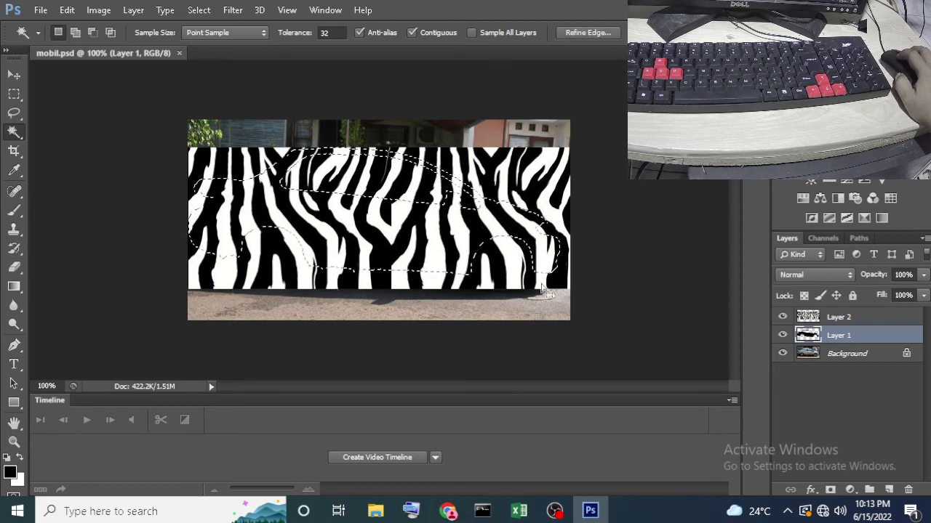
# - With zebra Layer 2 hidden, select the black car, then show and activate Layer 2
pyautogui.click(783, 317)
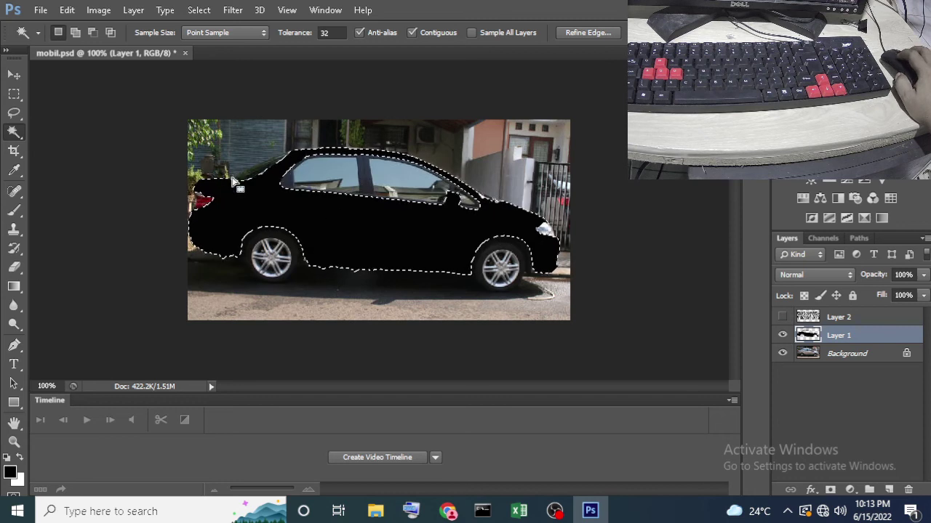
pyautogui.click(783, 318)
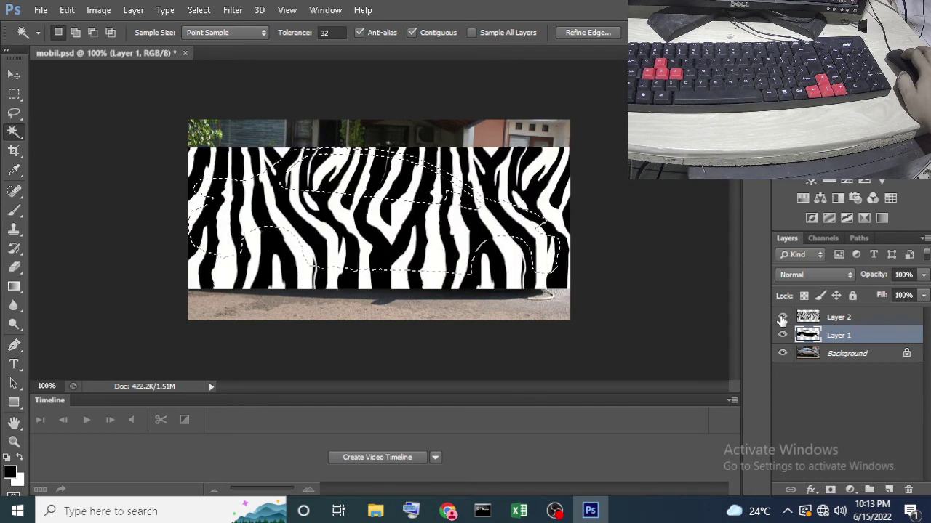
pyautogui.click(783, 317)
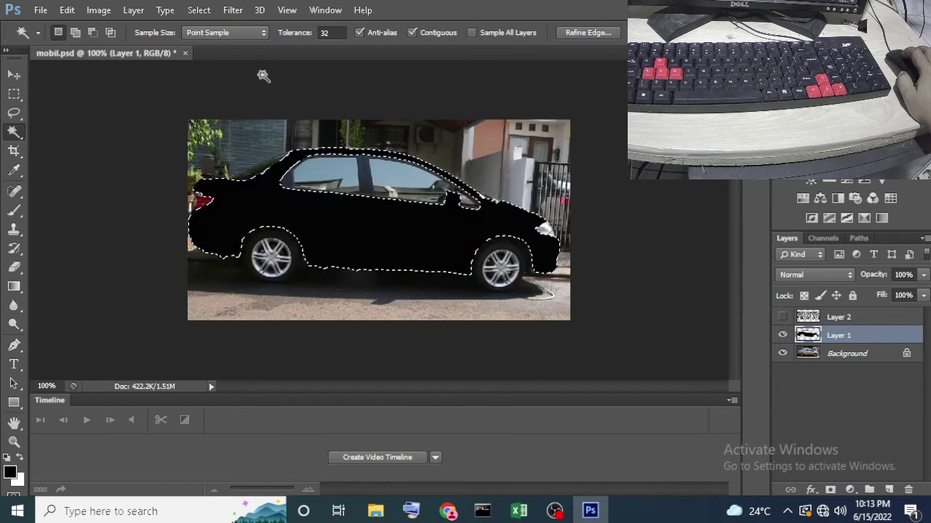
pyautogui.click(198, 10)
pyautogui.click(201, 43)
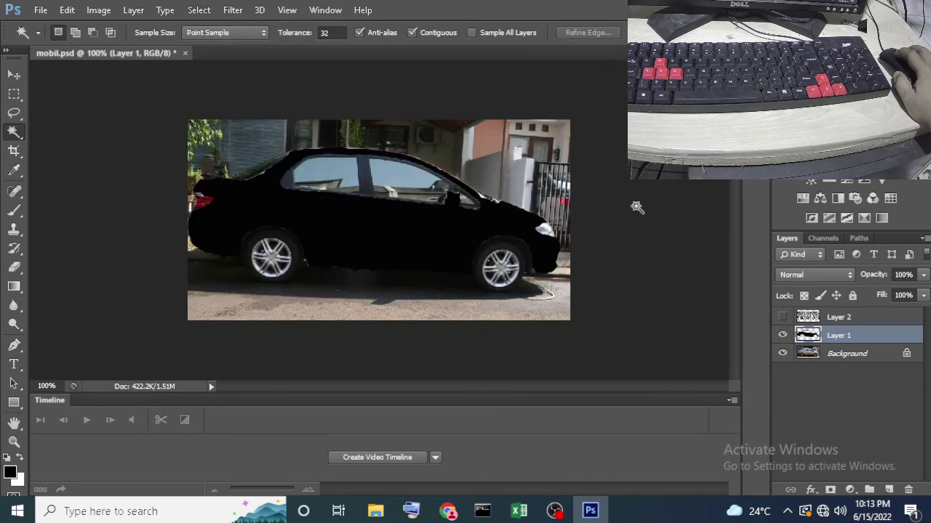
pyautogui.click(783, 319)
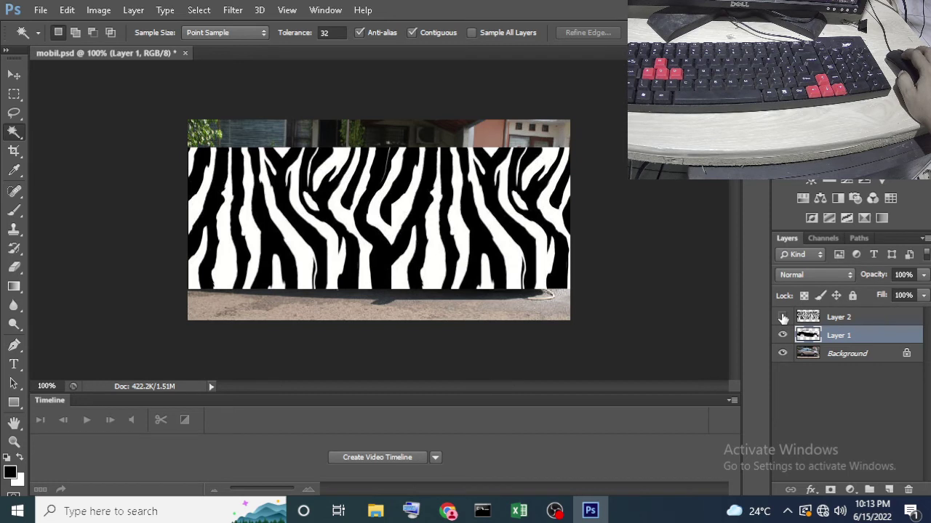
pyautogui.click(783, 318)
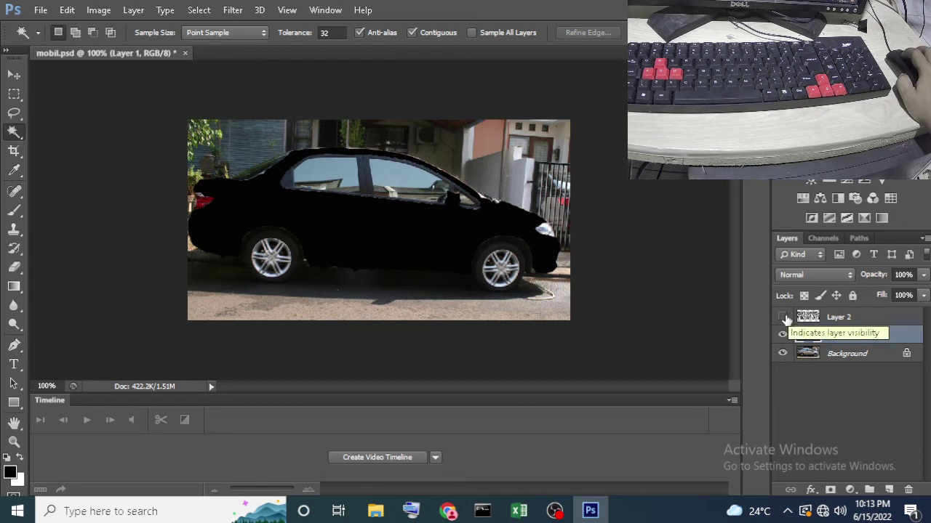
pyautogui.click(783, 317)
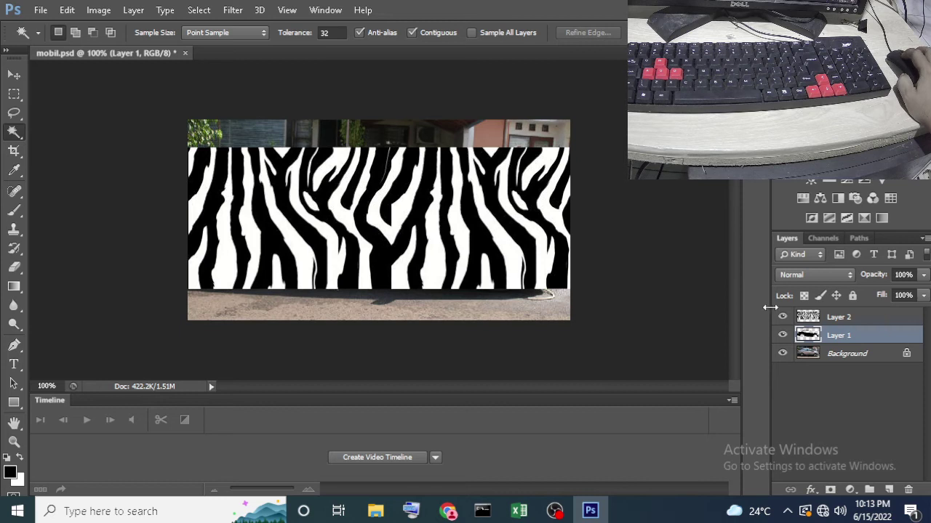
pyautogui.click(782, 317)
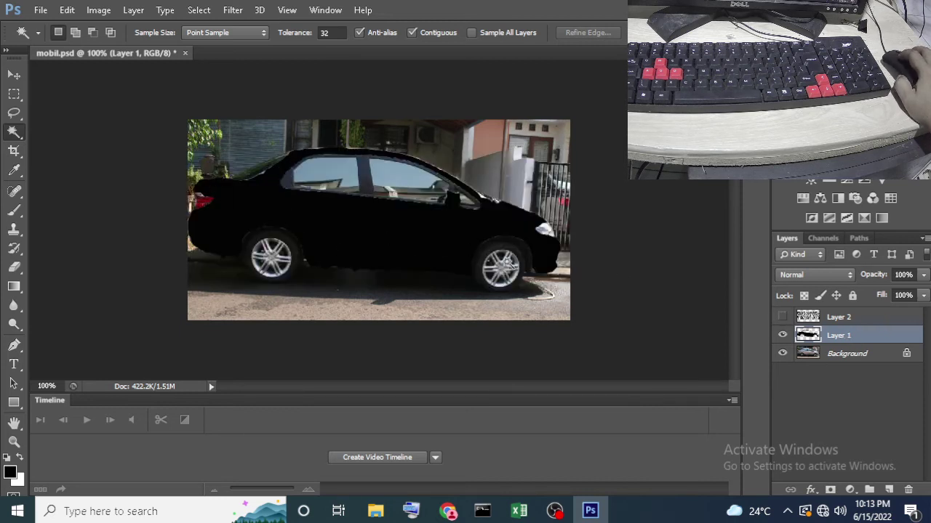
pyautogui.click(371, 231)
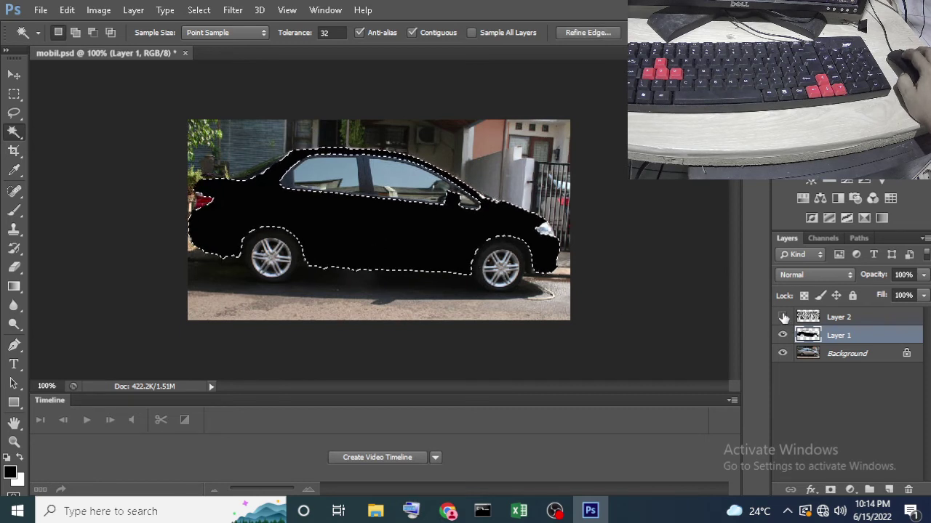
pyautogui.click(783, 317)
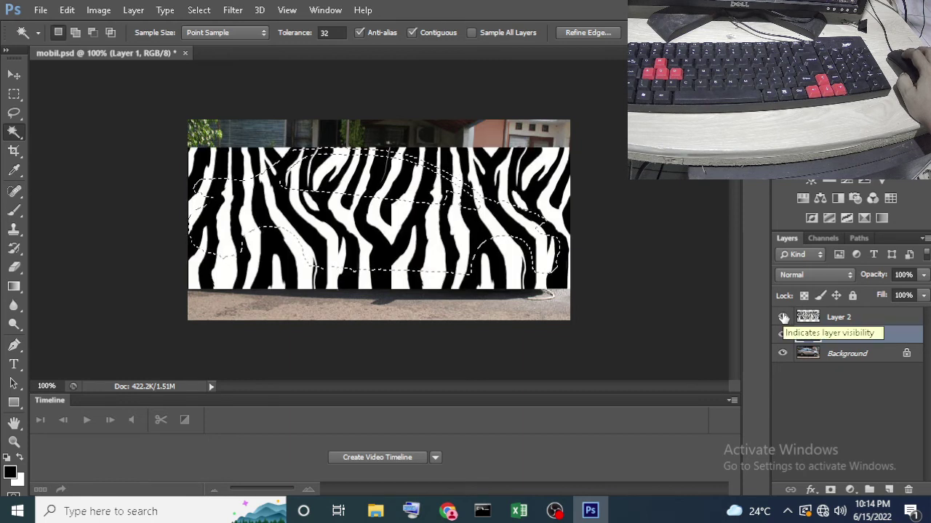
pyautogui.click(845, 323)
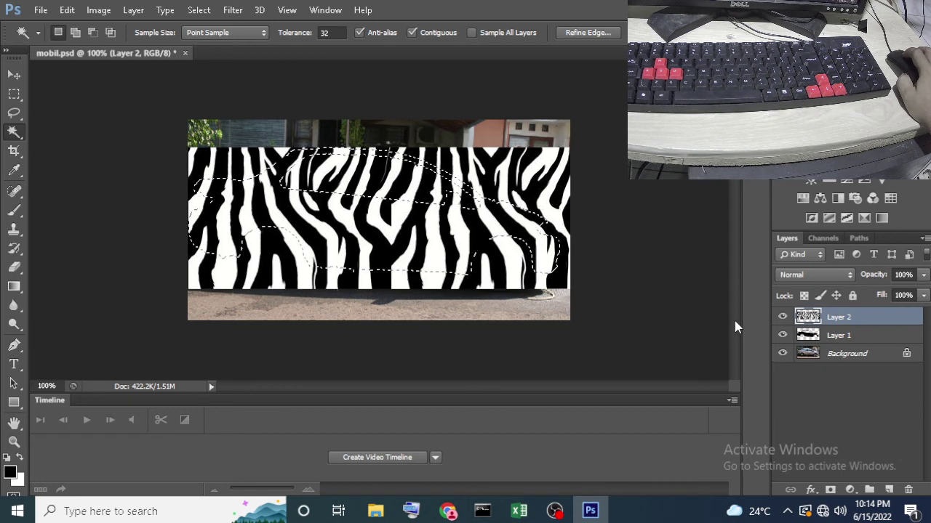
# - Delete the zebra stripes outside the car on Layer 2, deselect, and hide Layer 1
pyautogui.click(199, 12)
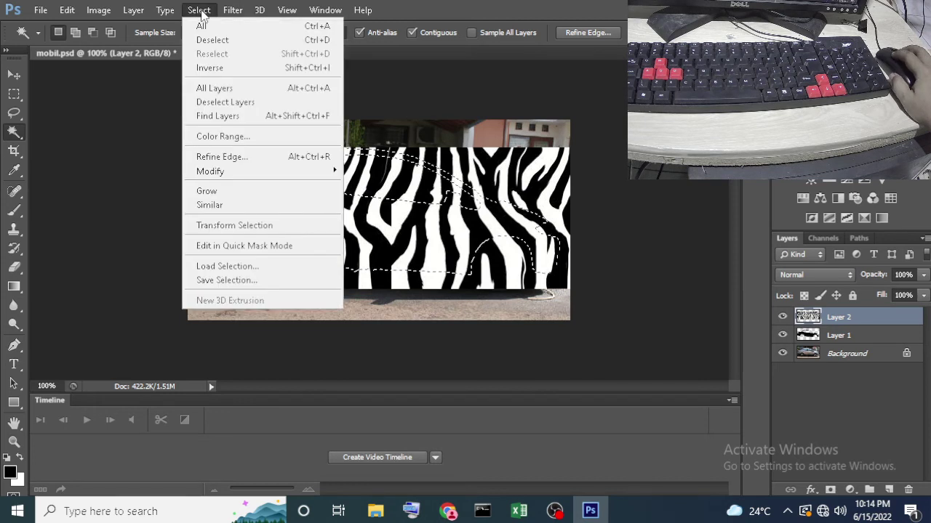
pyautogui.click(211, 68)
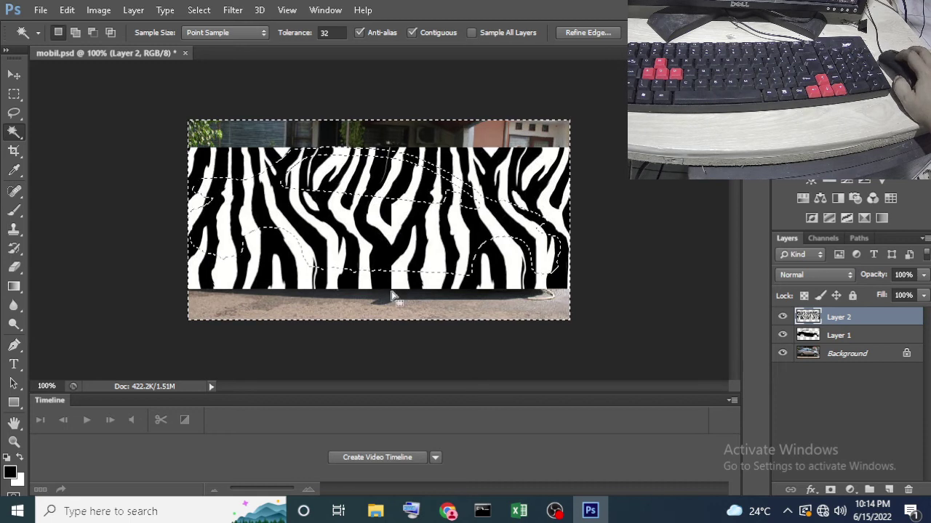
pyautogui.press('Delete')
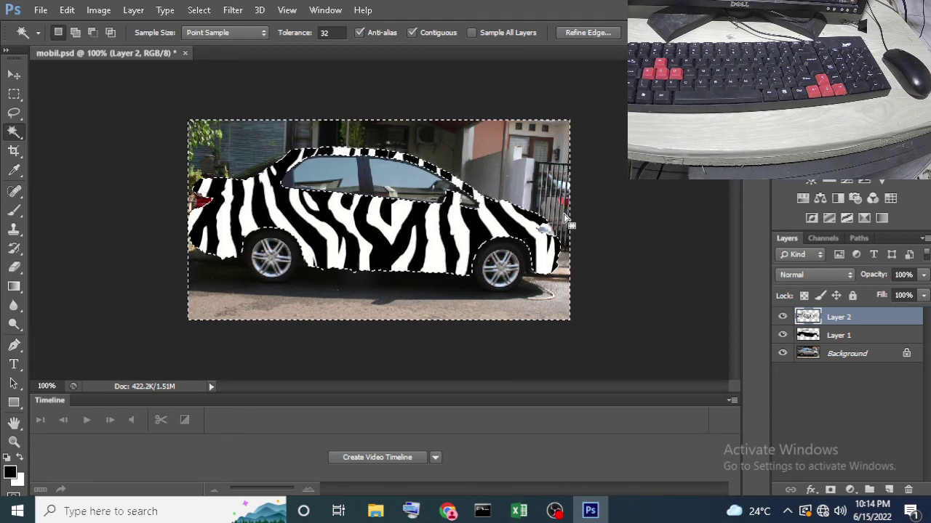
pyautogui.click(198, 11)
pyautogui.click(210, 41)
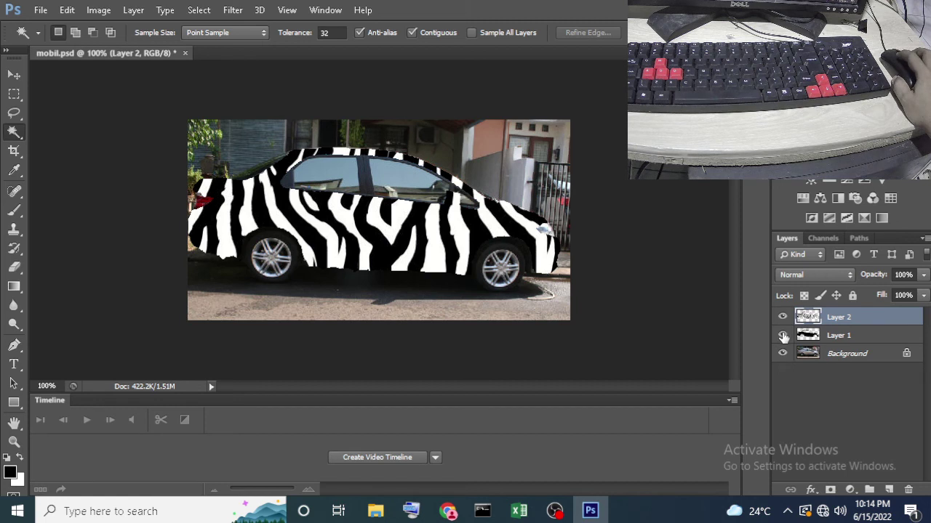
pyautogui.click(783, 336)
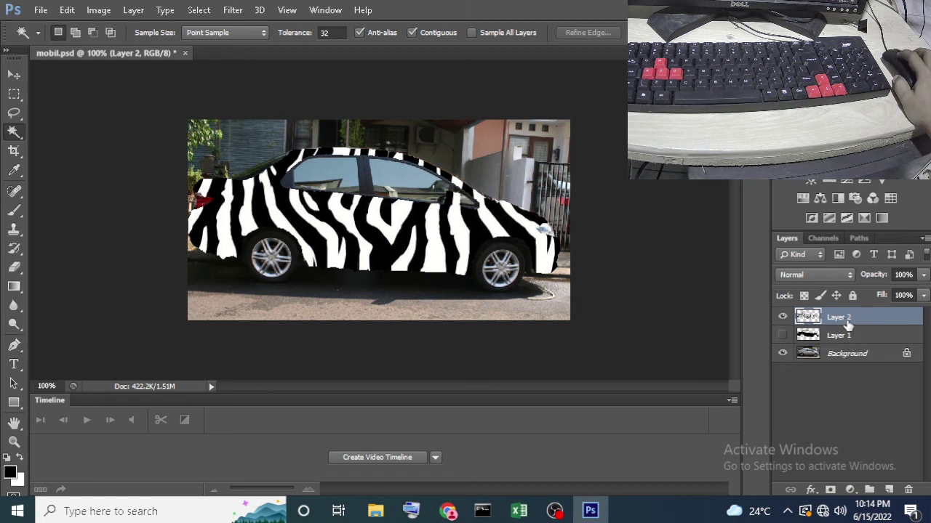
# - Set Layer 2 and Layer 1 to Overlay blend mode, leaving Layer 2 hidden
pyautogui.click(834, 284)
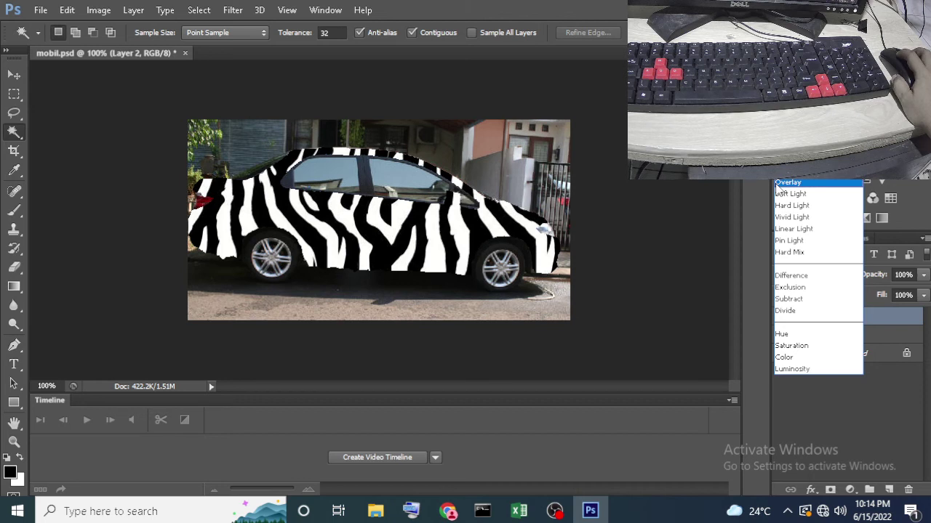
pyautogui.click(787, 183)
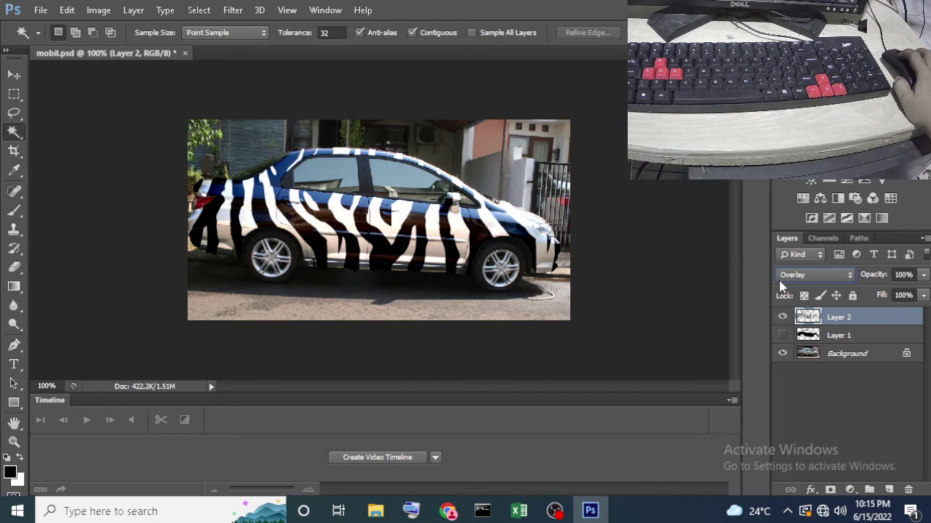
pyautogui.click(782, 318)
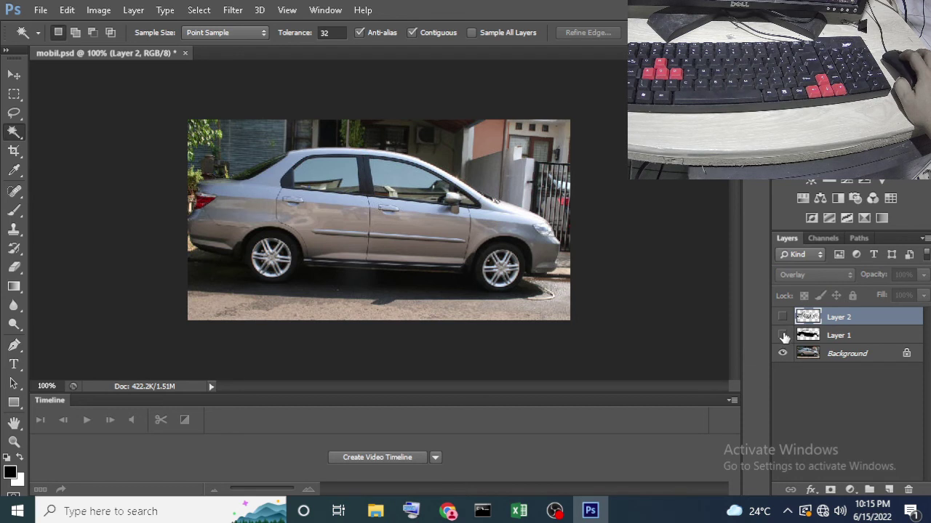
pyautogui.click(782, 335)
pyautogui.click(818, 336)
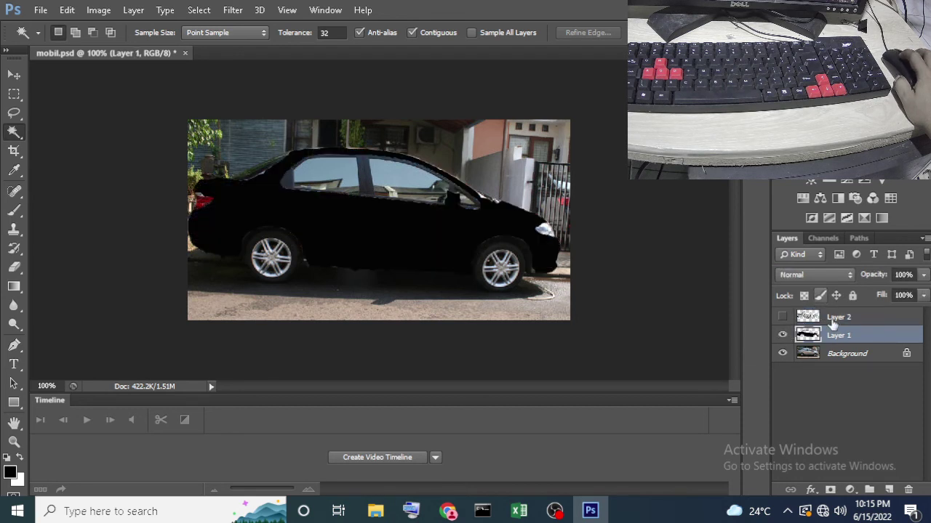
pyautogui.click(837, 275)
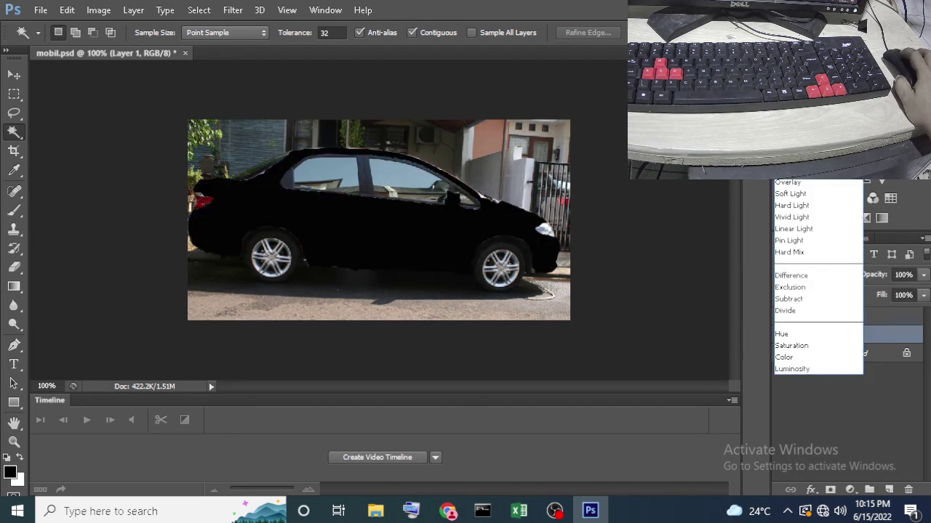
pyautogui.click(788, 182)
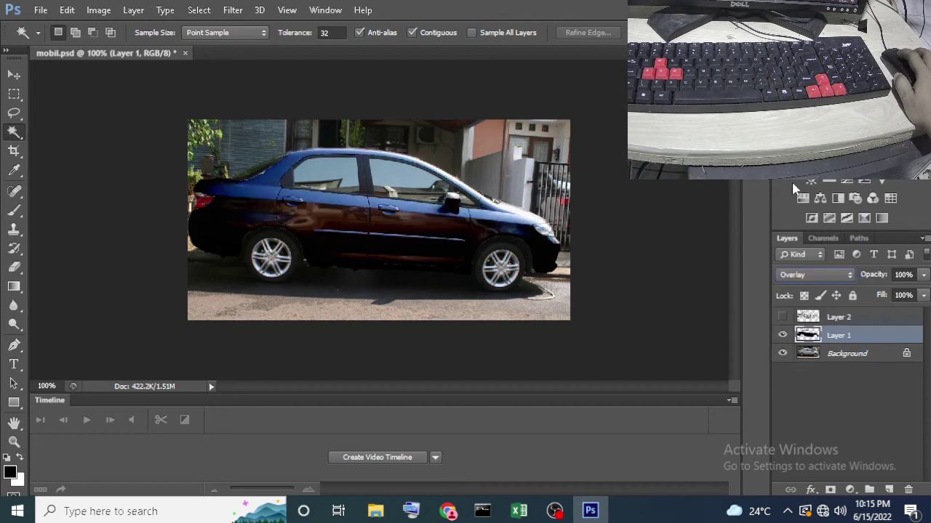
# - Set the foreground colour to a bright blue
pyautogui.click(13, 474)
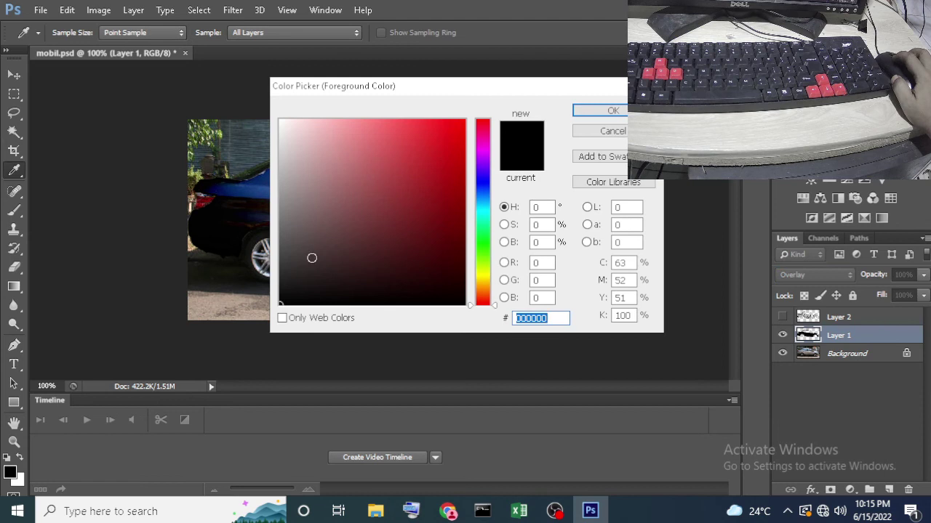
pyautogui.click(486, 187)
pyautogui.click(454, 130)
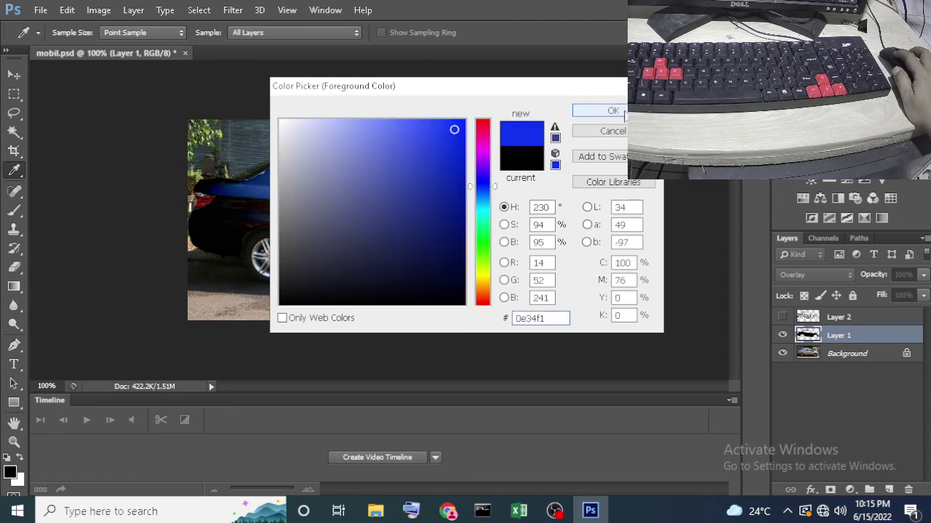
pyautogui.click(613, 110)
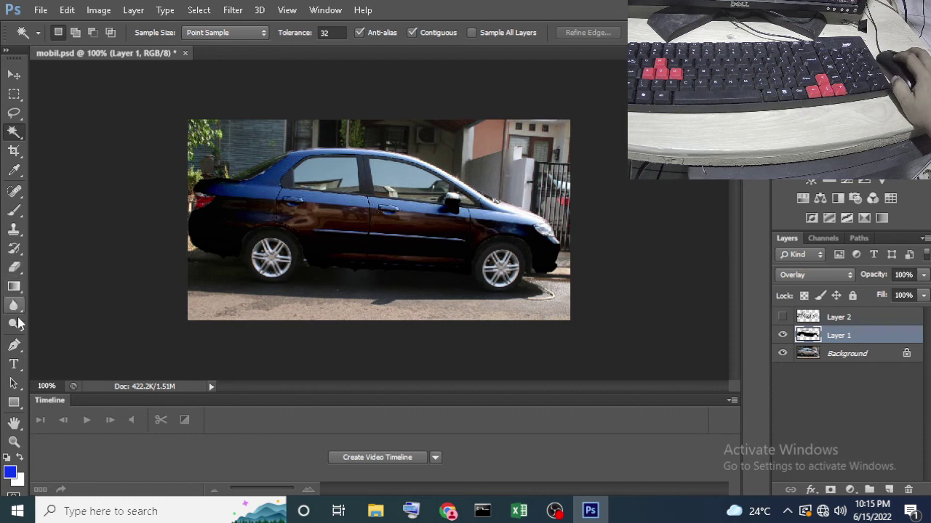
# - Paint Bucket fill the car body on Layer 1 blue, then hide Layer 1 and show Layer 2
pyautogui.click(14, 287)
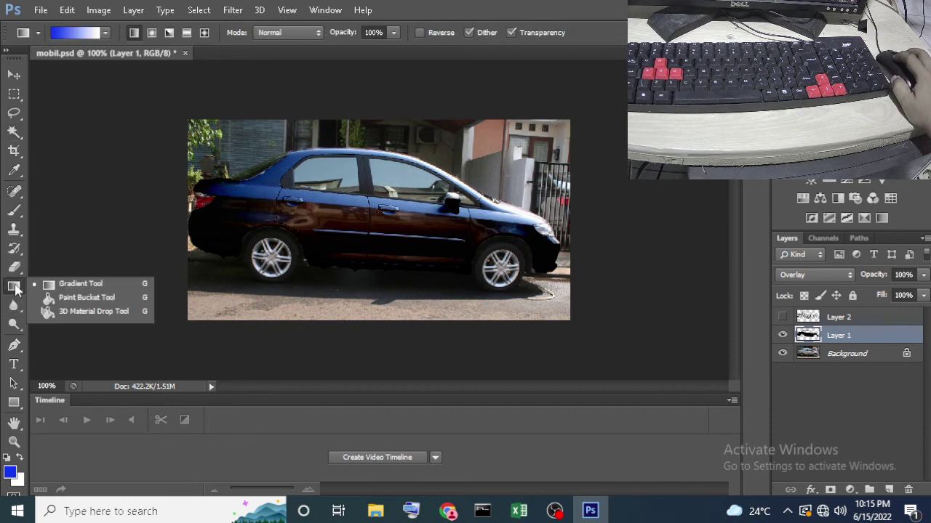
pyautogui.hotkey('shift', 'g')
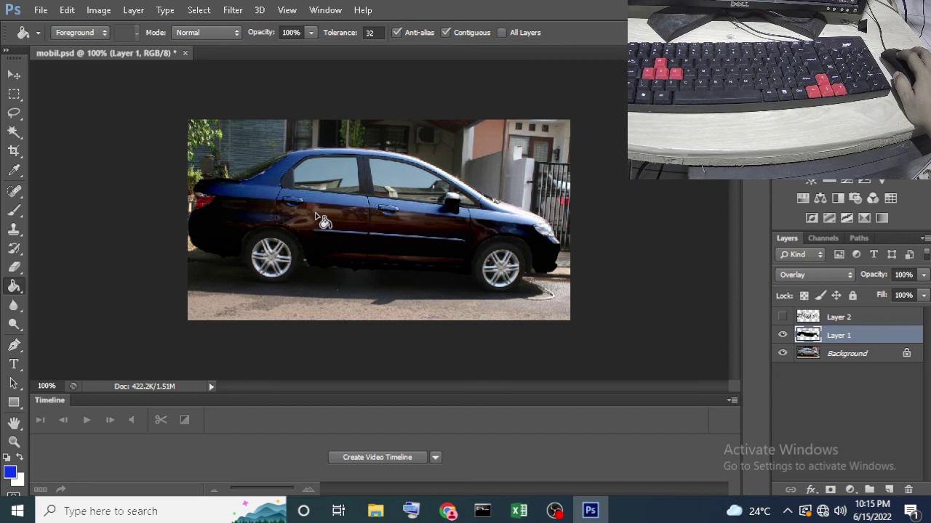
pyautogui.click(316, 215)
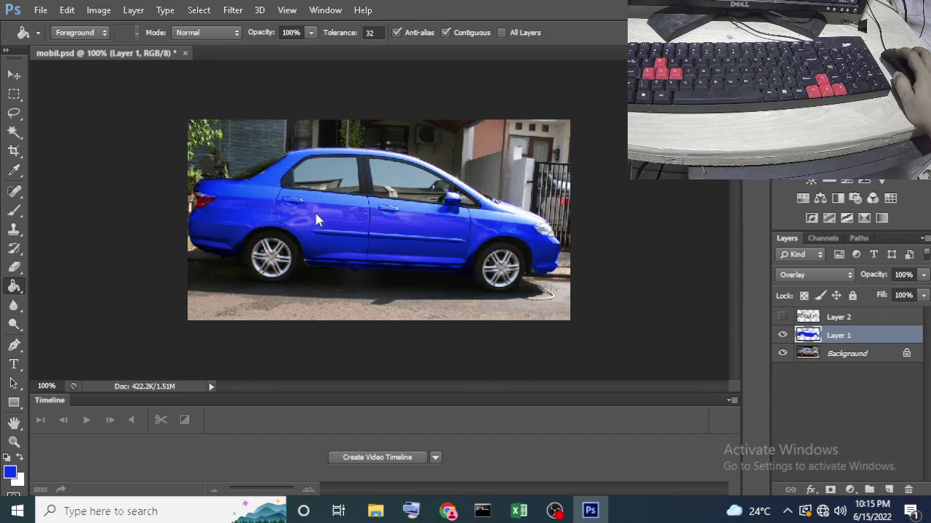
pyautogui.click(782, 335)
pyautogui.click(782, 317)
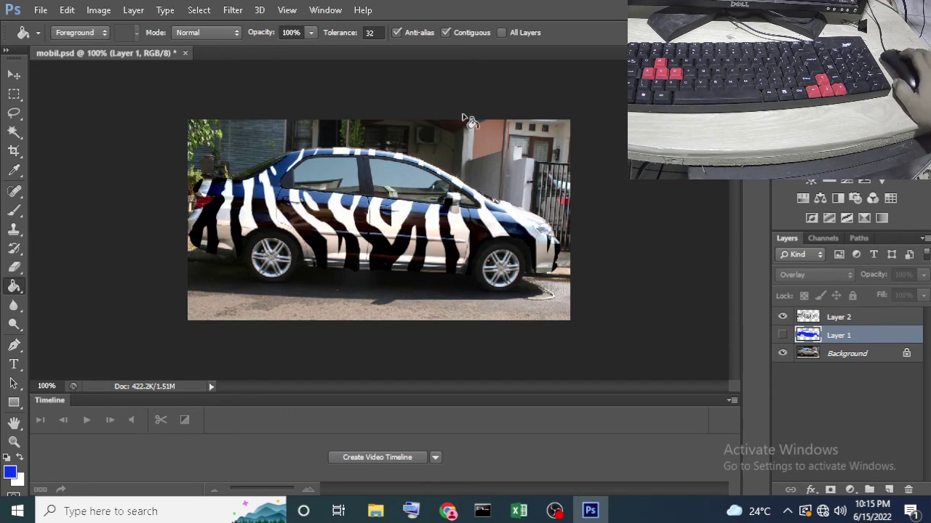
# - Save mobil.psd, then open and close the File menu without choosing anything
pyautogui.click(41, 10)
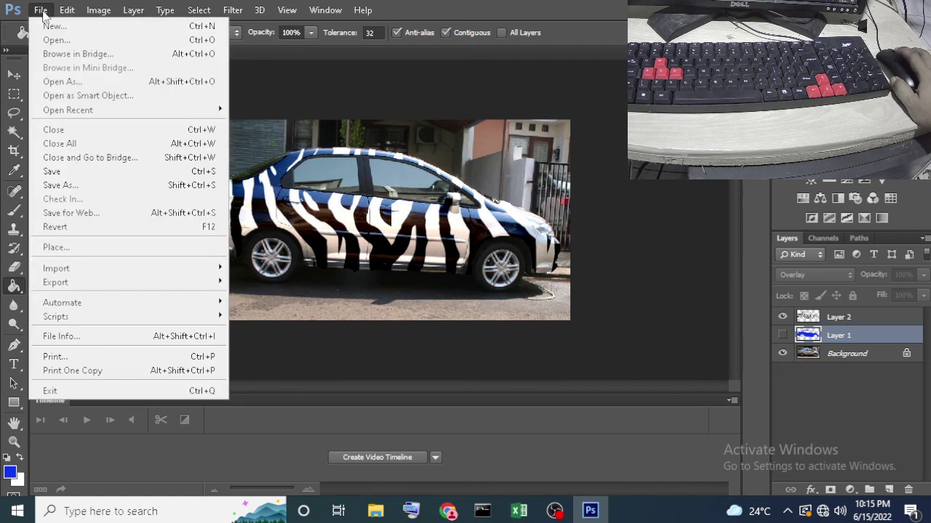
pyautogui.click(66, 173)
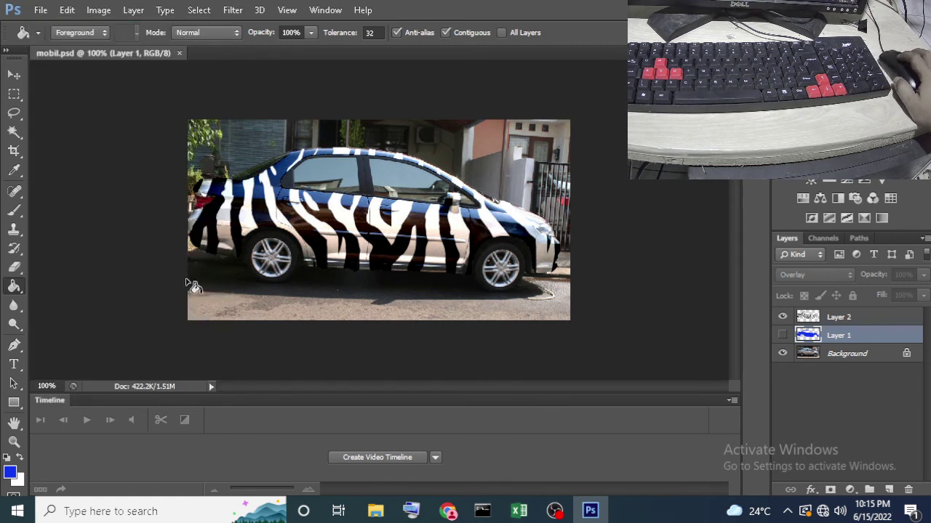
pyautogui.click(41, 11)
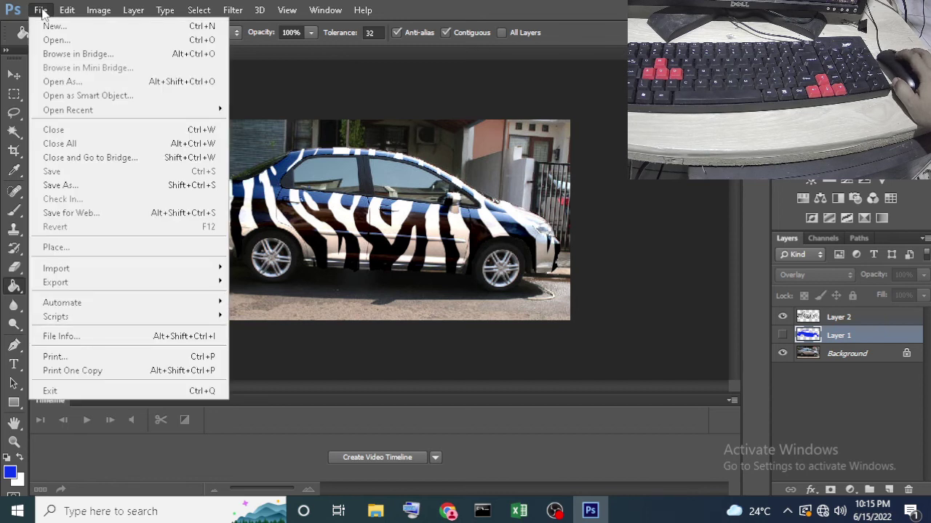
pyautogui.click(41, 10)
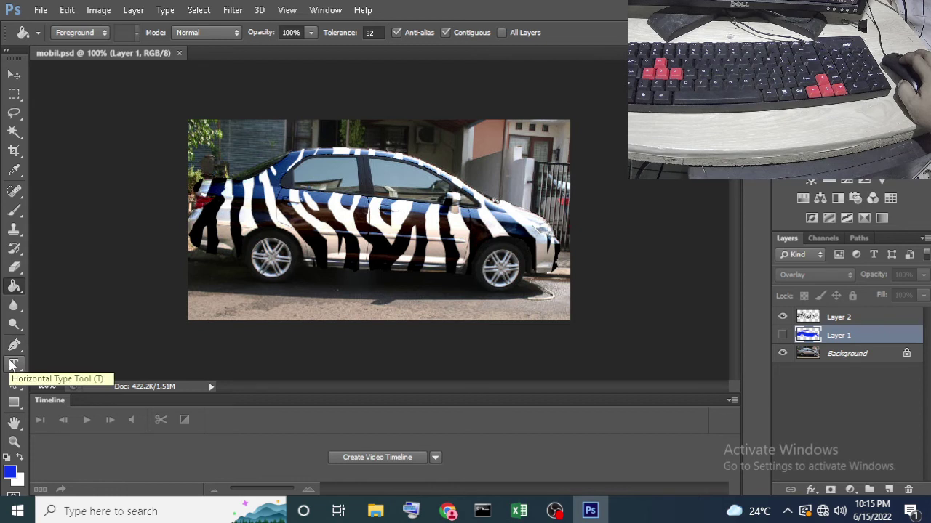
# - Add a 'jokok' text layer below the car and select its text
pyautogui.click(11, 366)
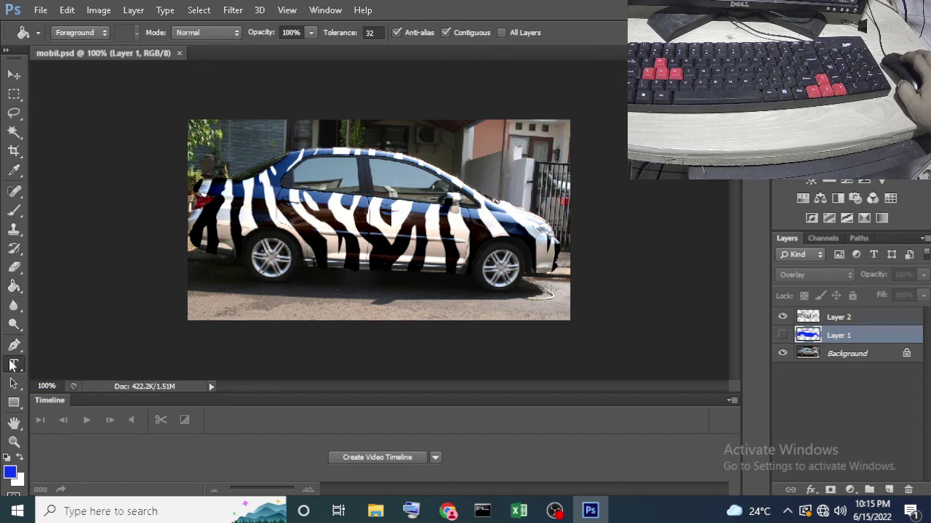
pyautogui.click(420, 298)
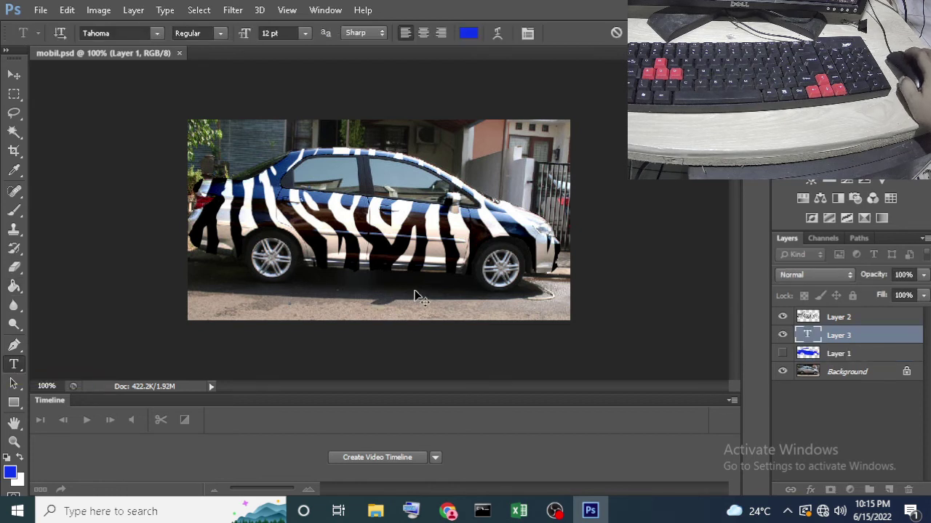
pyautogui.write('JOKOR')
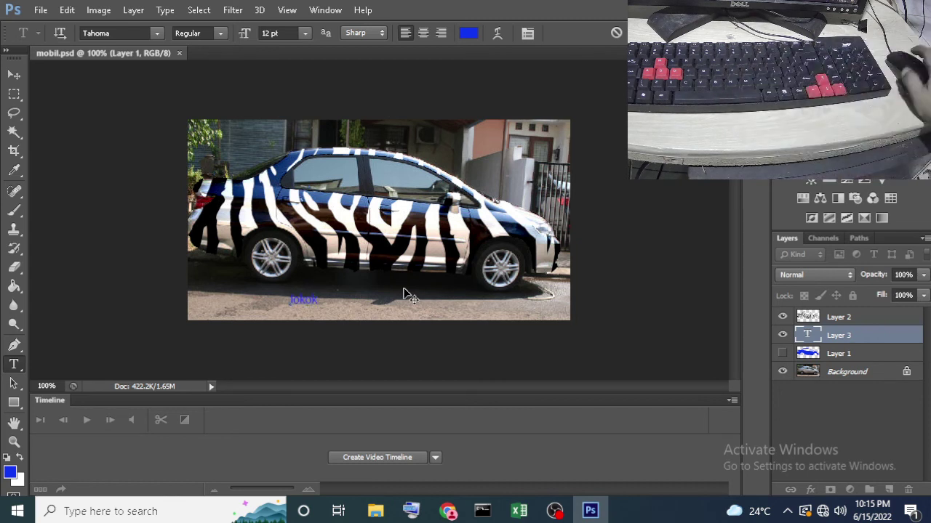
pyautogui.moveTo(320, 299); pyautogui.dragTo(288, 300)
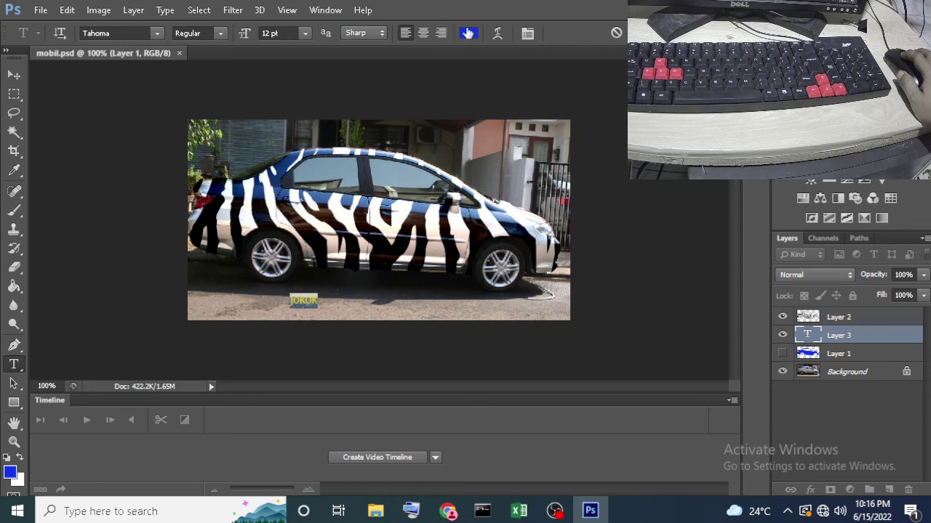
# - Make the text pink (f10e59) at 36 pt, commit it, and save the document
pyautogui.click(468, 34)
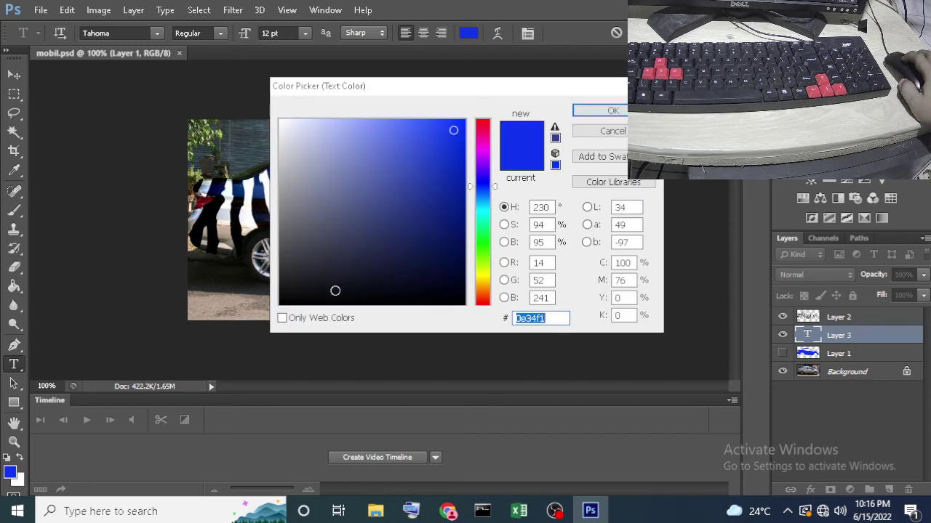
pyautogui.click(483, 129)
pyautogui.click(445, 128)
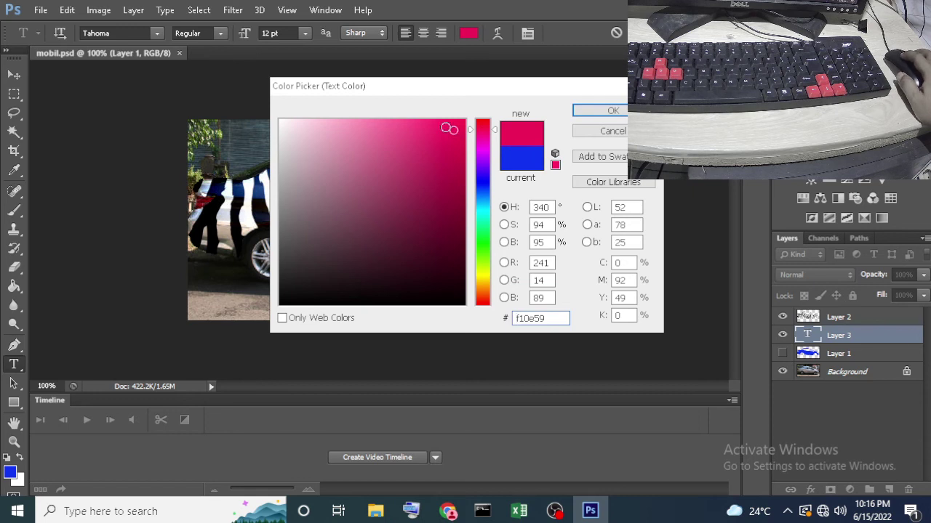
pyautogui.click(596, 110)
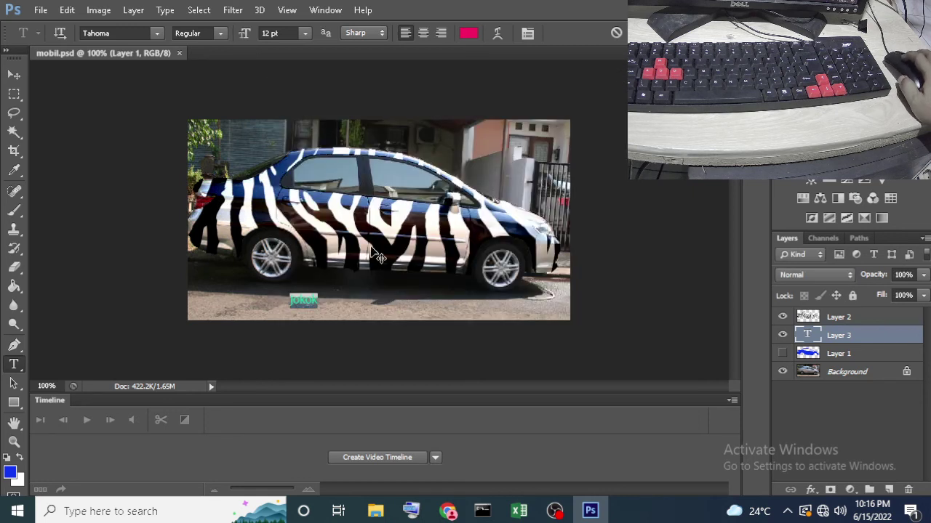
pyautogui.click(306, 33)
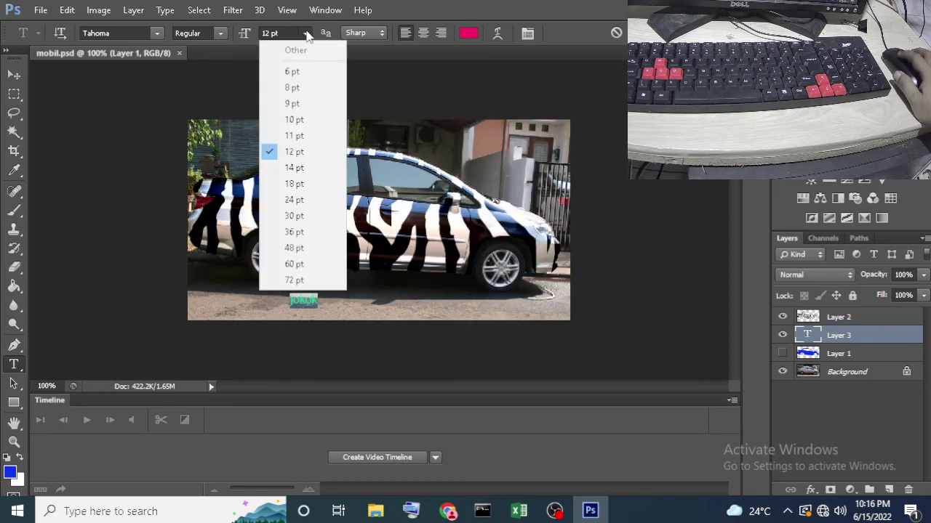
pyautogui.click(295, 232)
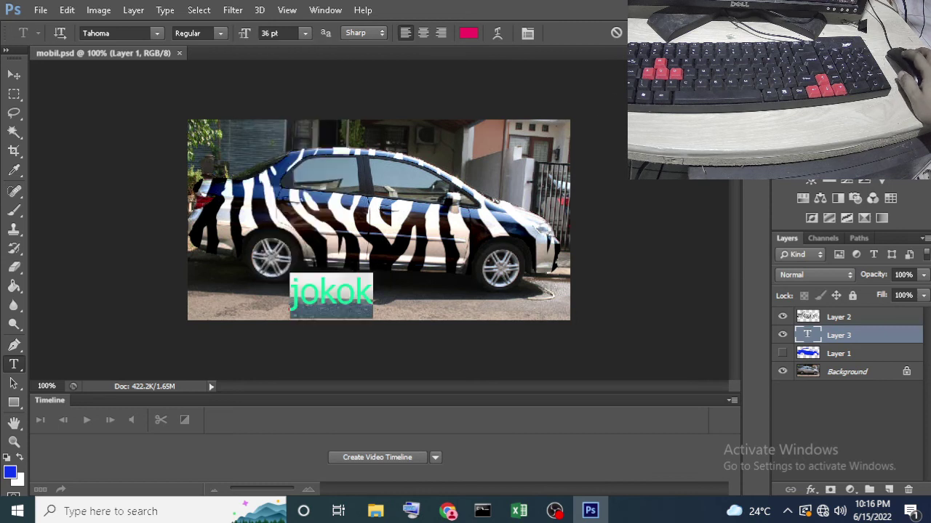
pyautogui.click(632, 33)
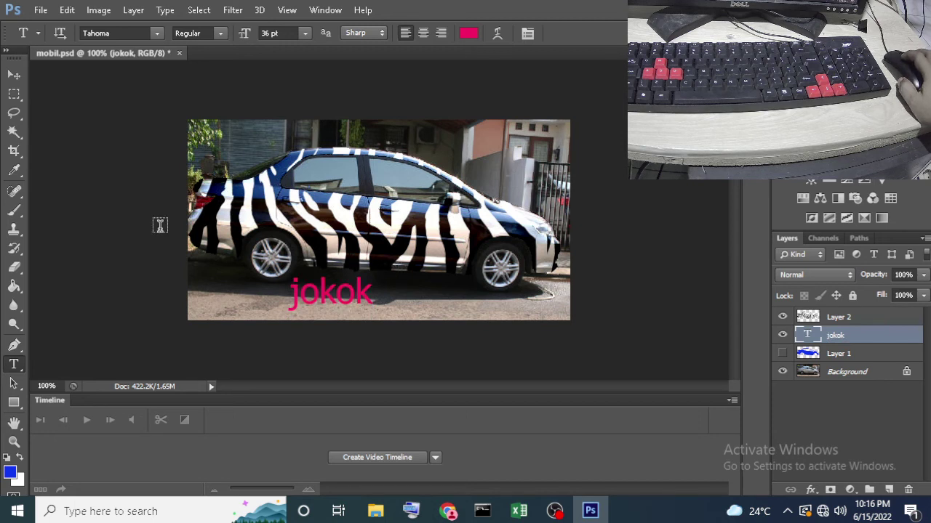
pyautogui.click(38, 11)
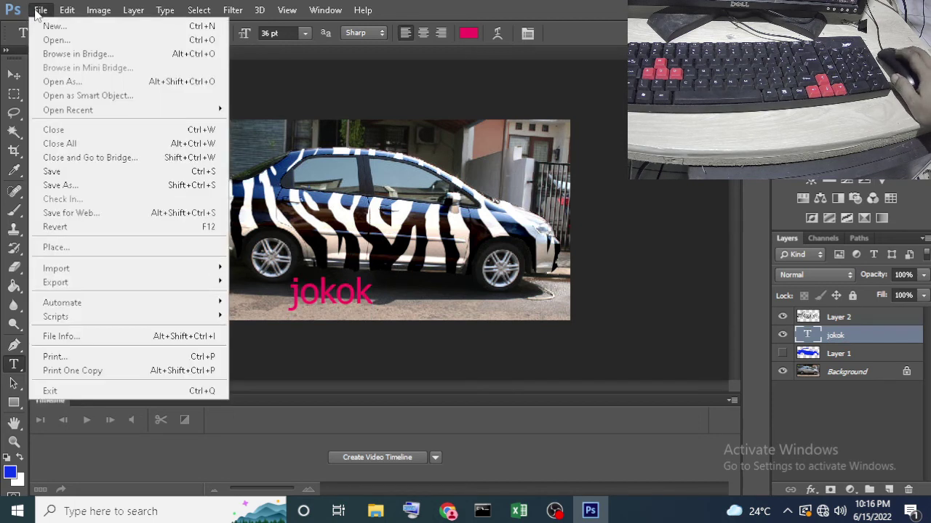
pyautogui.click(58, 172)
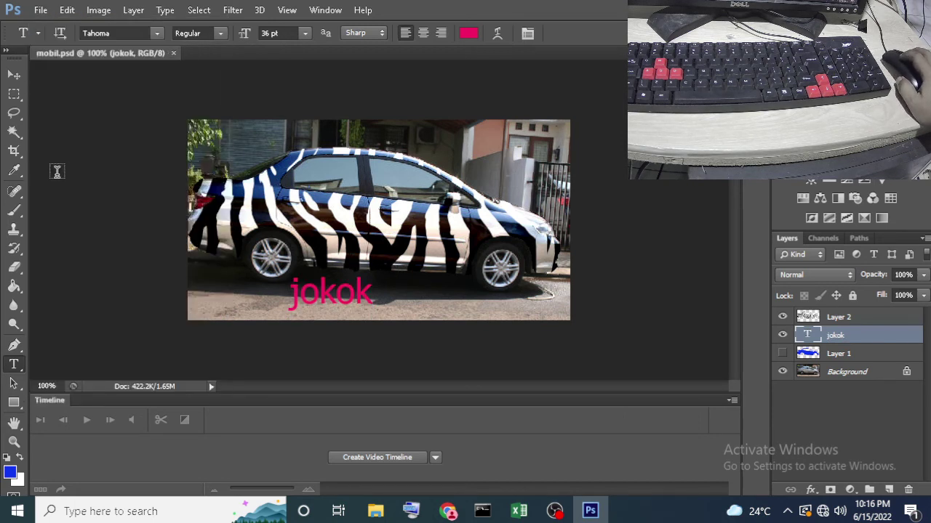
# - Pick the Brush tool and convert the locked Background into an editable Layer 0
pyautogui.click(20, 215)
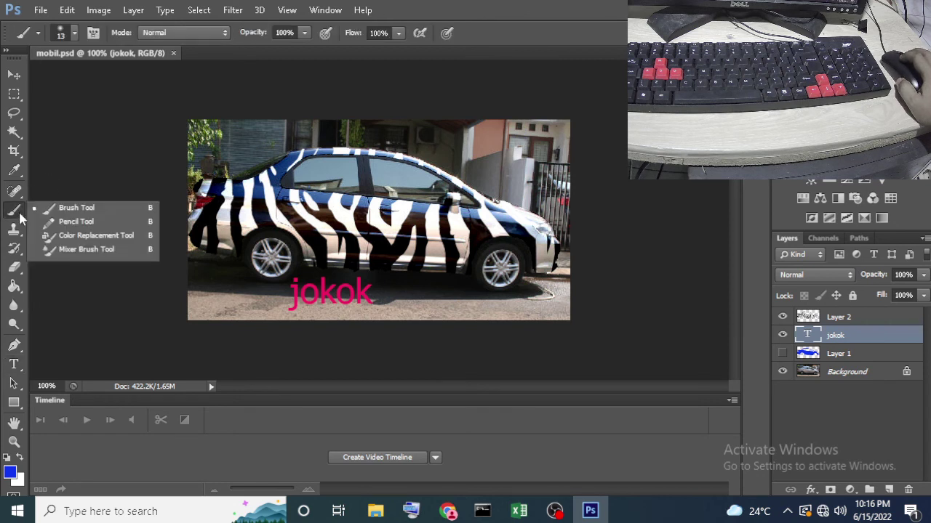
pyautogui.click(73, 211)
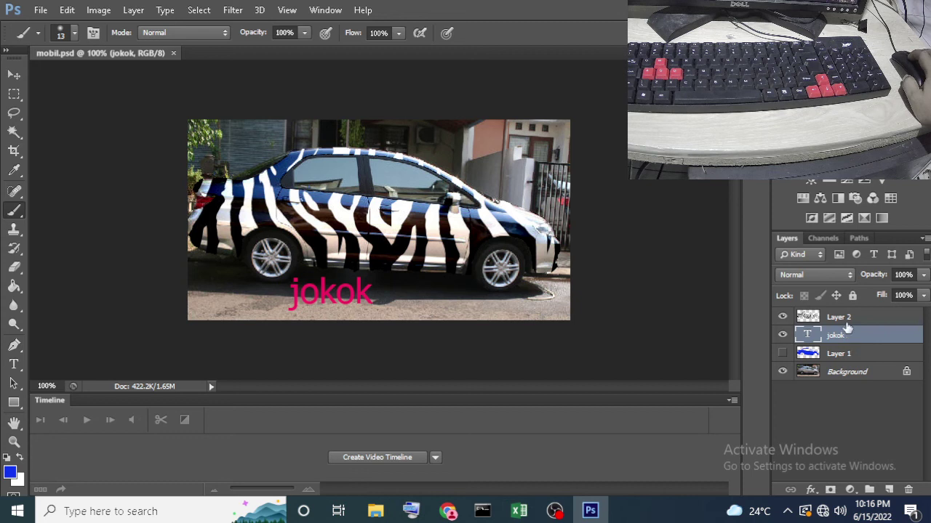
pyautogui.click(847, 374)
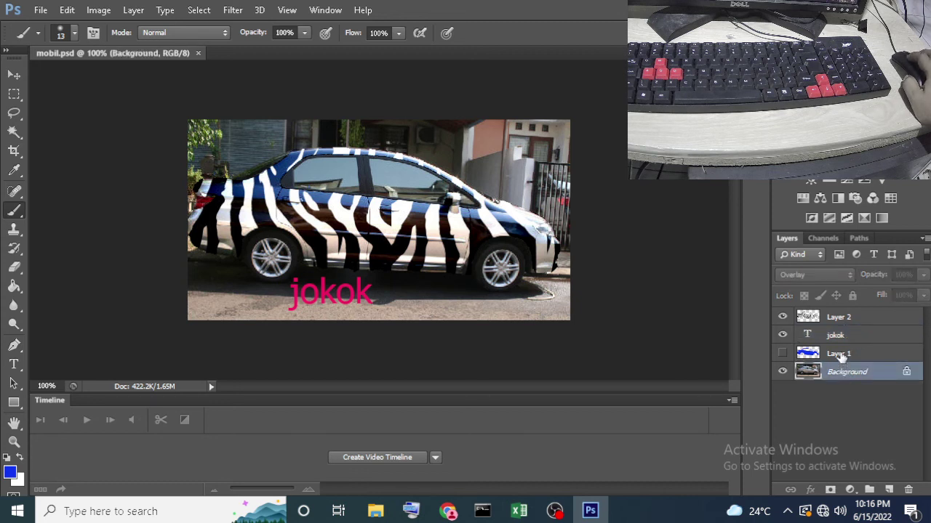
pyautogui.click(842, 356)
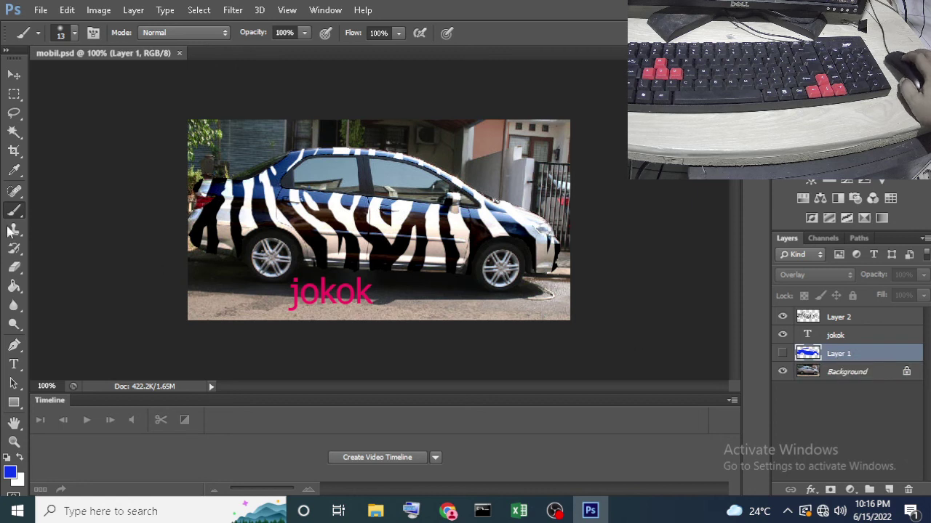
pyautogui.click(839, 371)
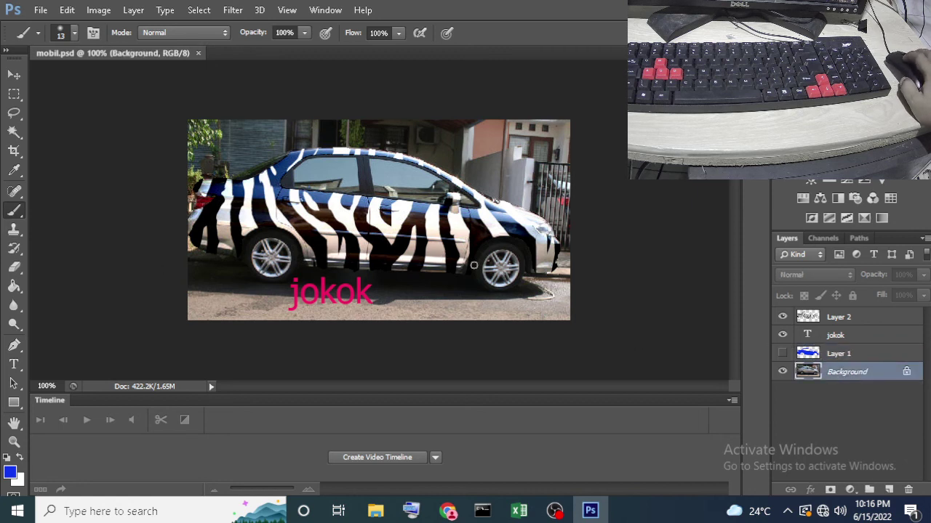
pyautogui.click(837, 358)
pyautogui.click(848, 373)
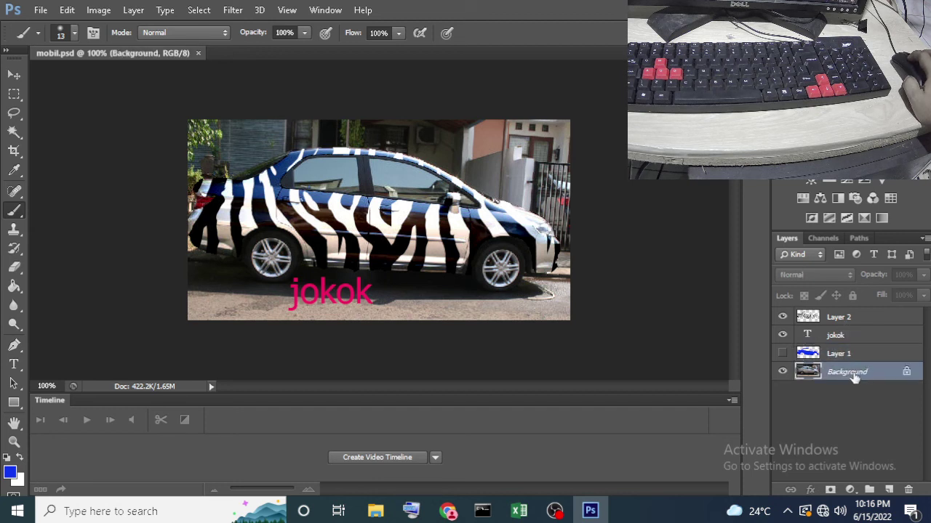
pyautogui.doubleClick(863, 373)
pyautogui.click(588, 160)
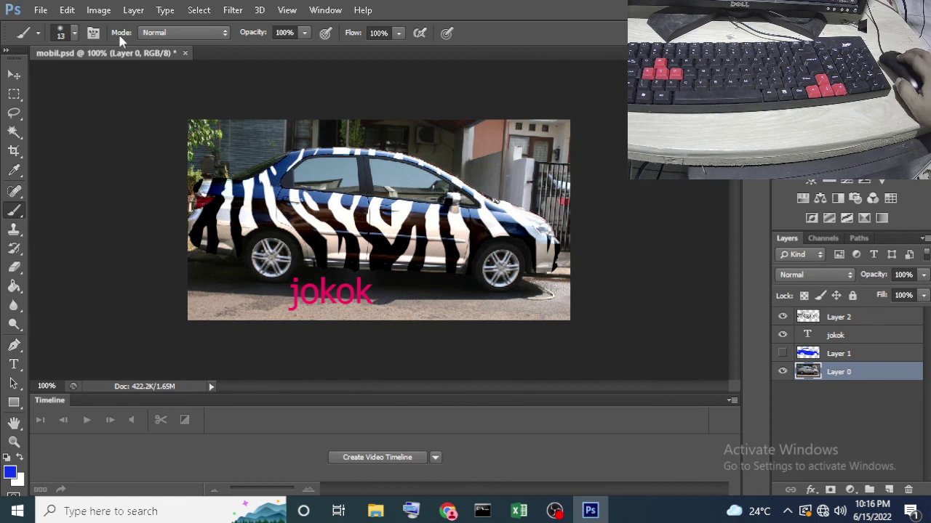
# - Shrink the brush size to 6 px
pyautogui.click(74, 35)
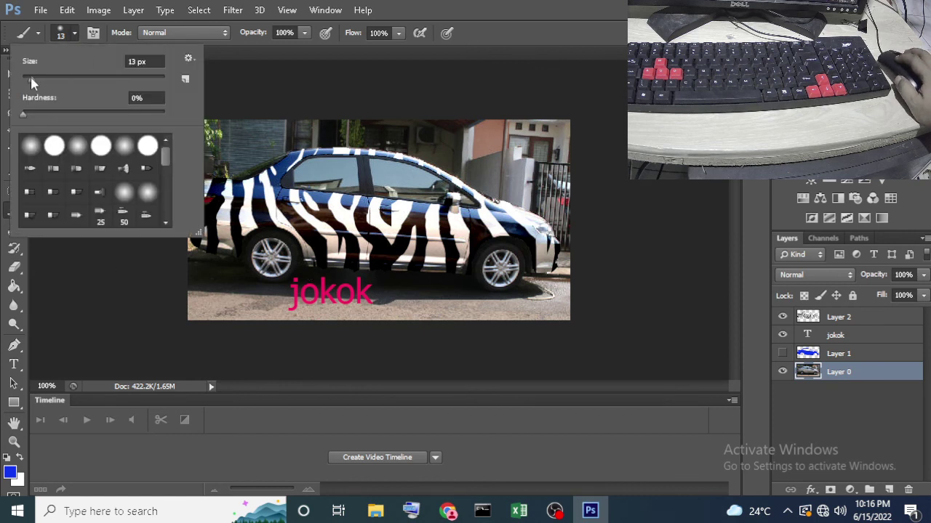
pyautogui.moveTo(31, 77); pyautogui.dragTo(26, 78)
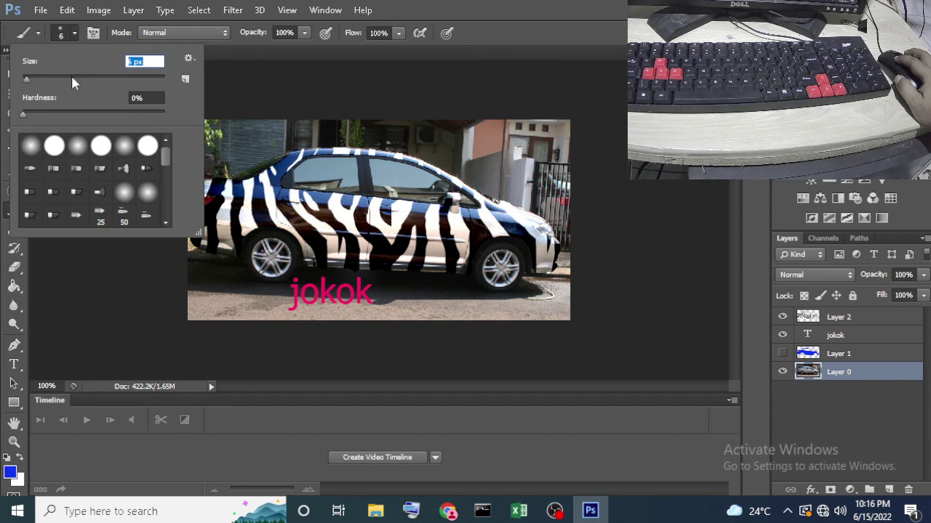
pyautogui.click(3, 198)
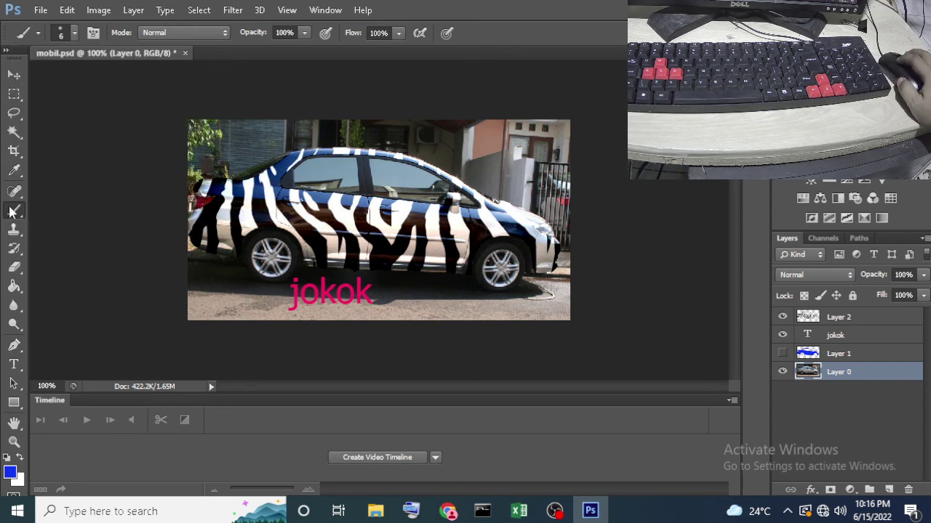
pyautogui.rightClick(13, 211)
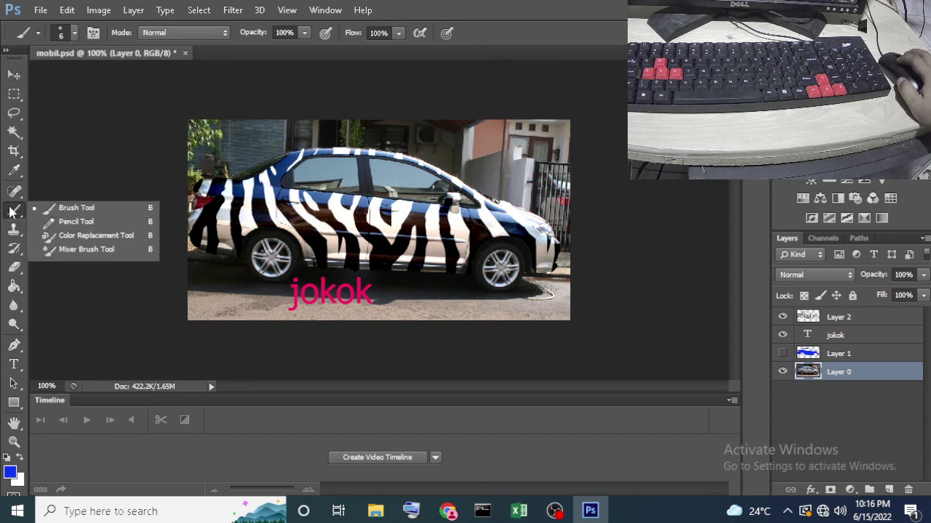
# - Switch to the Pencil tool and show the History panel
pyautogui.click(71, 222)
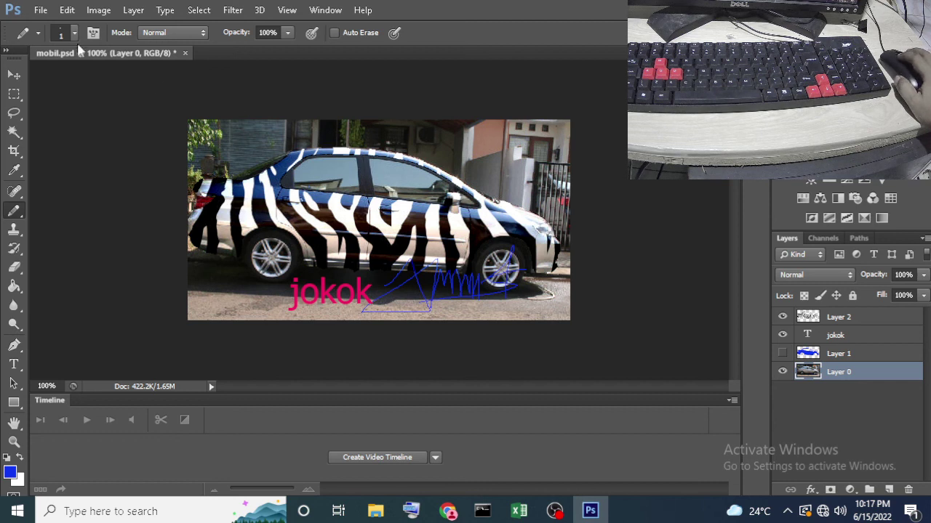
pyautogui.click(67, 10)
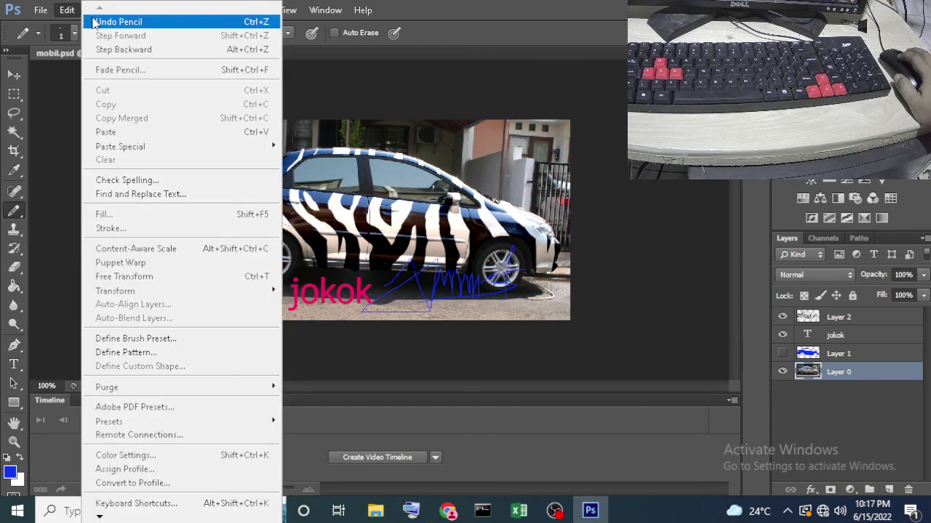
pyautogui.click(93, 24)
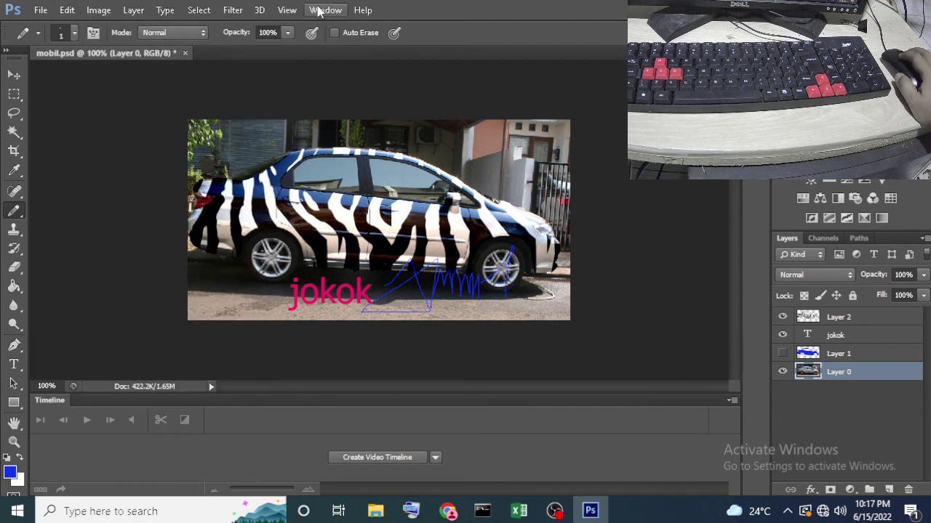
pyautogui.click(325, 10)
pyautogui.click(355, 234)
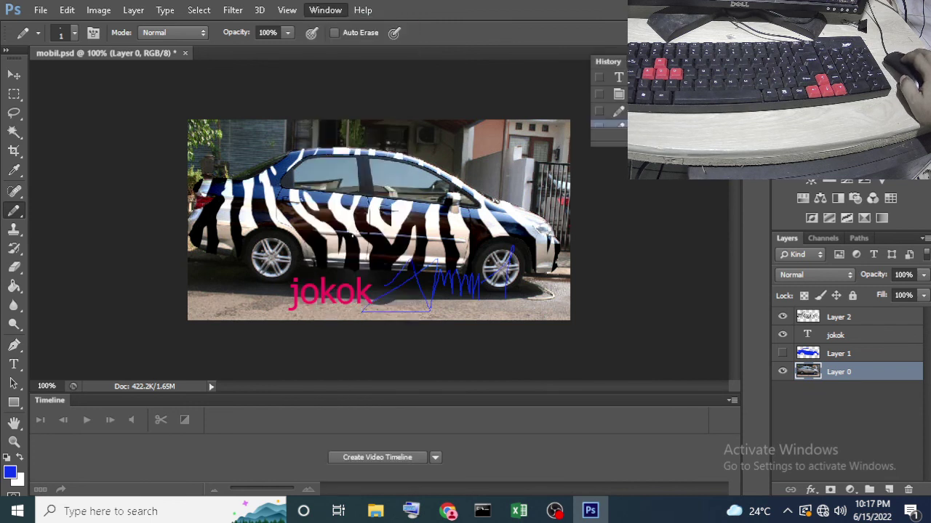
# - Undo the two blue pencil strokes and switch back to the Brush tool
pyautogui.hotkey('ctrl', 'z')
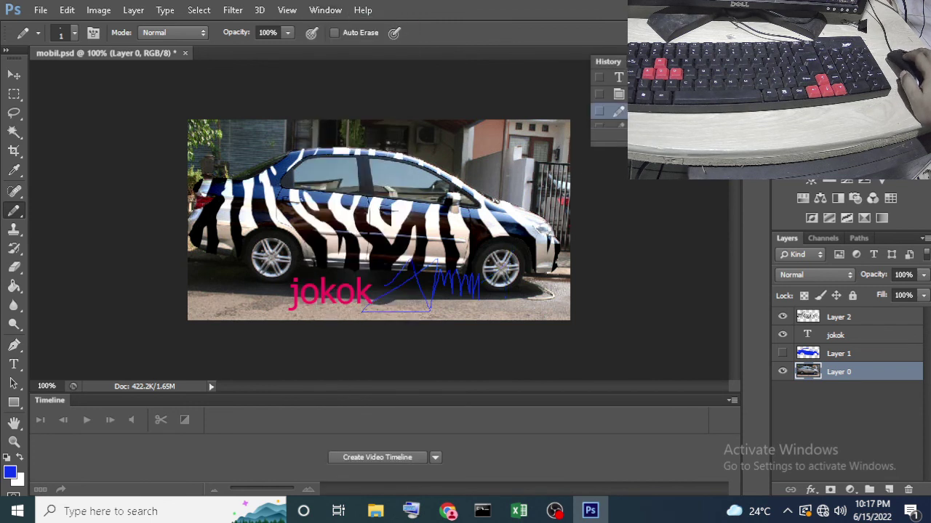
pyautogui.hotkey('ctrl', 'alt', 'z')
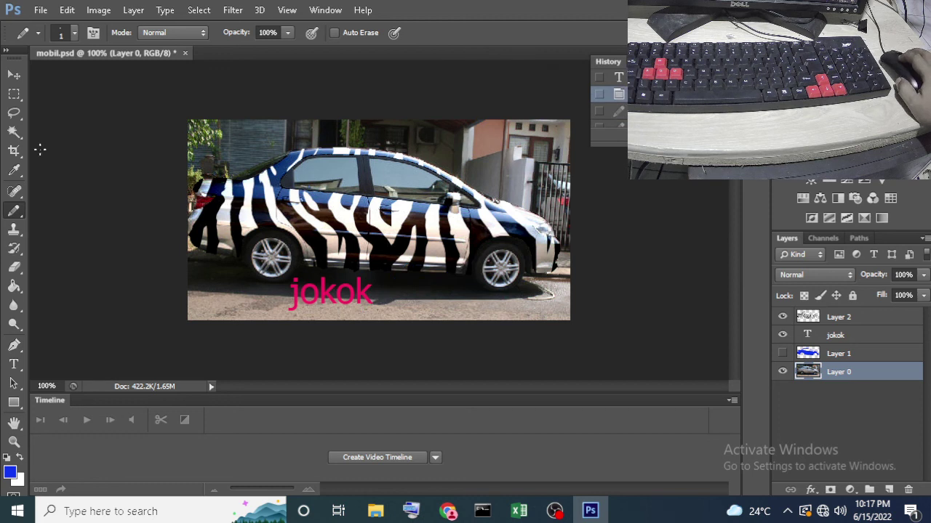
pyautogui.rightClick(14, 211)
pyautogui.click(61, 207)
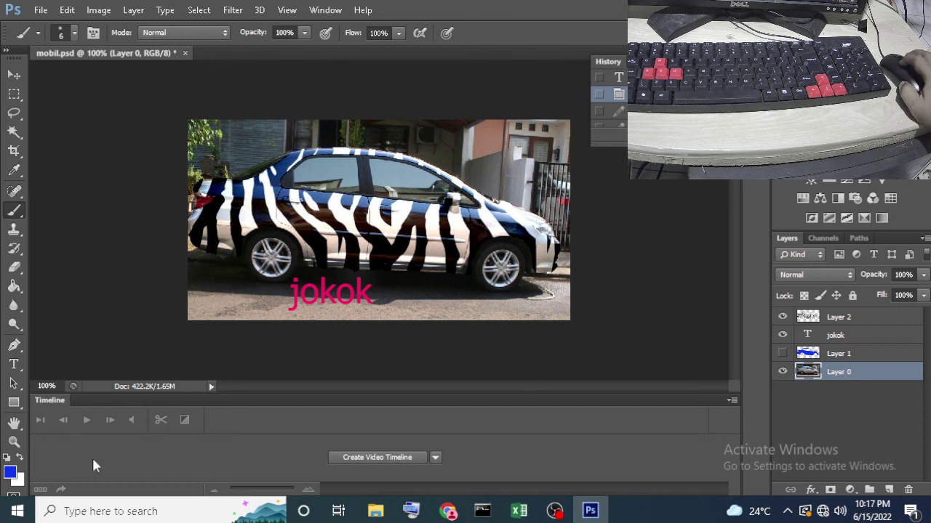
# - Set the foreground colour to pink-red (f10e49)
pyautogui.click(10, 473)
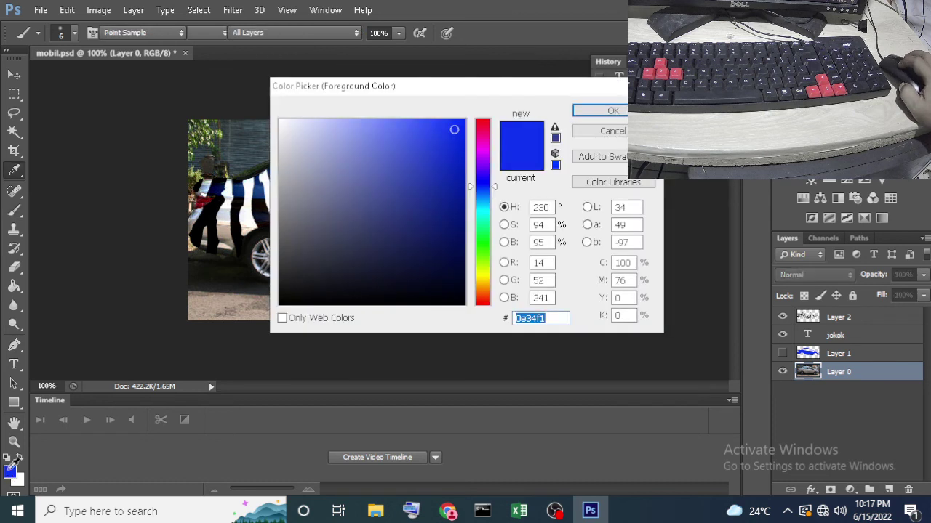
pyautogui.click(485, 127)
pyautogui.click(602, 112)
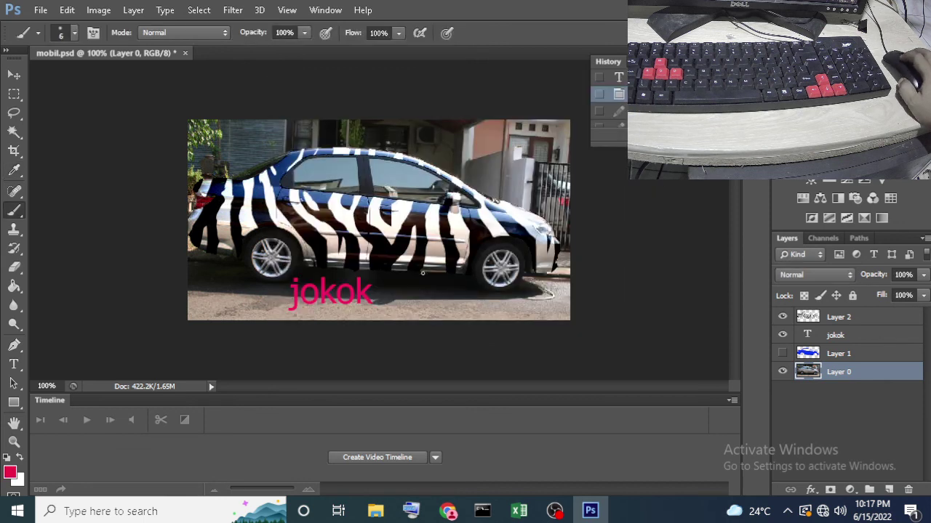
# - Brush a pink scribble to the right of the jokok text and save the document
pyautogui.moveTo(379, 285); pyautogui.dragTo(437, 271)
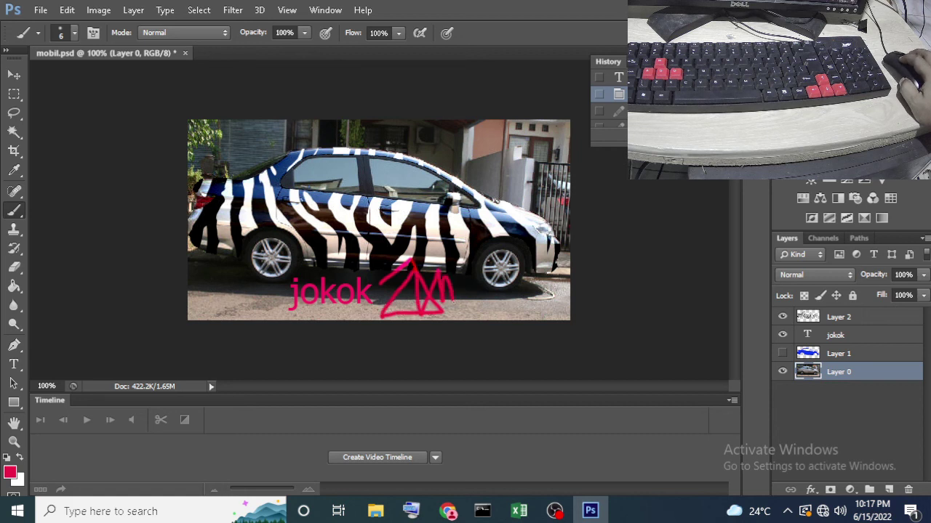
pyautogui.moveTo(437, 272); pyautogui.dragTo(482, 288)
pyautogui.moveTo(514, 243)
pyautogui.mouseDown()
pyautogui.moveTo(514, 304)
pyautogui.moveTo(525, 282)
pyautogui.moveTo(441, 316)
pyautogui.mouseUp()
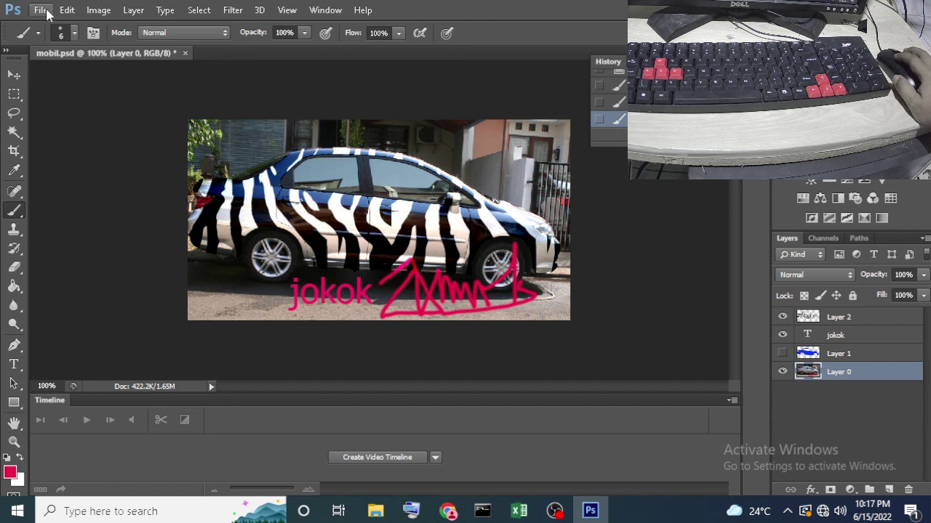
pyautogui.click(41, 10)
pyautogui.click(64, 176)
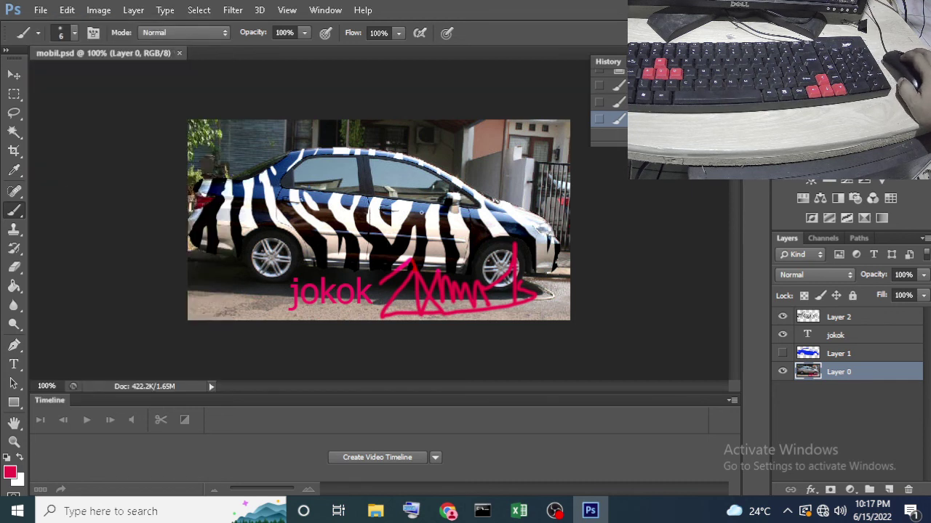
# - Save a JPEG copy named mobil.jpg to the Desktop
pyautogui.click(41, 10)
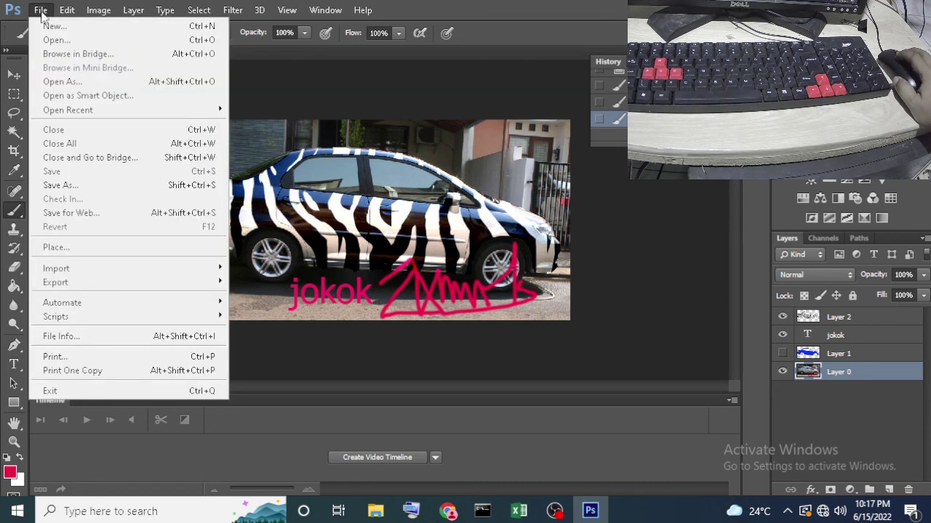
pyautogui.click(63, 182)
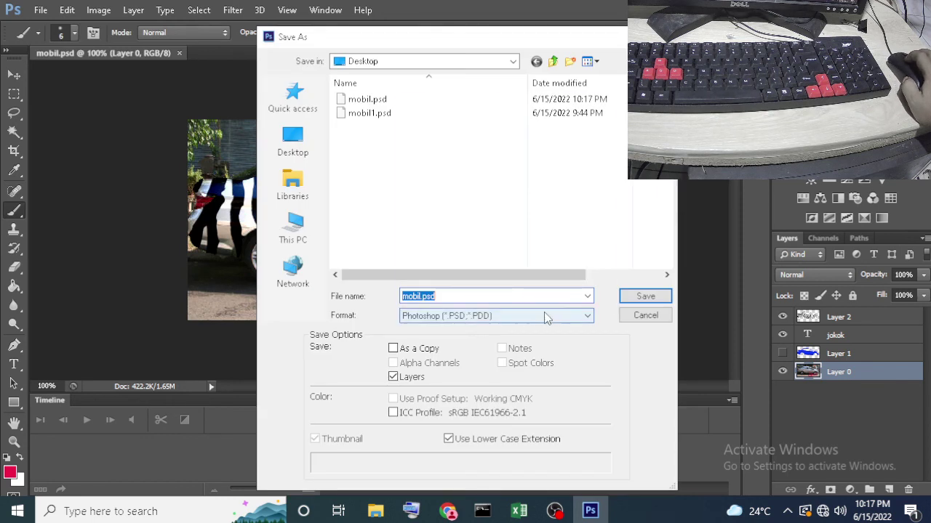
pyautogui.click(544, 312)
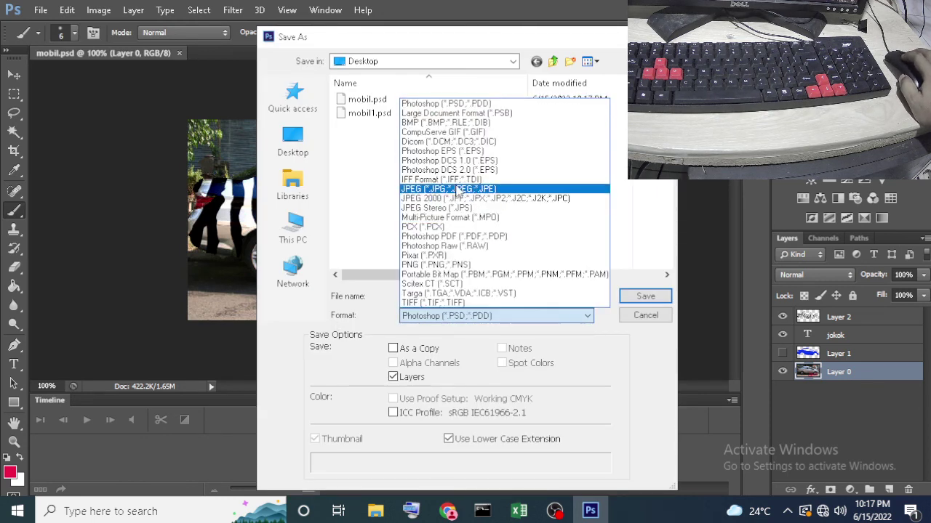
pyautogui.click(458, 191)
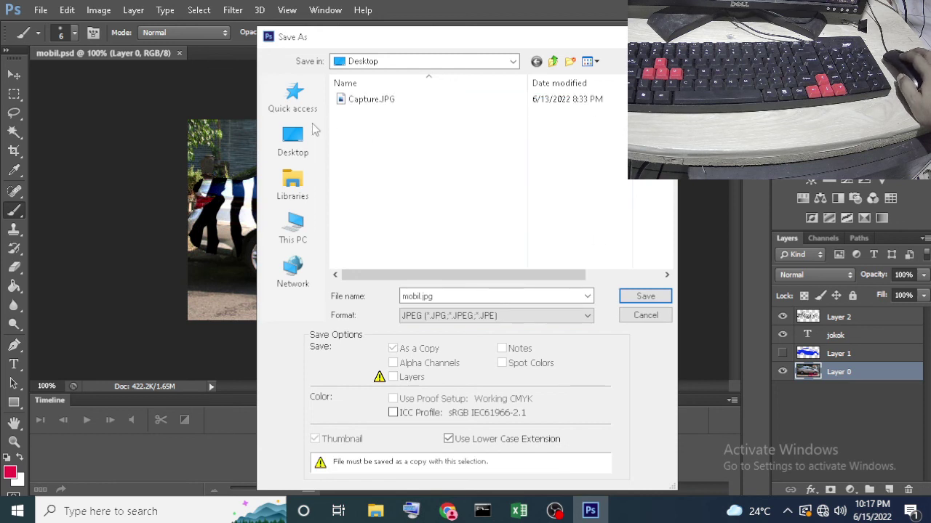
pyautogui.click(305, 138)
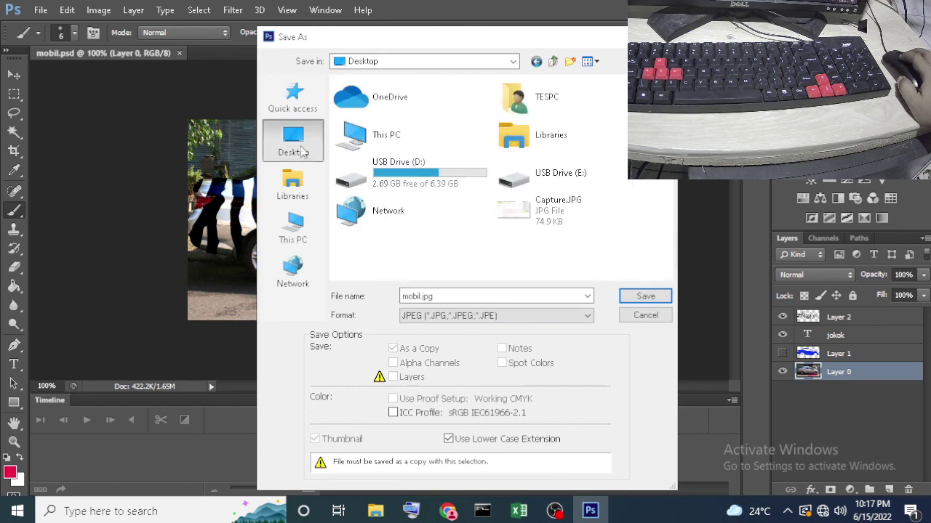
pyautogui.click(644, 297)
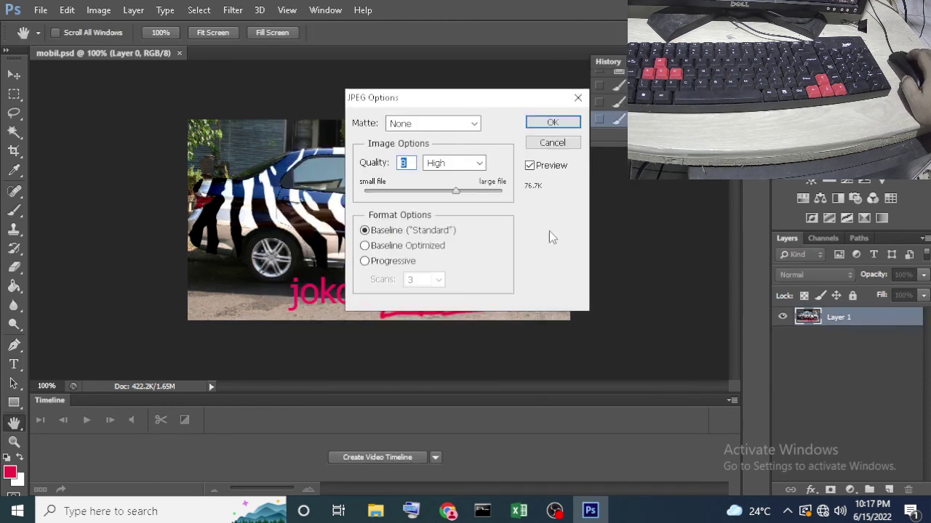
# - Set the JPEG quality to Maximum and confirm the export
pyautogui.click(467, 164)
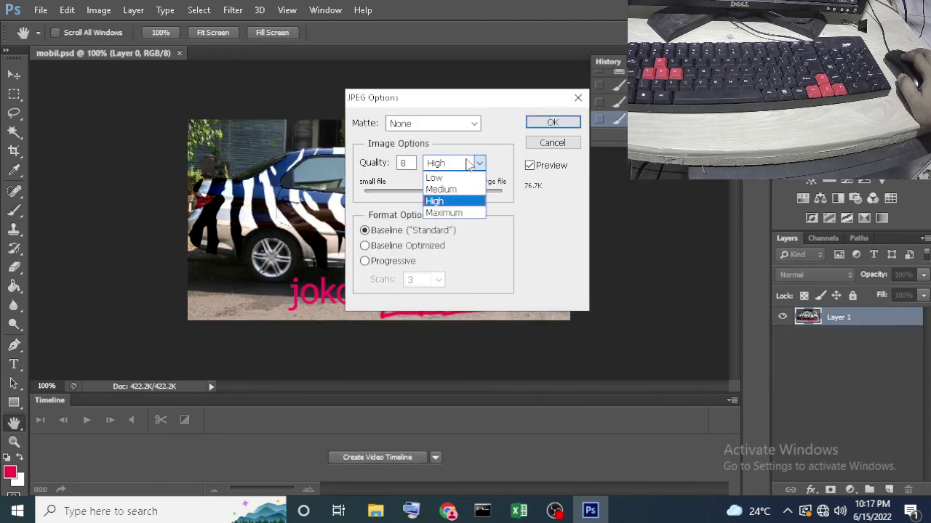
pyautogui.click(446, 214)
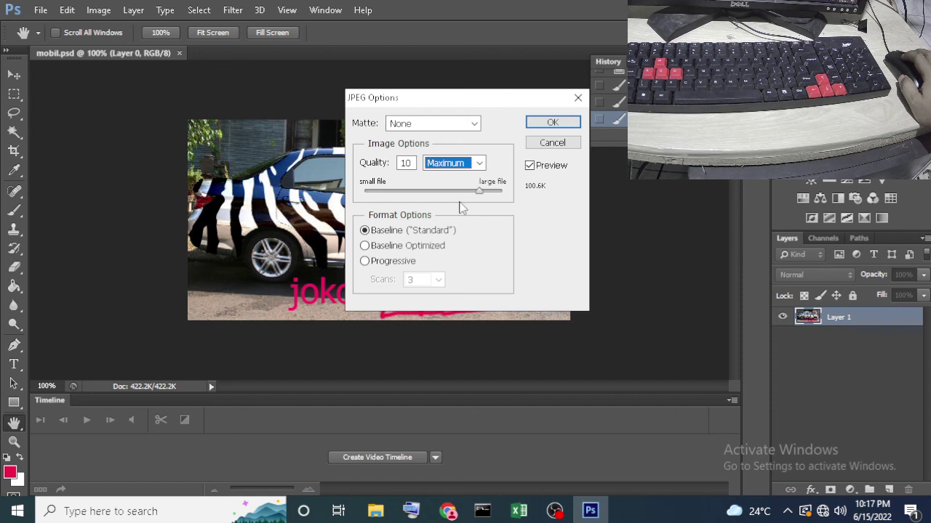
pyautogui.click(553, 123)
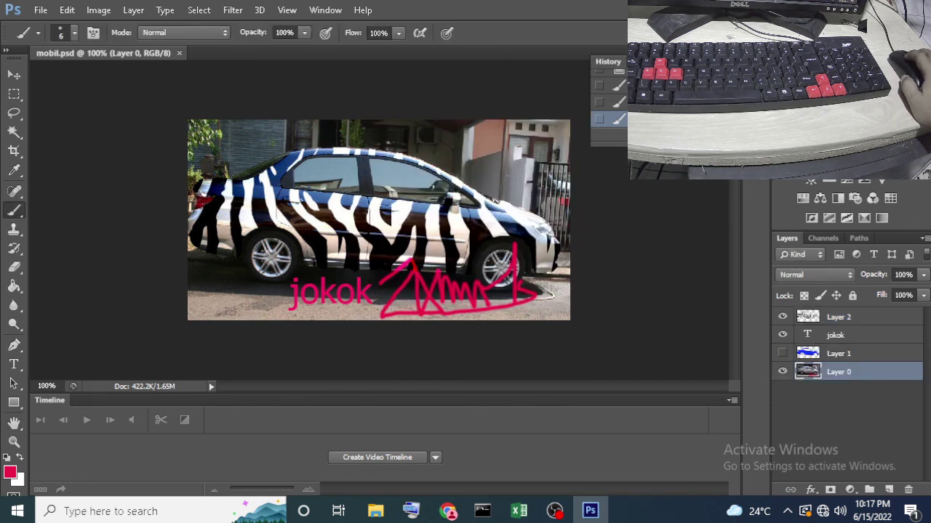
# - Show the desktop, open mobil.jpg in Photos to check it, then close the viewer
pyautogui.press('super+d')
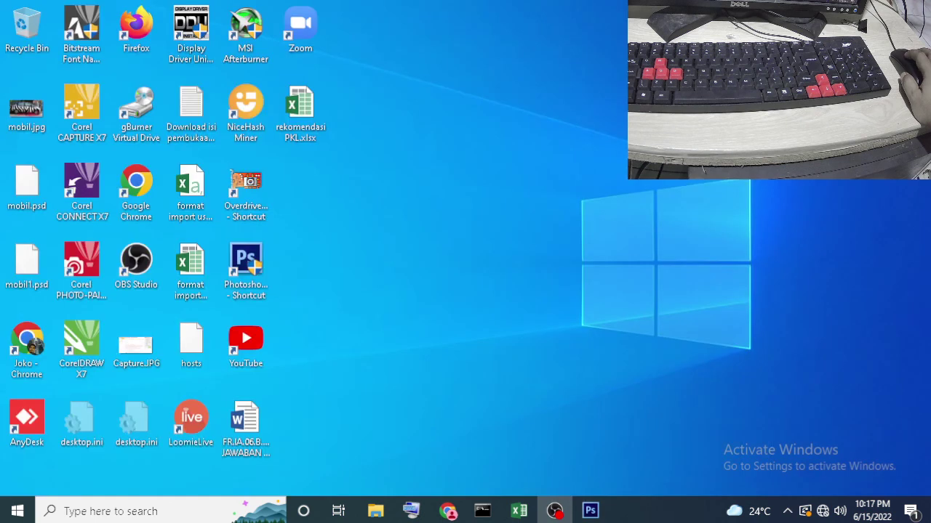
pyautogui.doubleClick(27, 109)
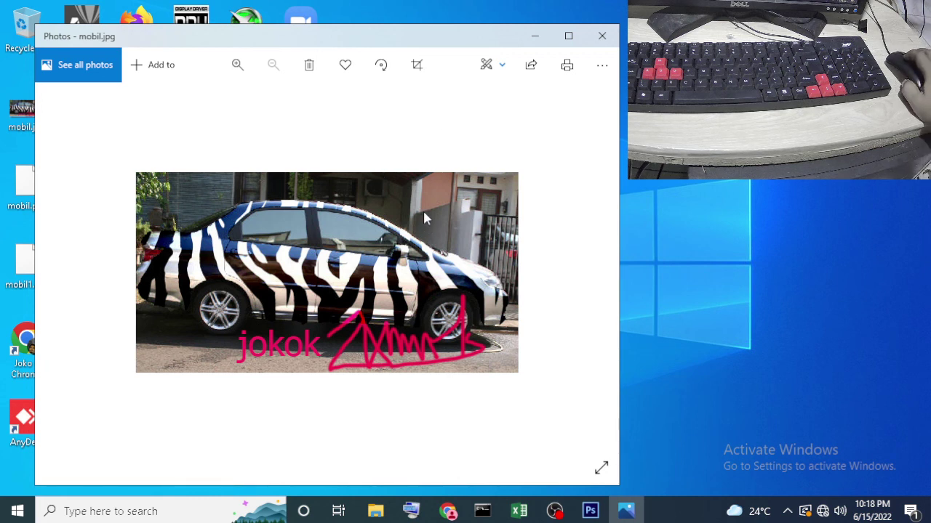
pyautogui.click(595, 38)
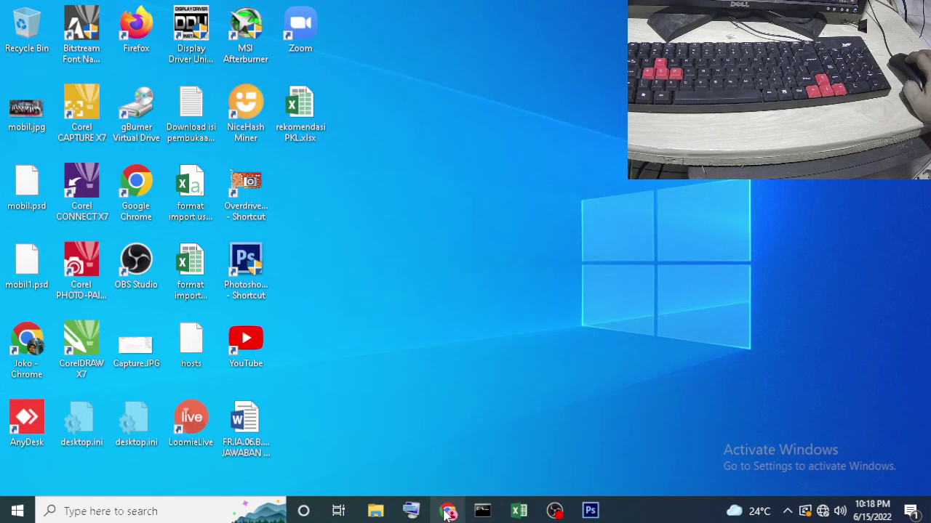
# - Return to the Tugas 4 Moodle page in Chrome and find the zebra-car example and zebra.jpg
pyautogui.click(447, 509)
pyautogui.scroll(-1, 257, 280)
pyautogui.scroll(-2, 252, 295)
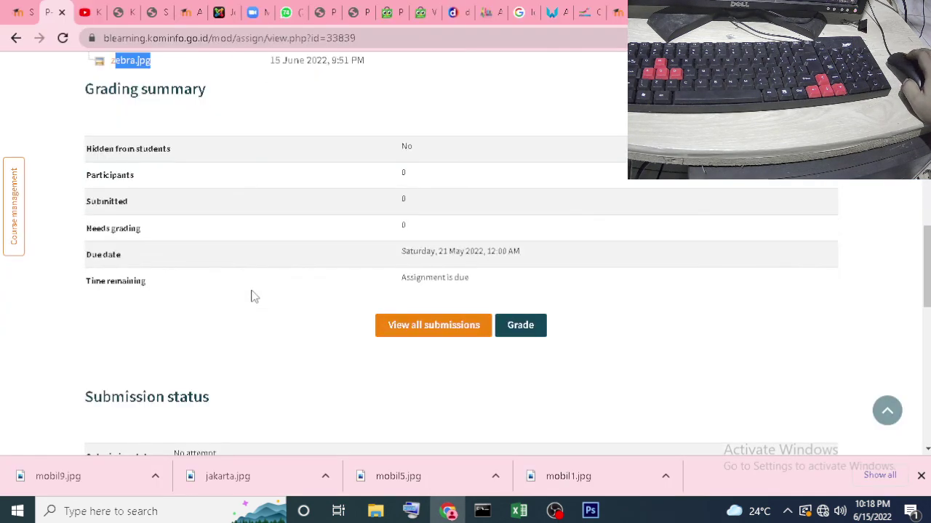
pyautogui.scroll(3, 311, 309)
pyautogui.scroll(2, 311, 310)
pyautogui.scroll(1, 356, 233)
pyautogui.scroll(-1, 347, 286)
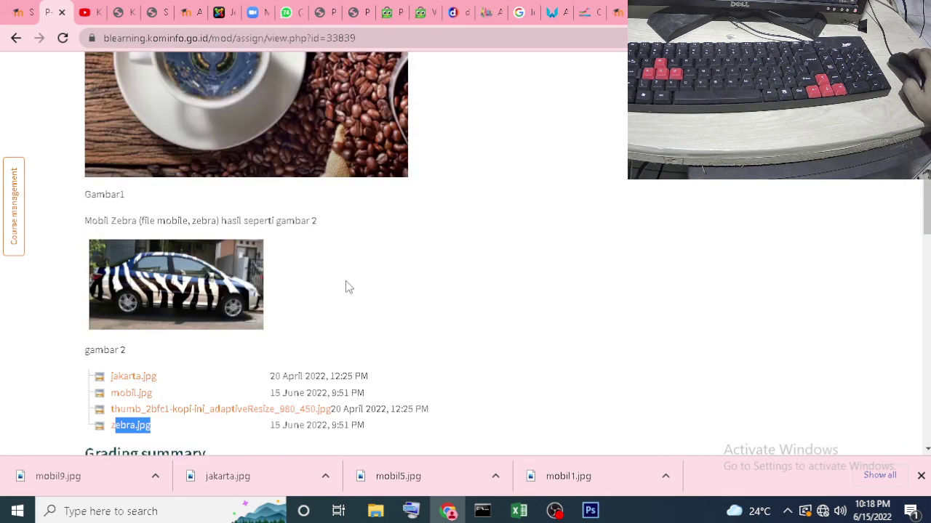